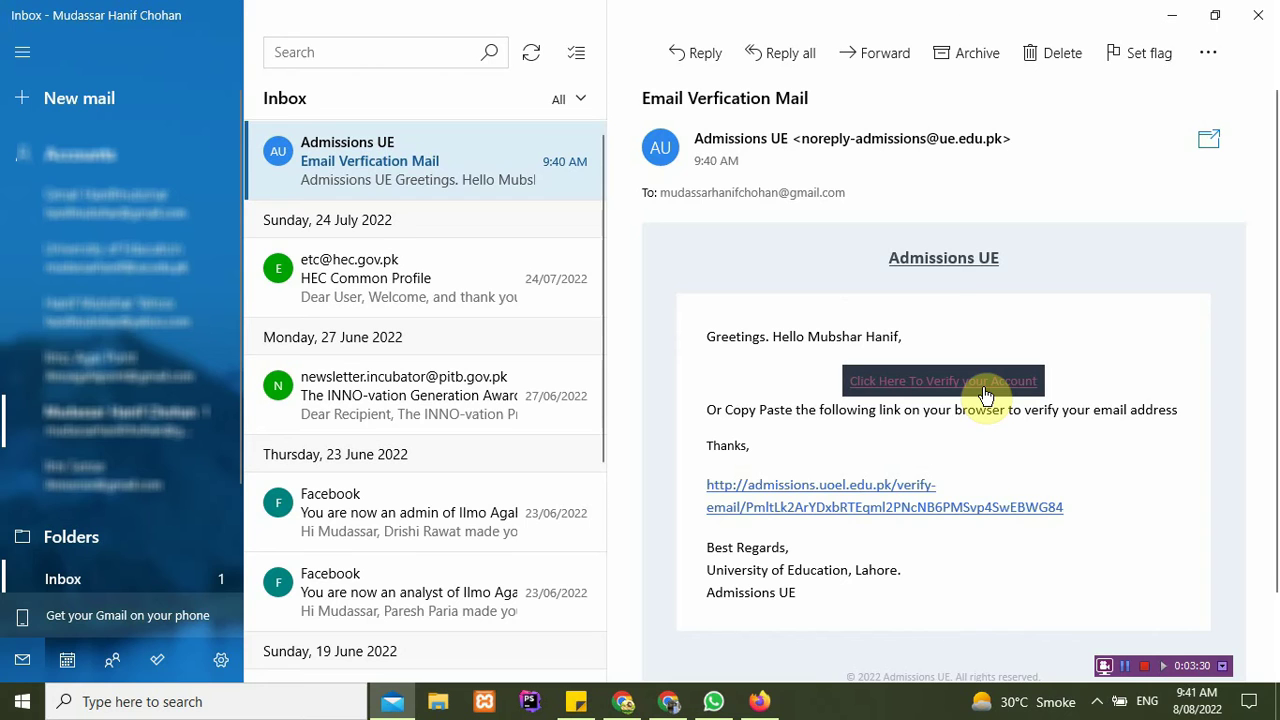
Step: Follow the 'Click Here To Verify your Account' link in the verification email
left_click(984, 389)
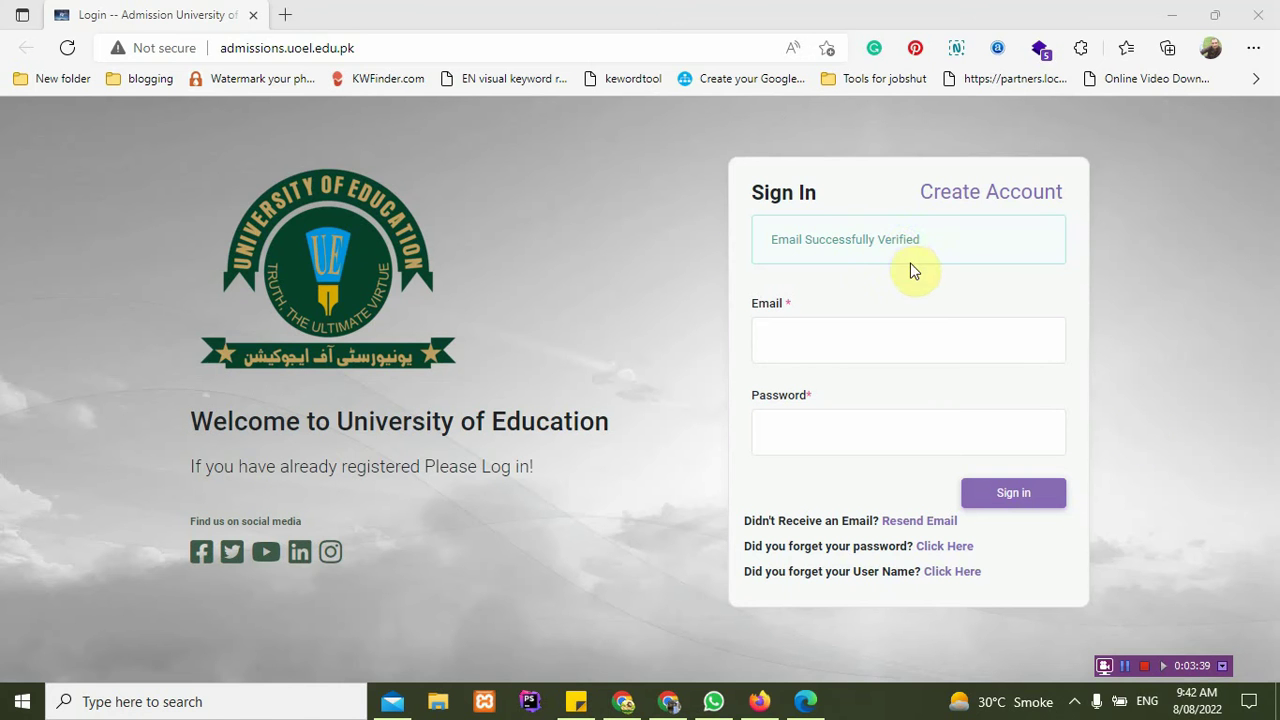
Step: Sign in with the saved email and password, let the browser remember it, and skim the instructions
left_click(868, 326)
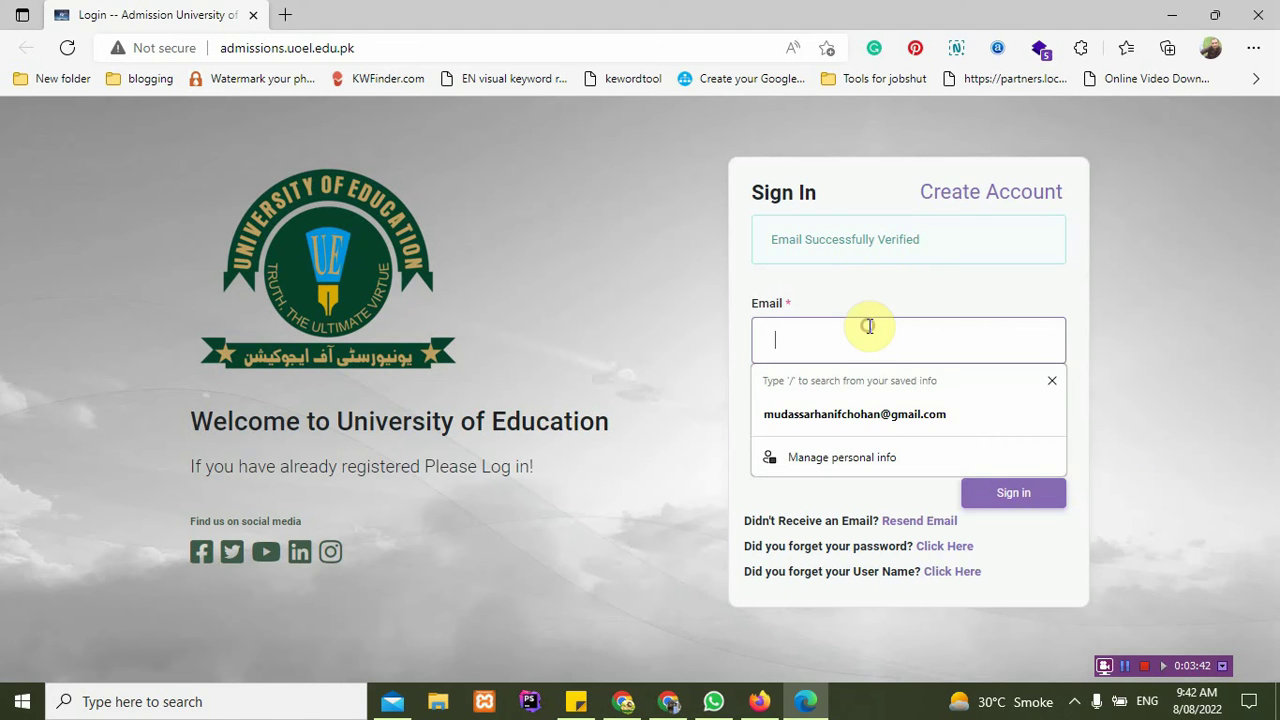
left_click(870, 410)
left_click(865, 425)
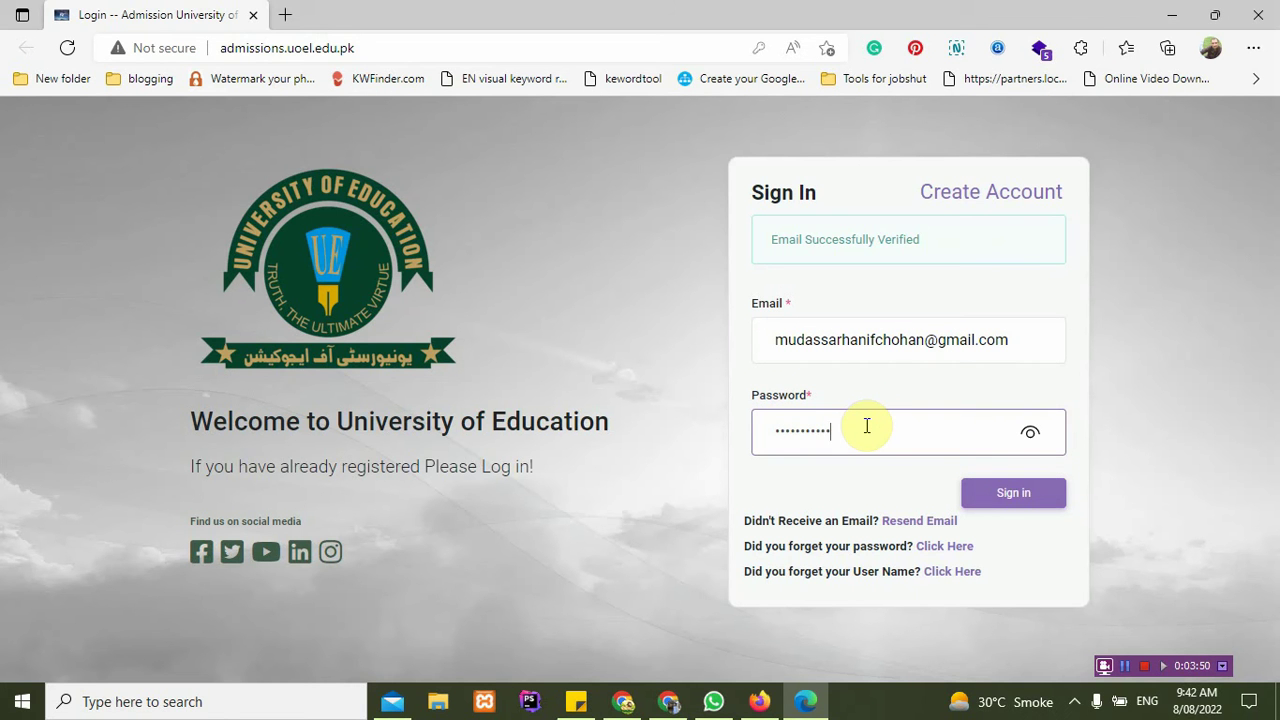
left_click(1012, 493)
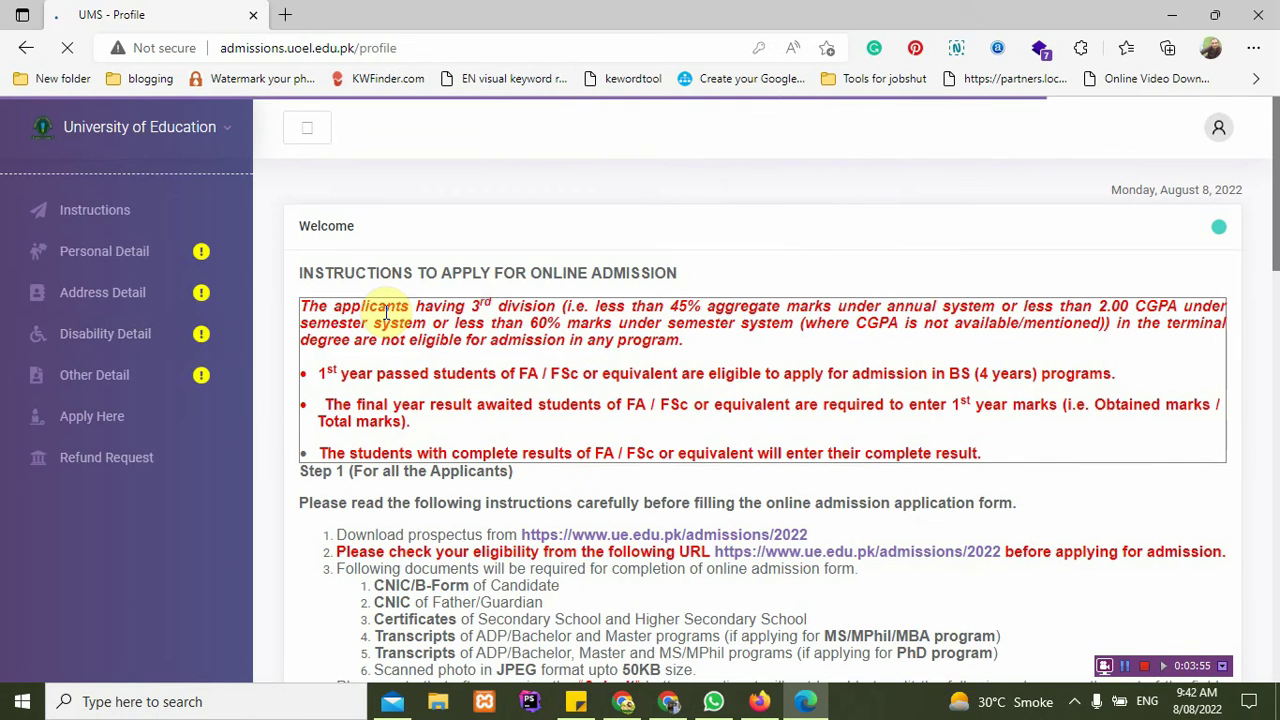
left_click(615, 216)
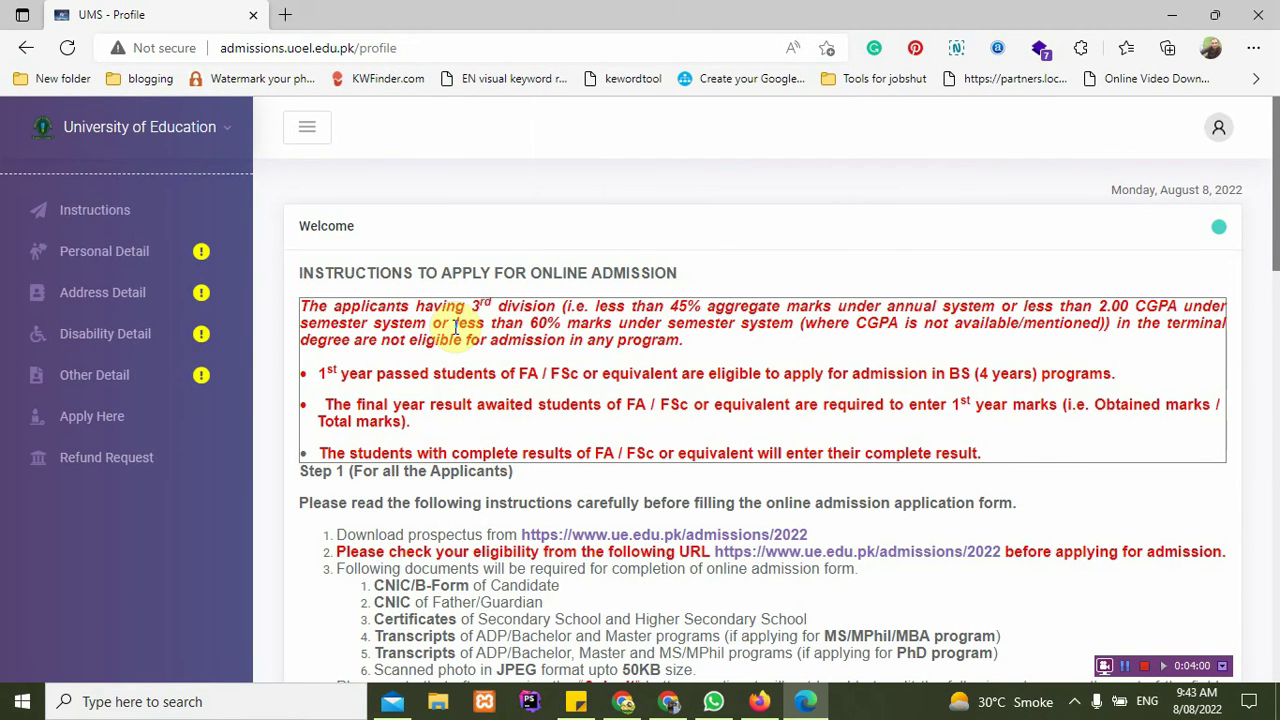
scroll(457, 326, "down", 15)
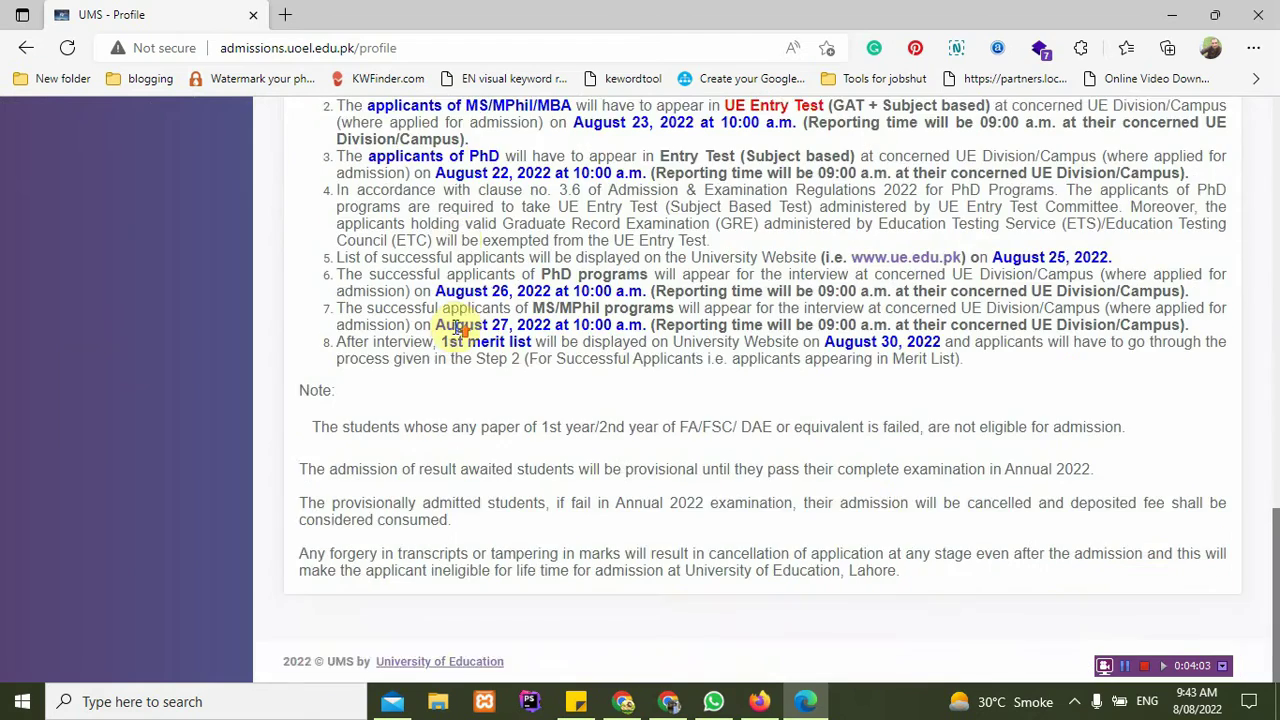
scroll(457, 326, "up", 15)
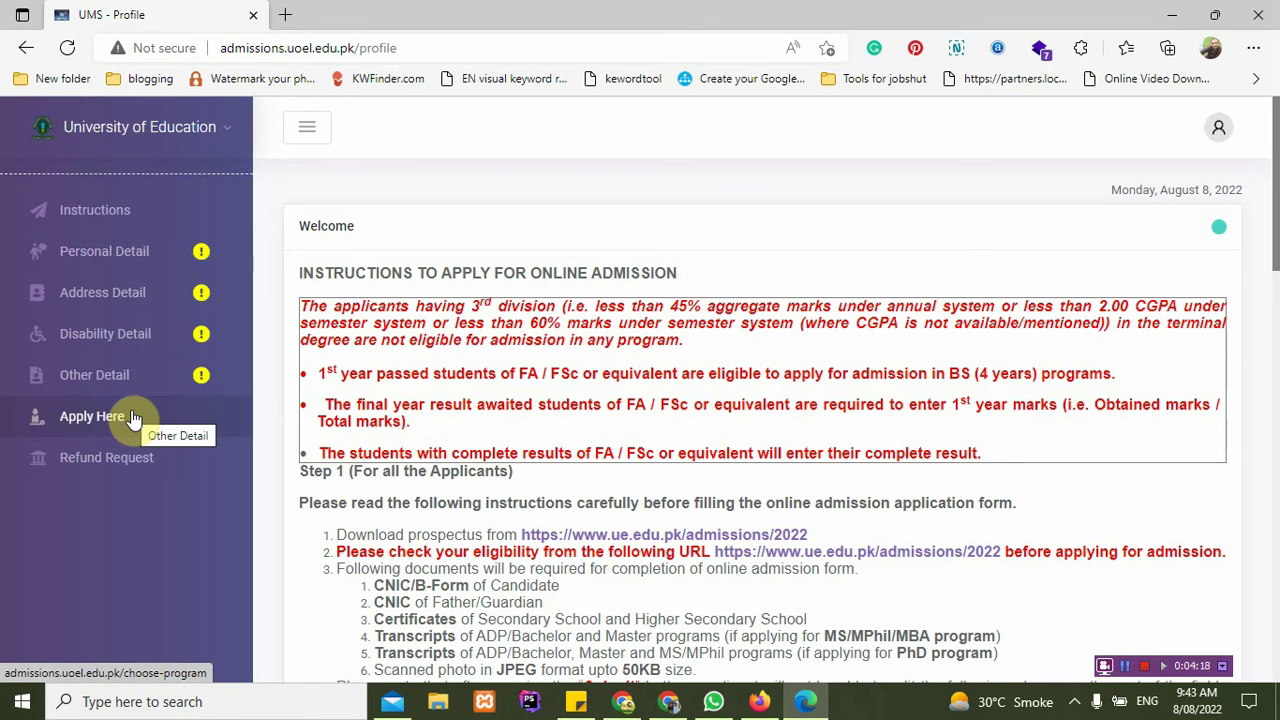
Step: In Personal Detail, attach the AlaskaEagle photo from Pictures as the profile picture
left_click(146, 268)
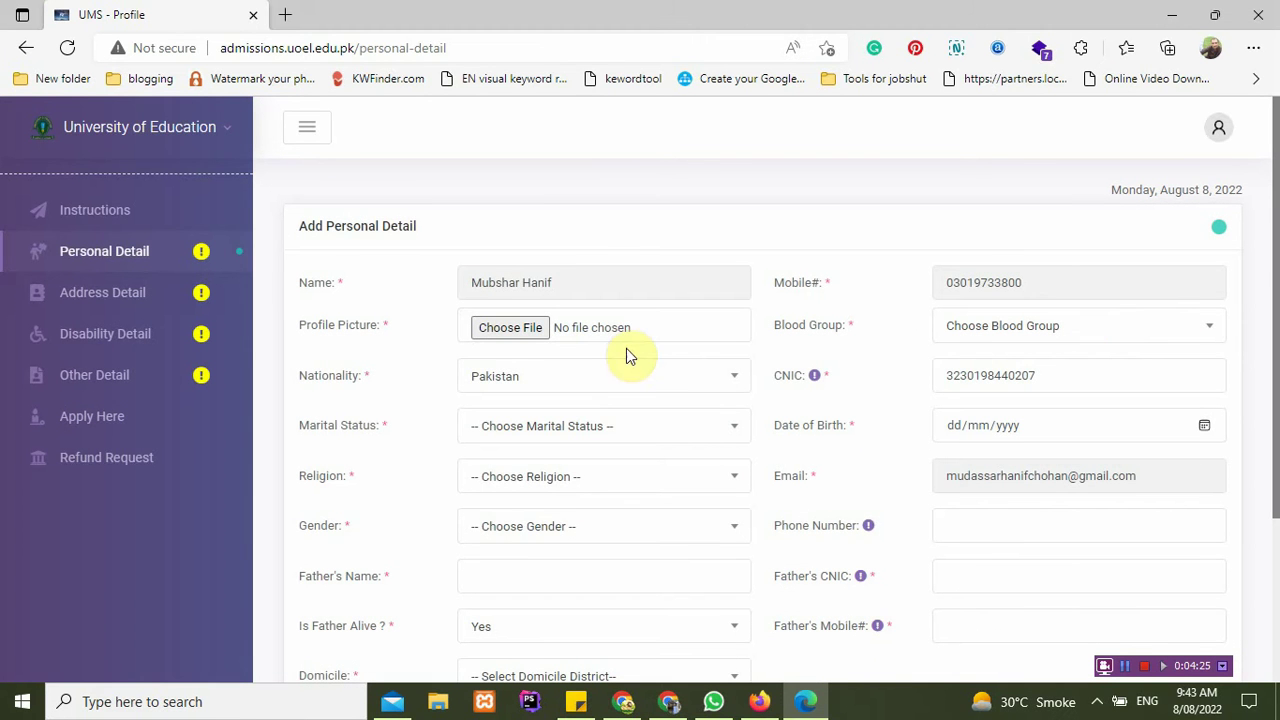
left_click(603, 318)
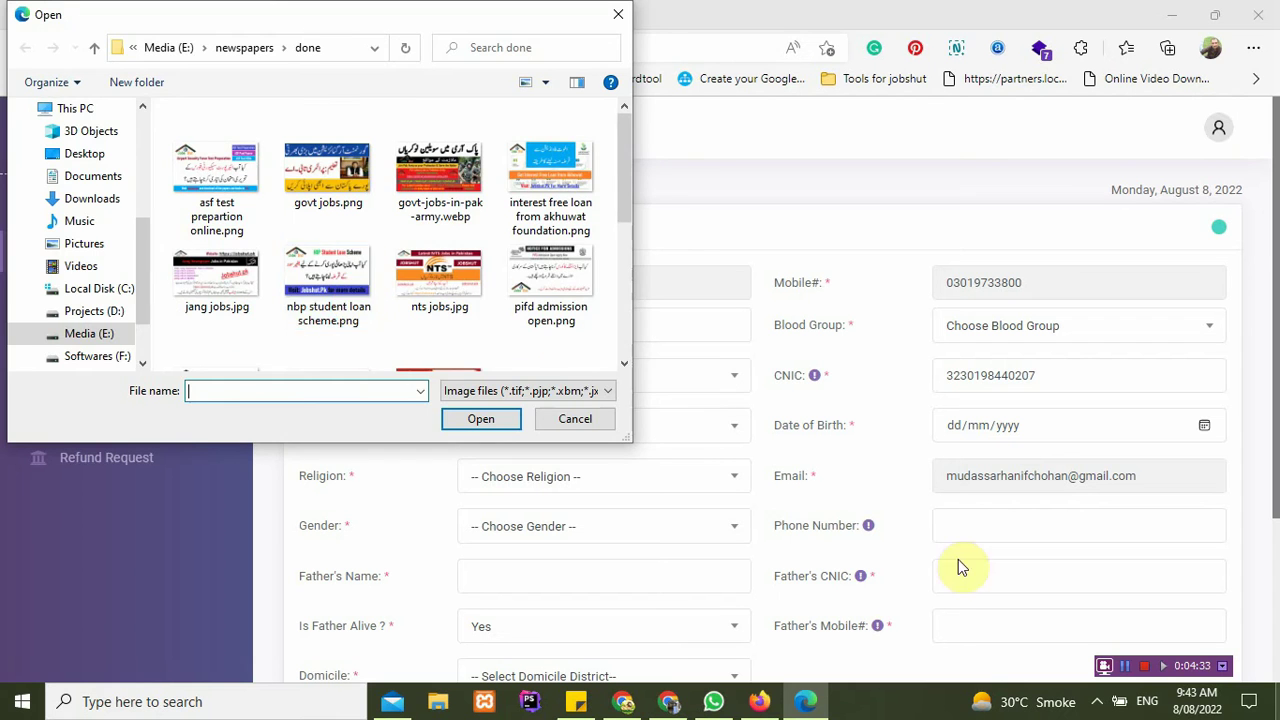
double_click(430, 195)
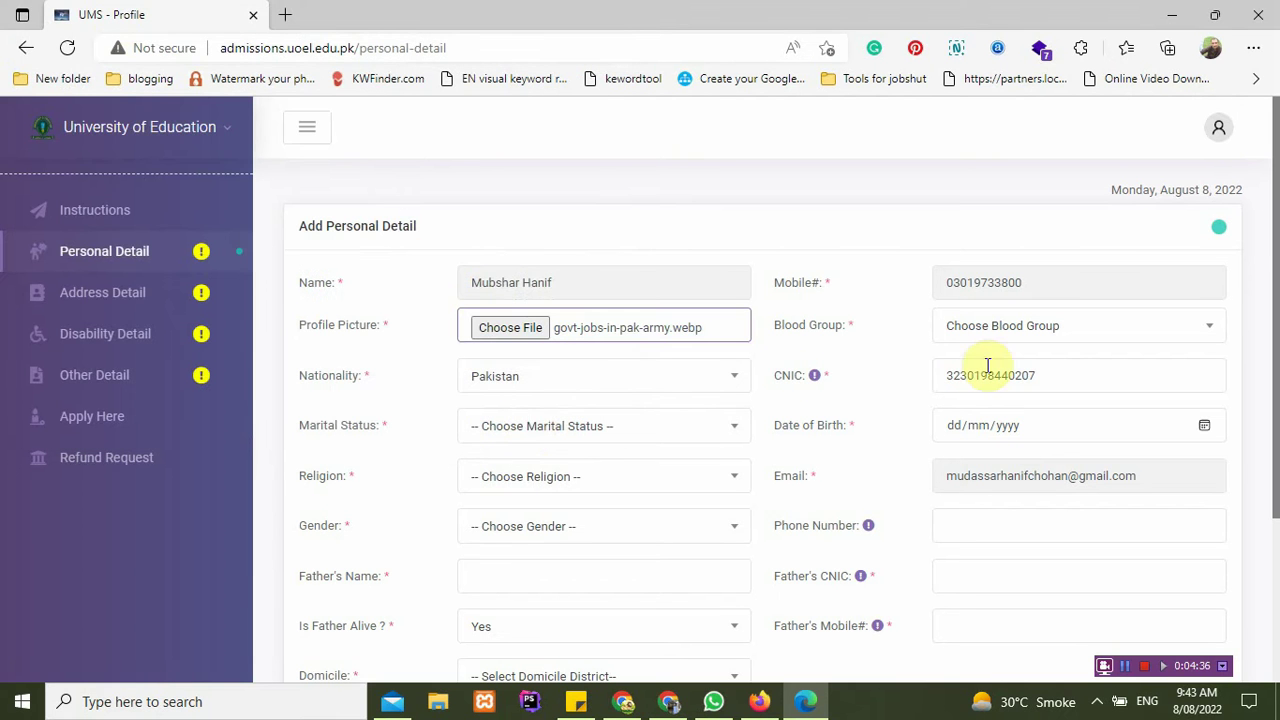
left_click(455, 326)
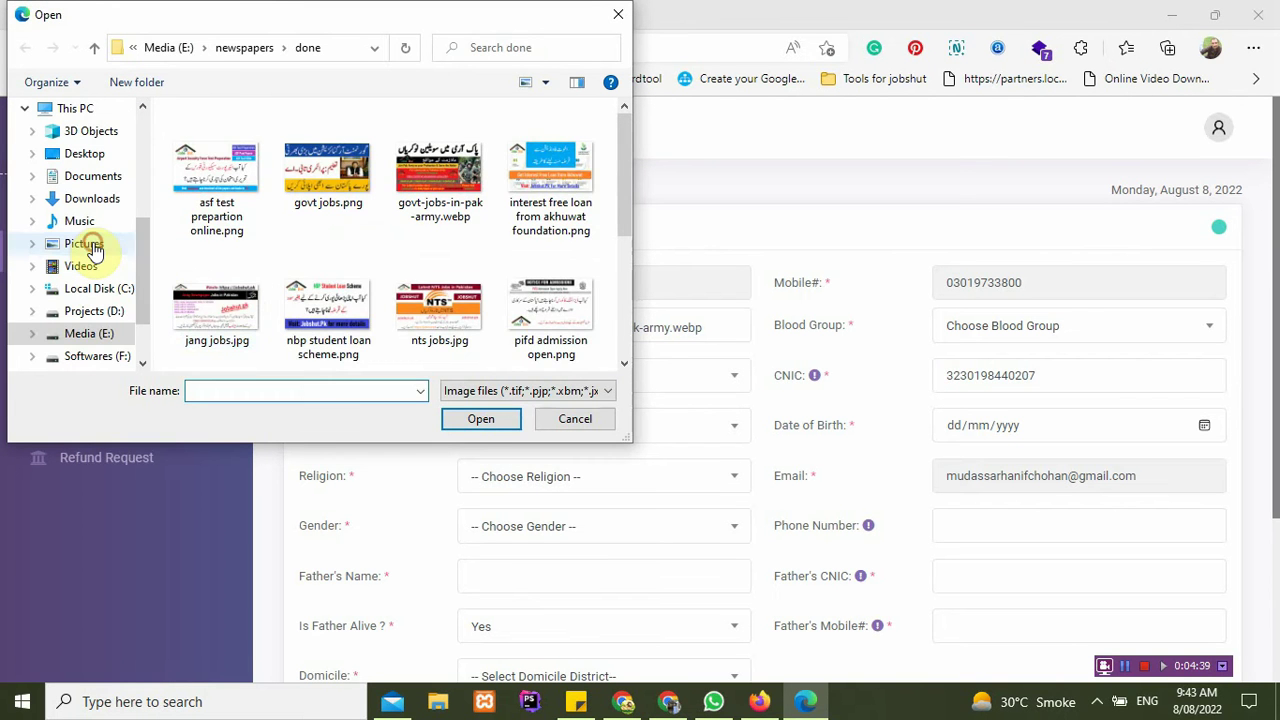
left_click(84, 243)
double_click(425, 145)
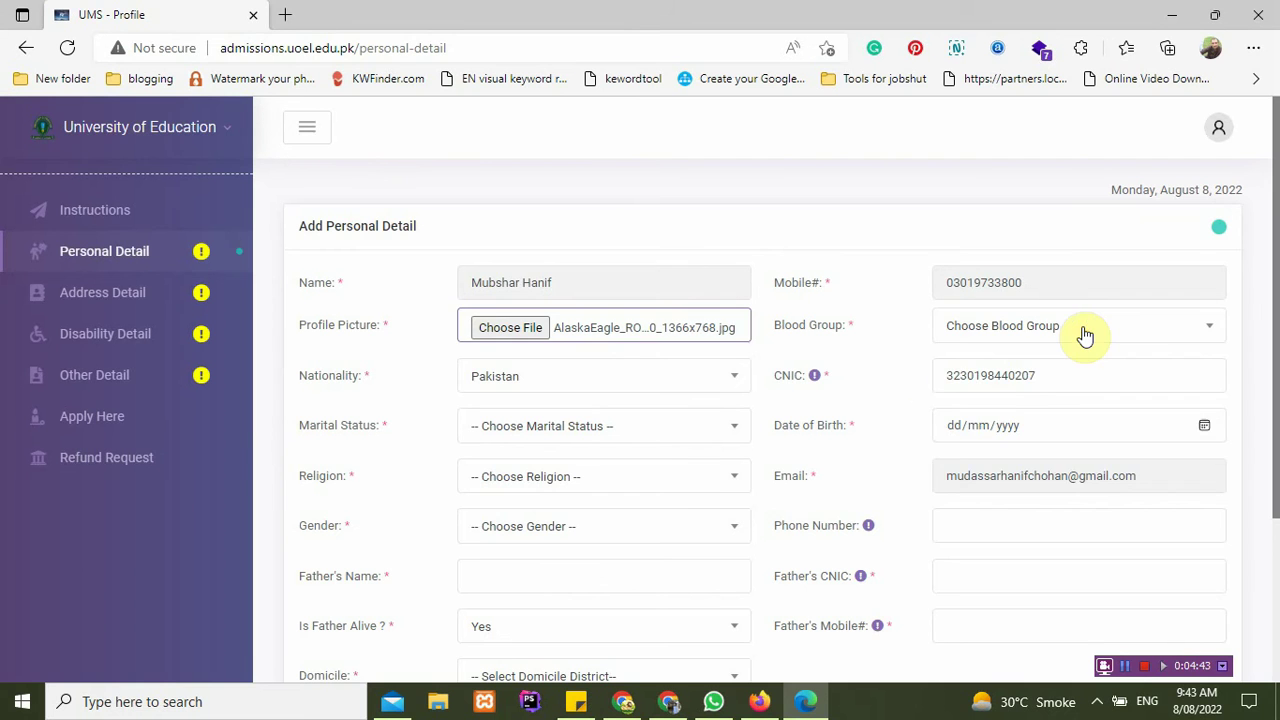
Step: Set blood group B+, marital status Married, date of birth 08/08/1996 and religion Islam
left_click(1085, 335)
left_click(1000, 558)
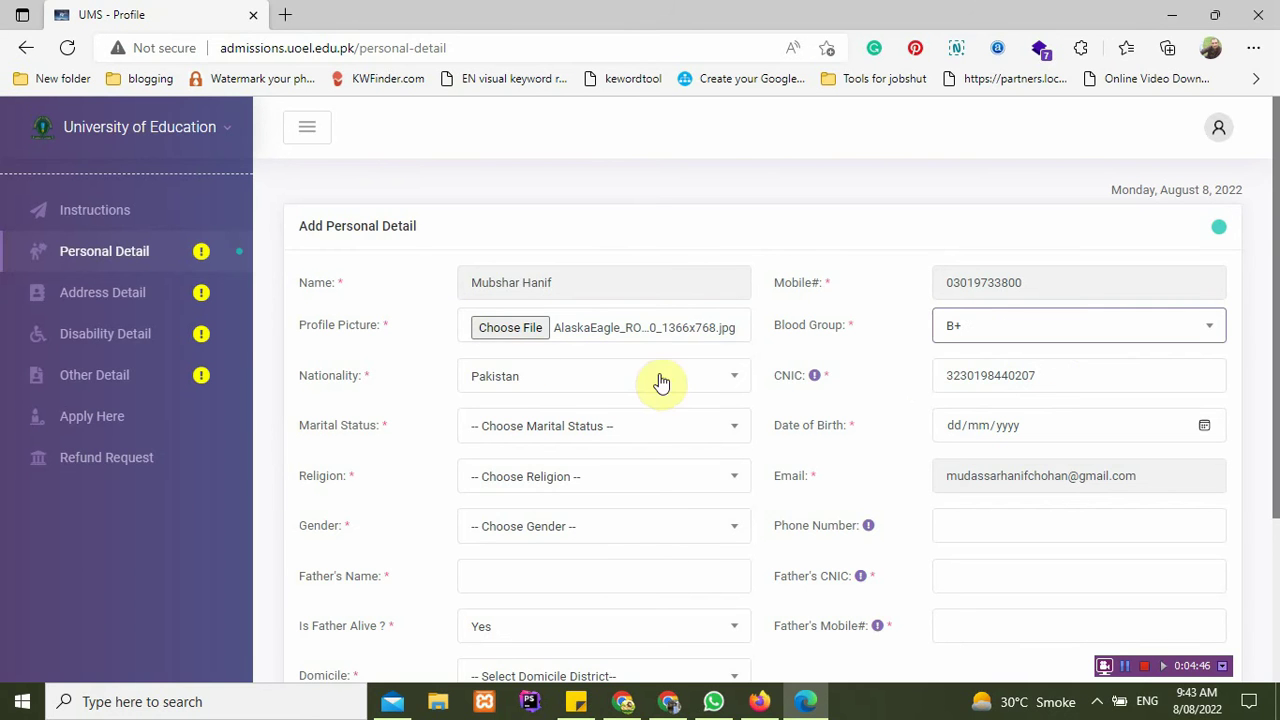
left_click(986, 374)
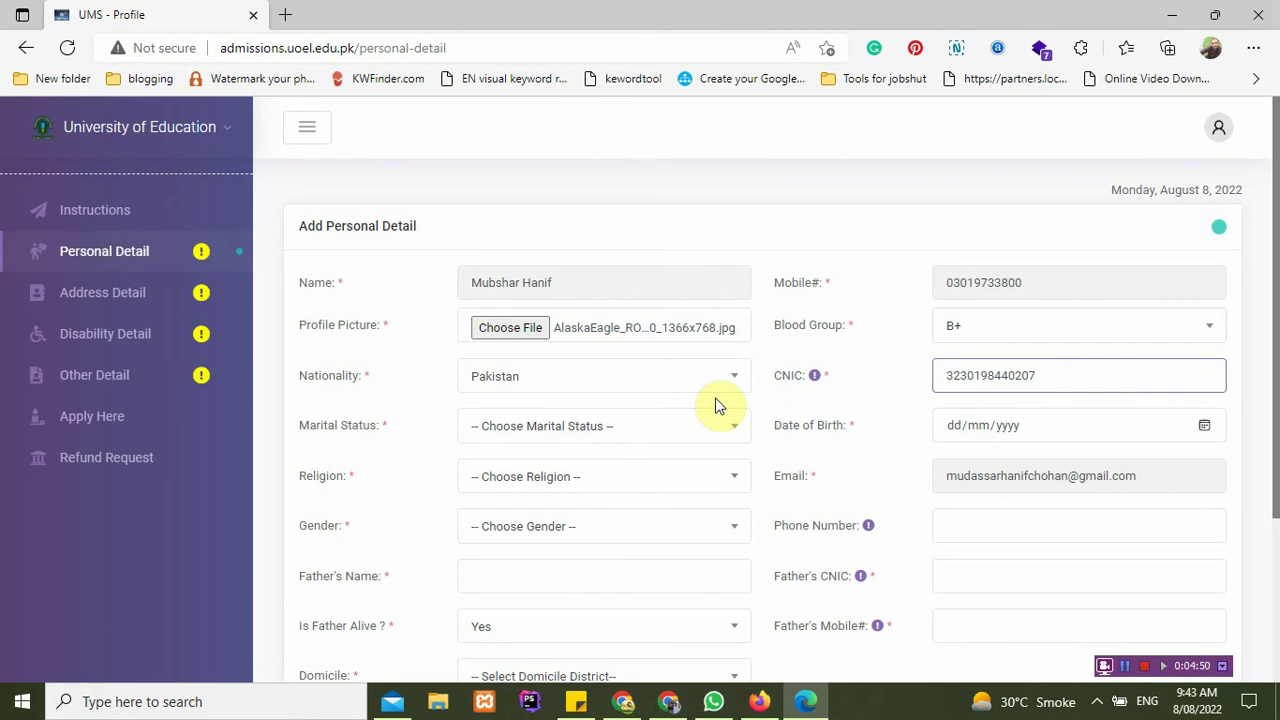
left_click(603, 440)
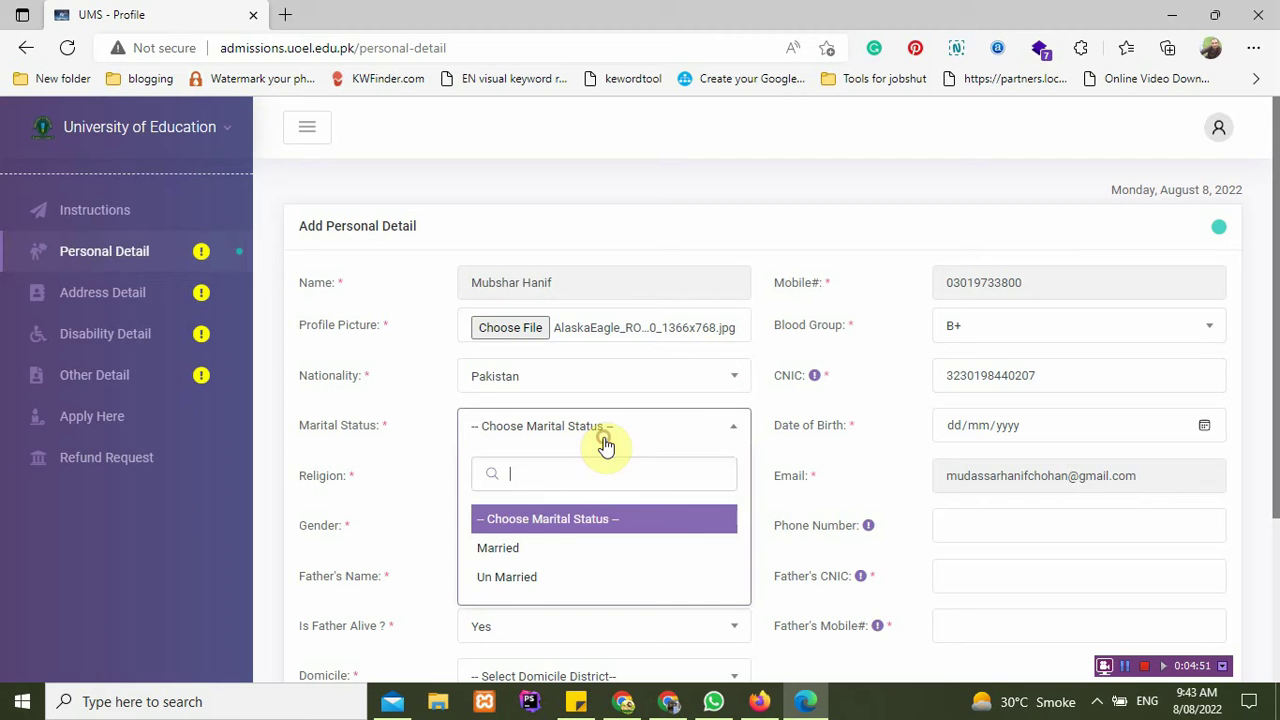
left_click(536, 548)
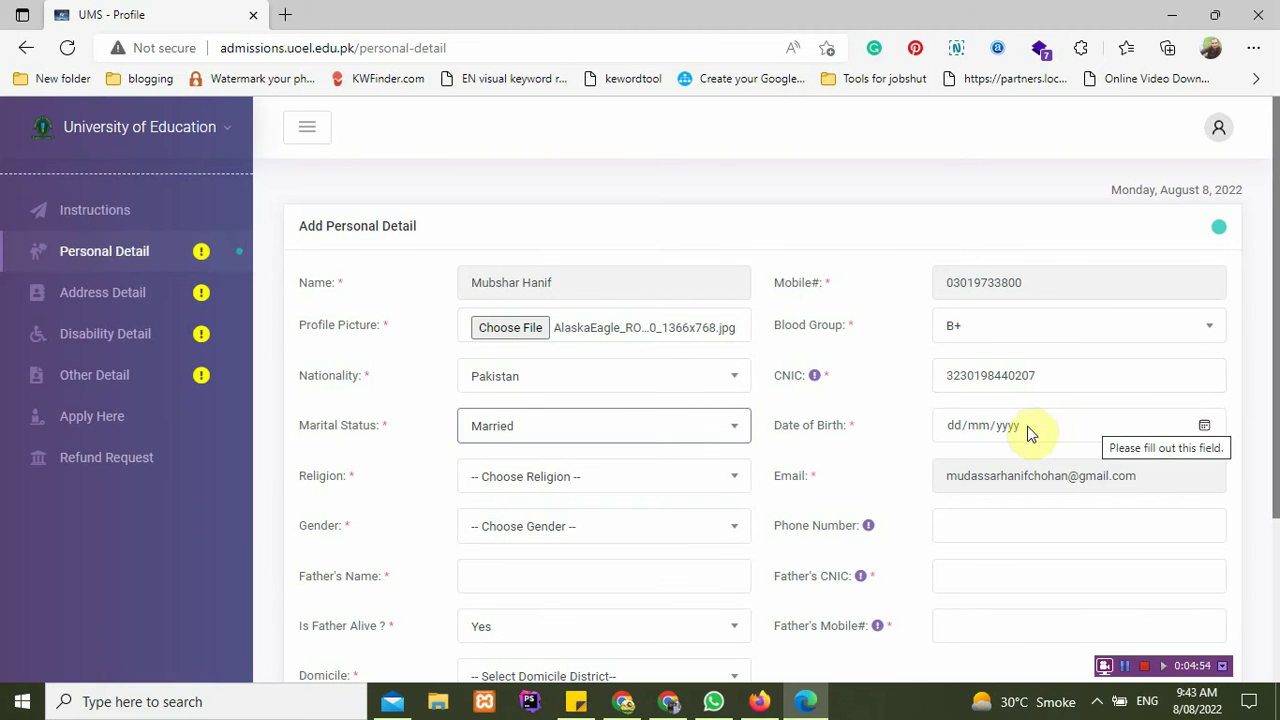
left_click(960, 430)
left_click(620, 478)
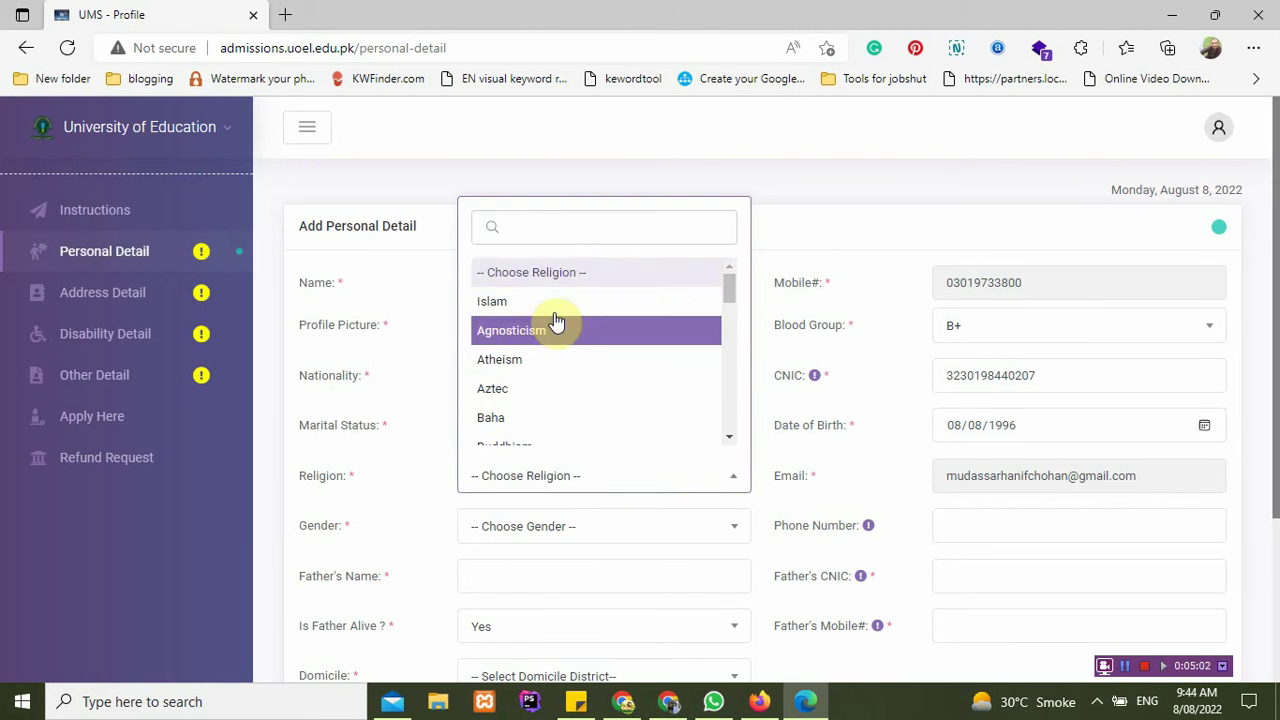
left_click(554, 303)
Step: Set gender to Male, enter the applicant's phone number, and fill the father's name from saved data
scroll(558, 312, "down", 1)
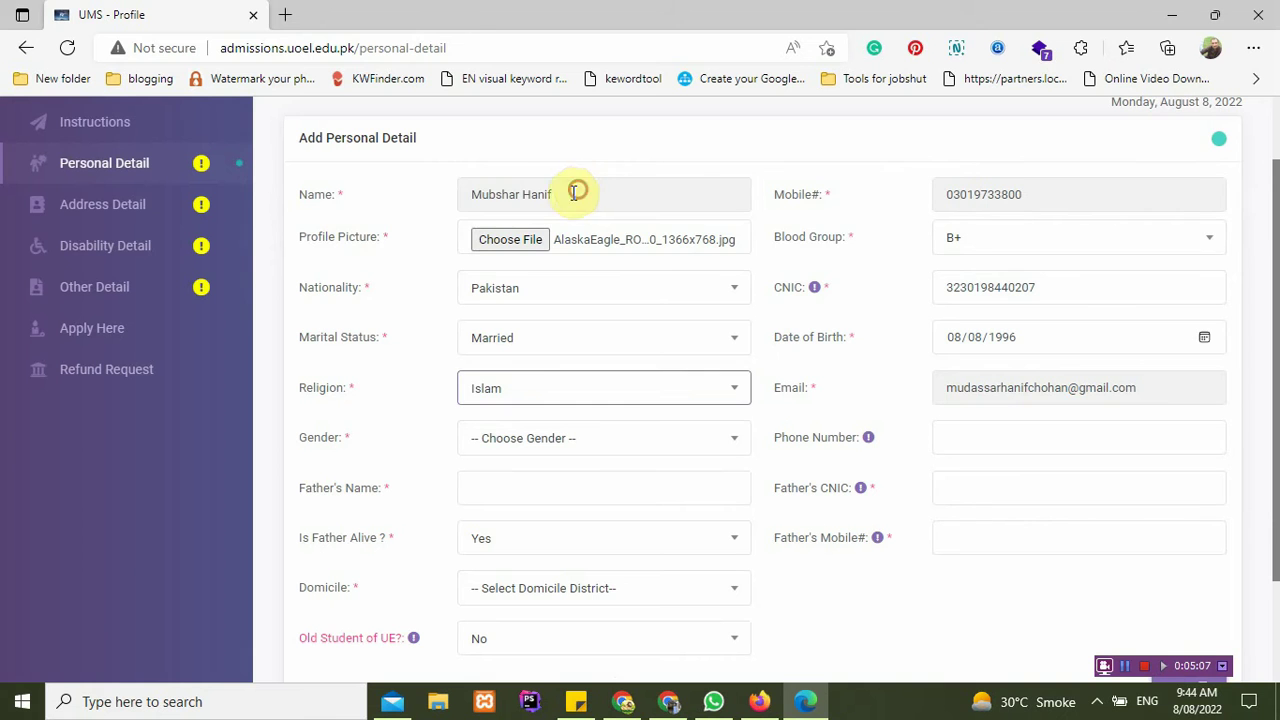
left_click_drag(575, 192, 460, 192)
left_click_drag(975, 390, 1118, 388)
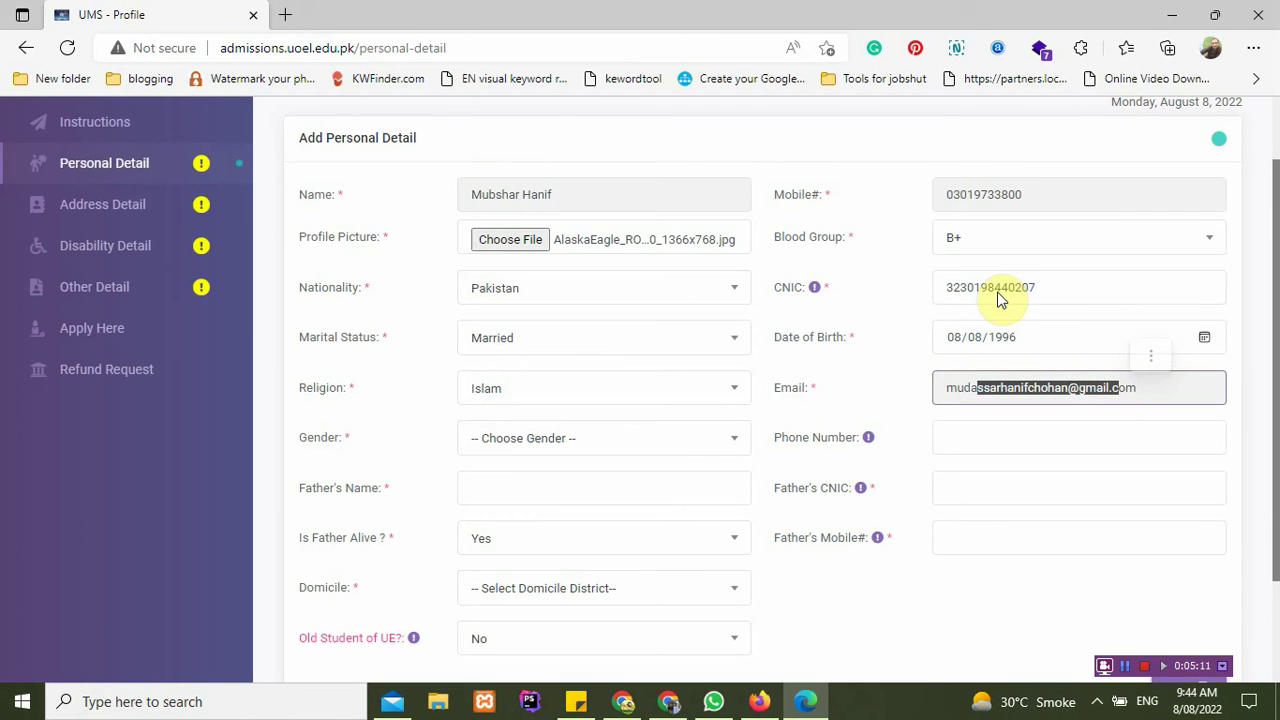
left_click(606, 440)
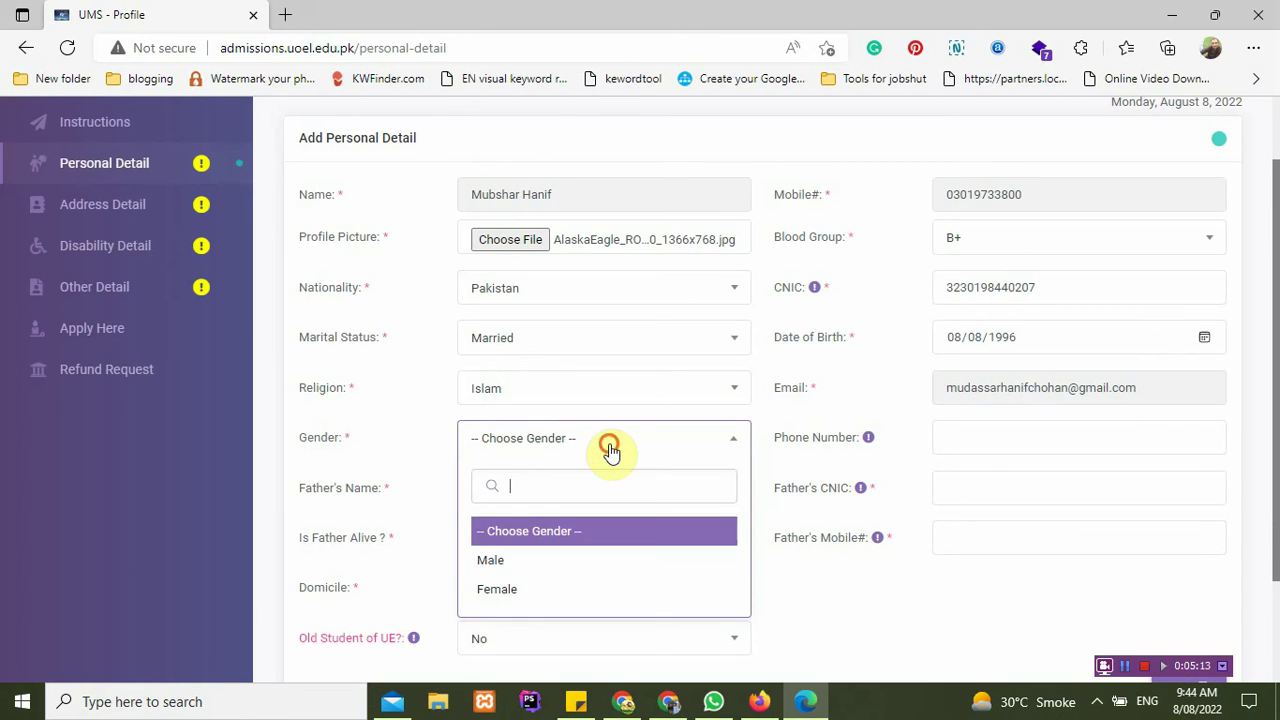
left_click(480, 557)
left_click(1007, 447)
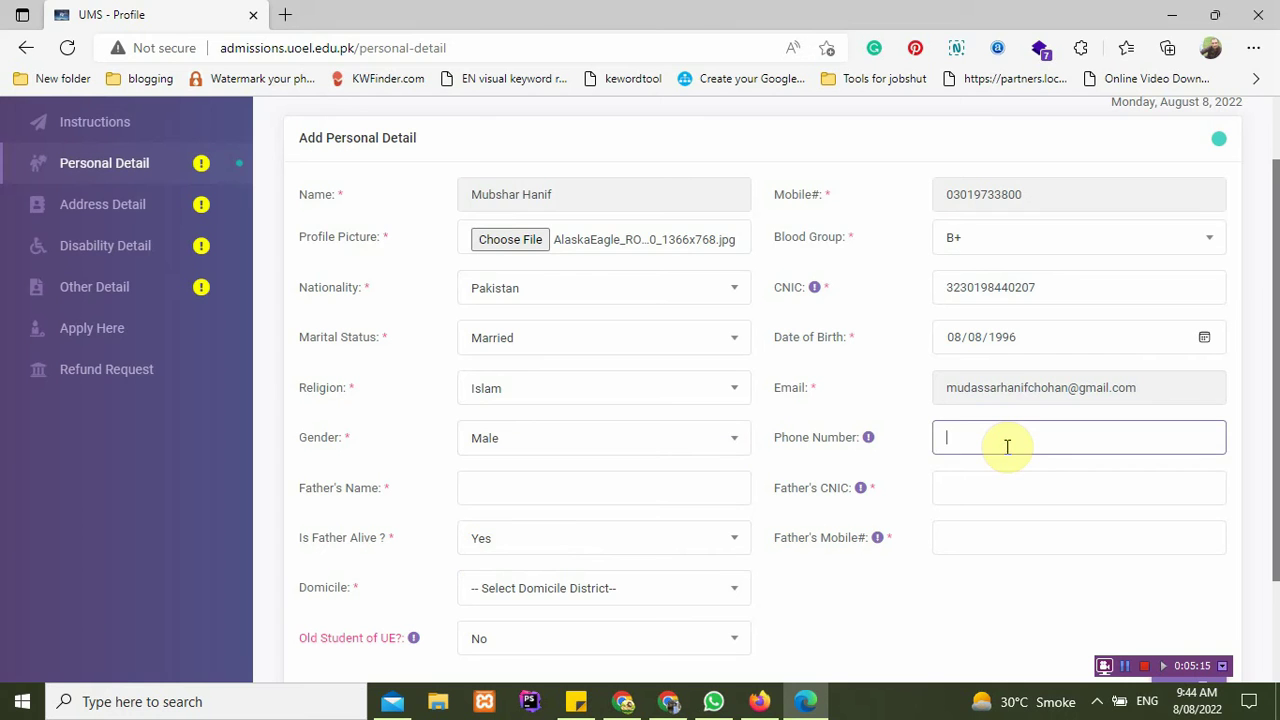
left_click(549, 488)
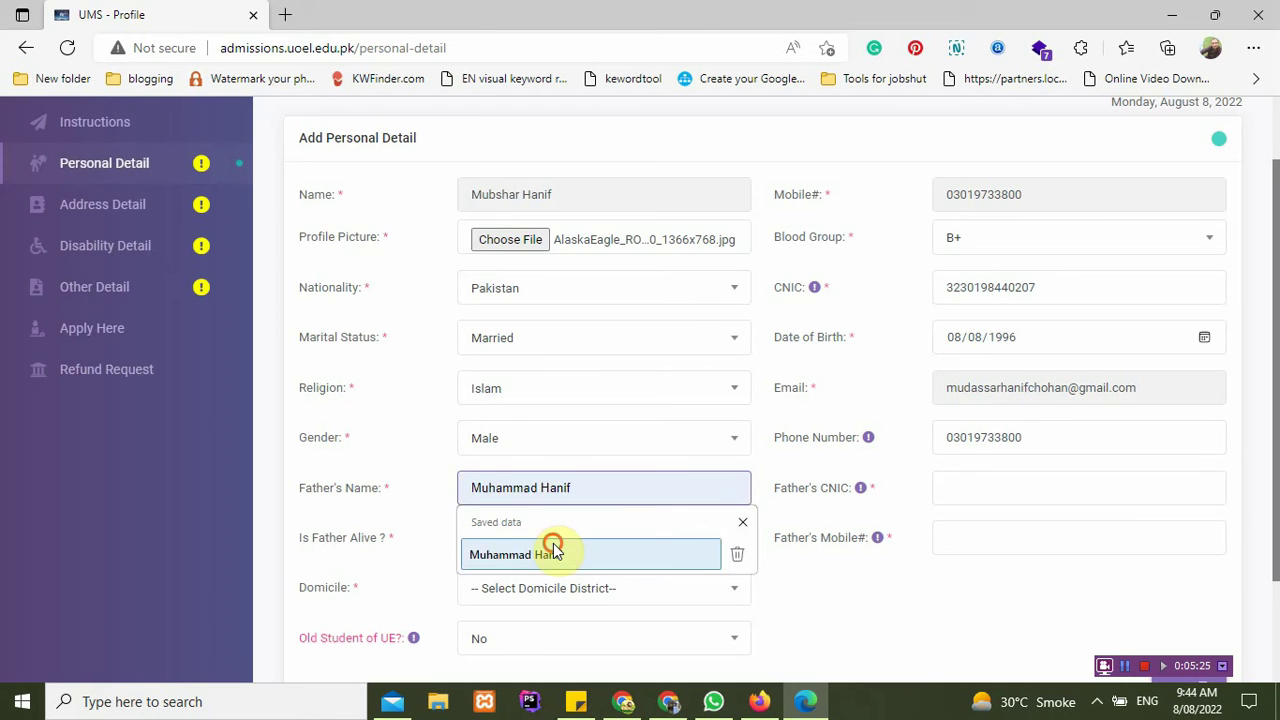
left_click(551, 550)
left_click(1038, 490)
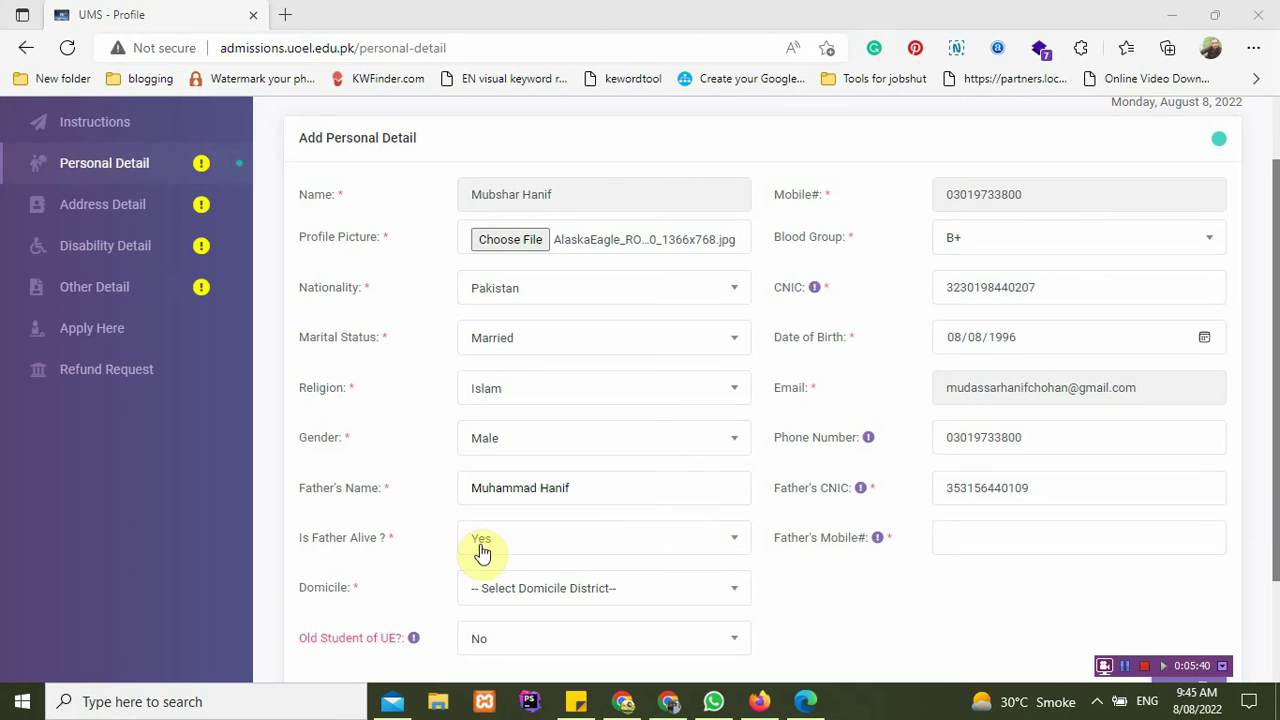
Step: Try setting Is Father Alive to No, then set it back to alive
scroll(416, 553, "down", 2)
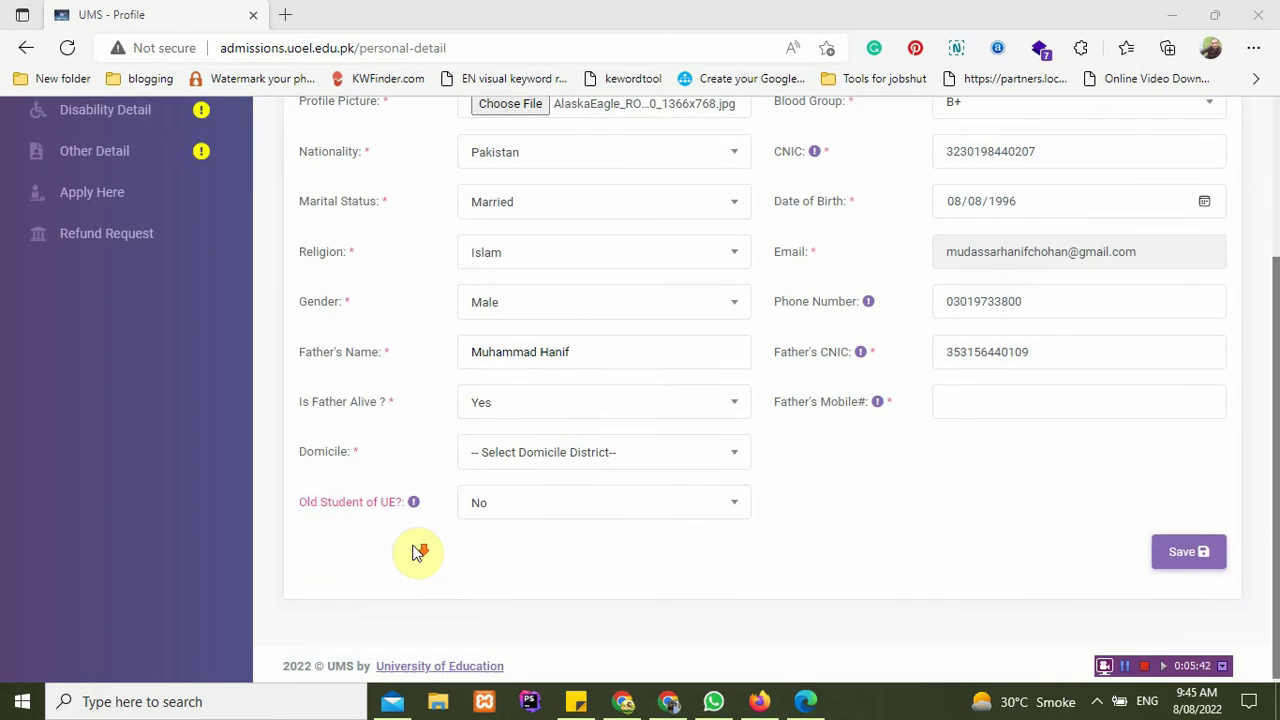
left_click(626, 410)
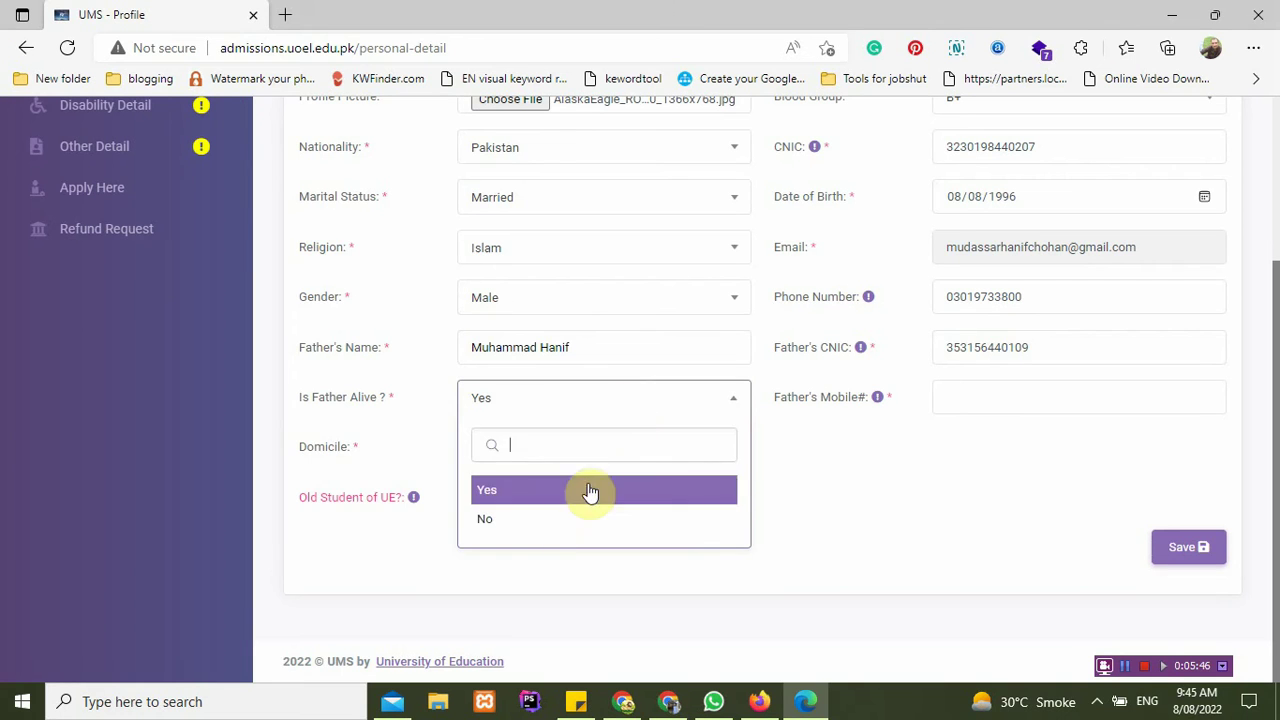
left_click(560, 520)
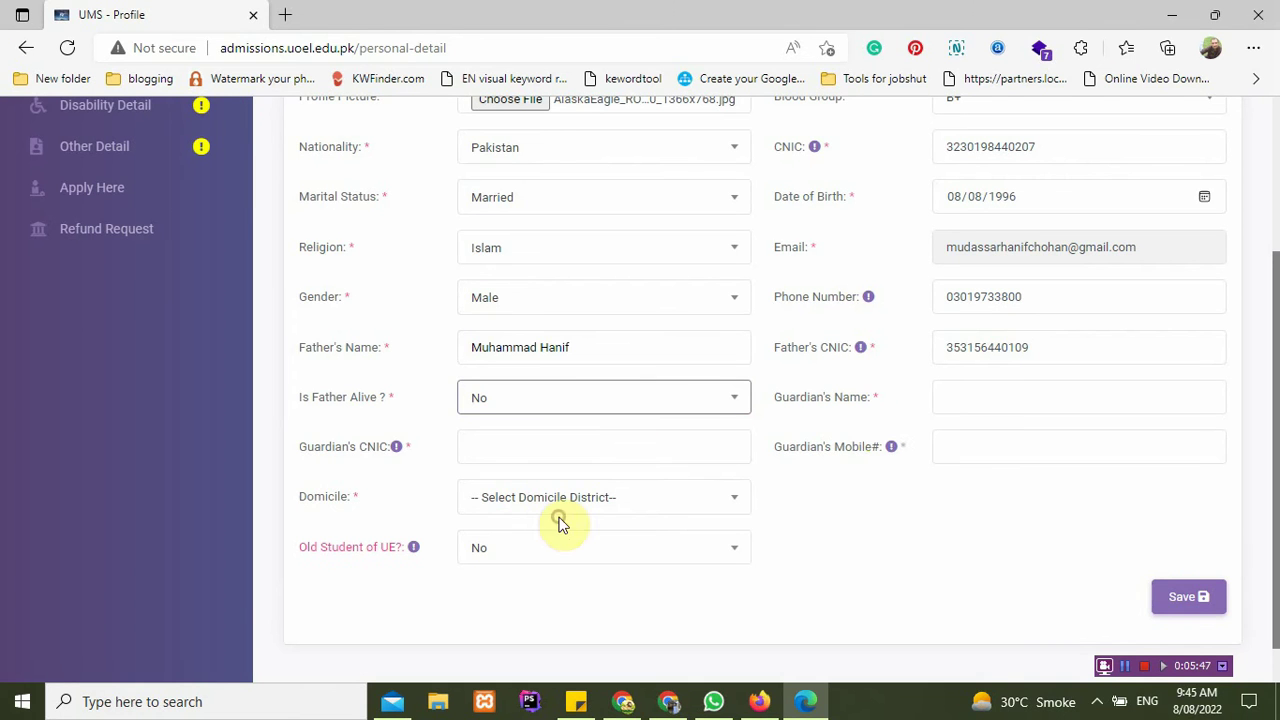
left_click(1010, 397)
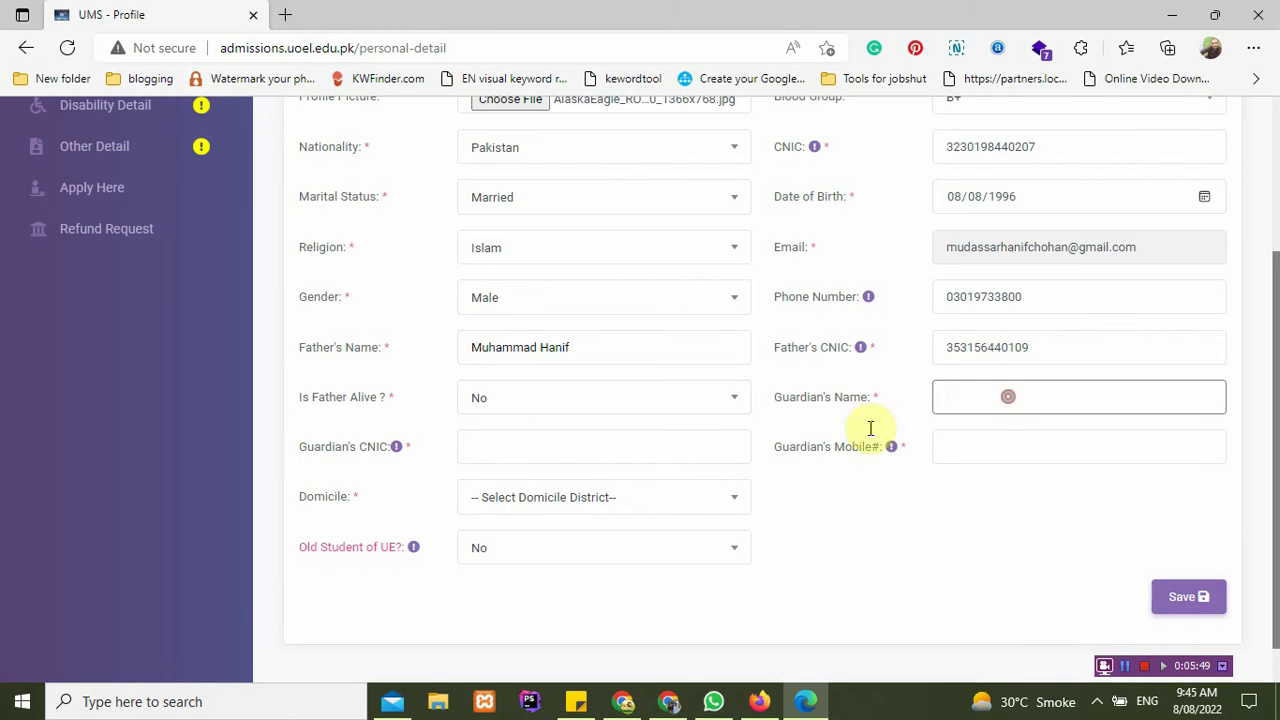
left_click(472, 441)
left_click(990, 457)
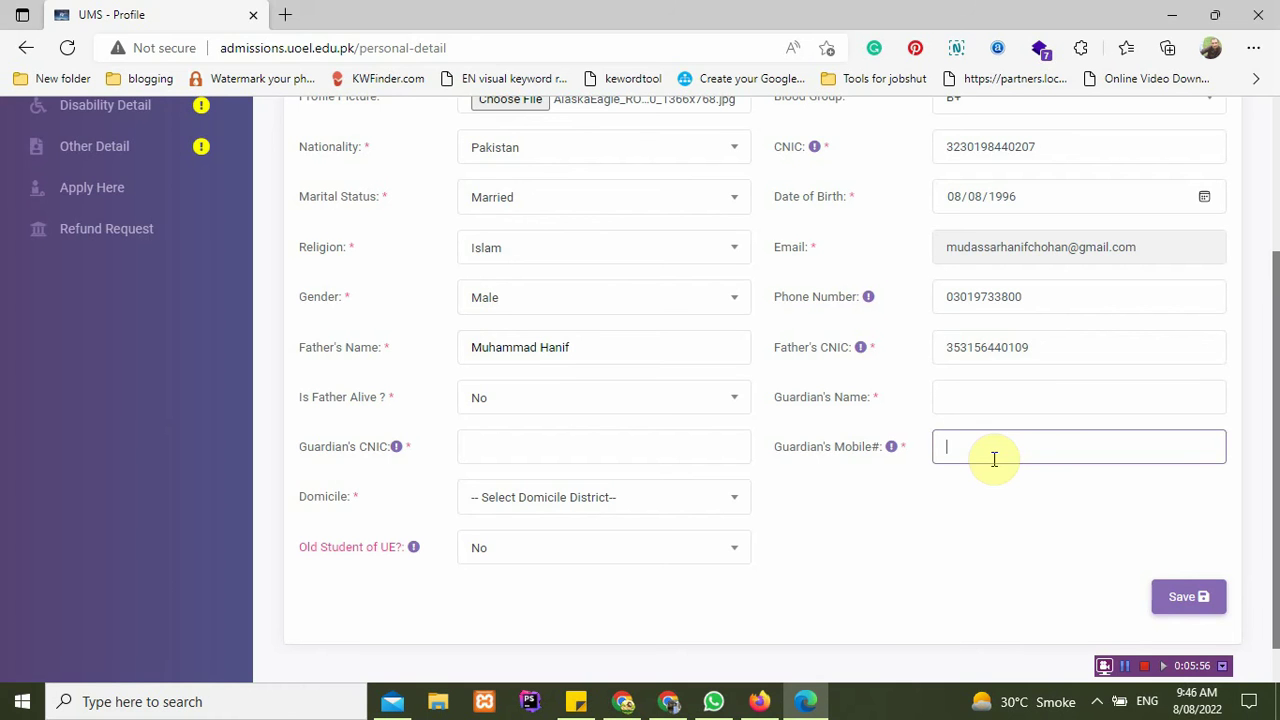
left_click(603, 404)
left_click(571, 490)
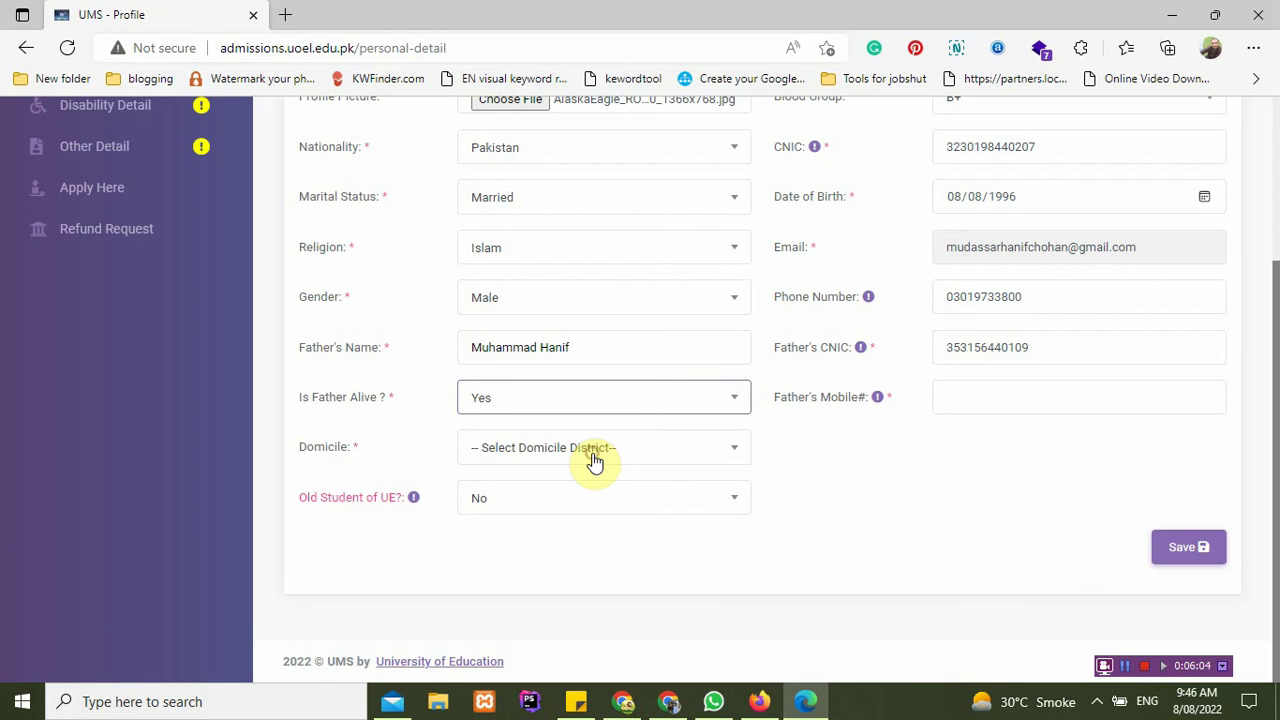
Step: Set domicile district to Lahore and leave Old Student of UE as No after trying Yes
left_click(594, 461)
type("lahore")
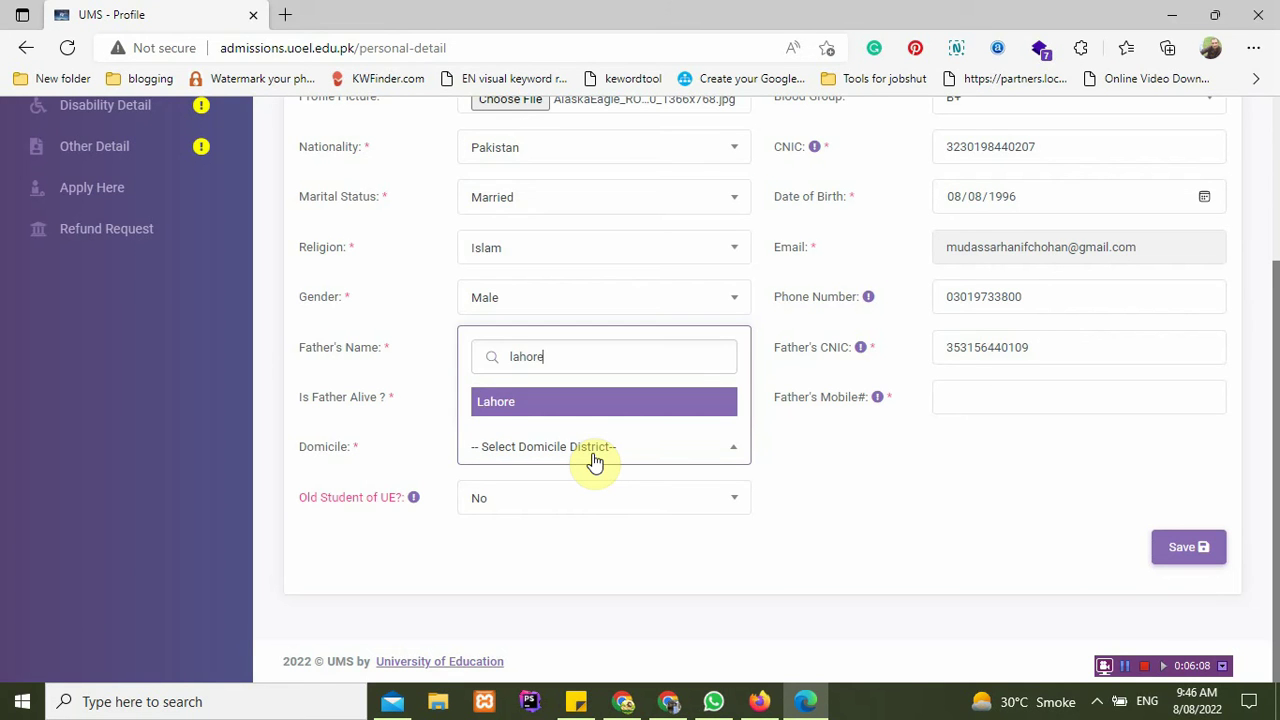
key("Return")
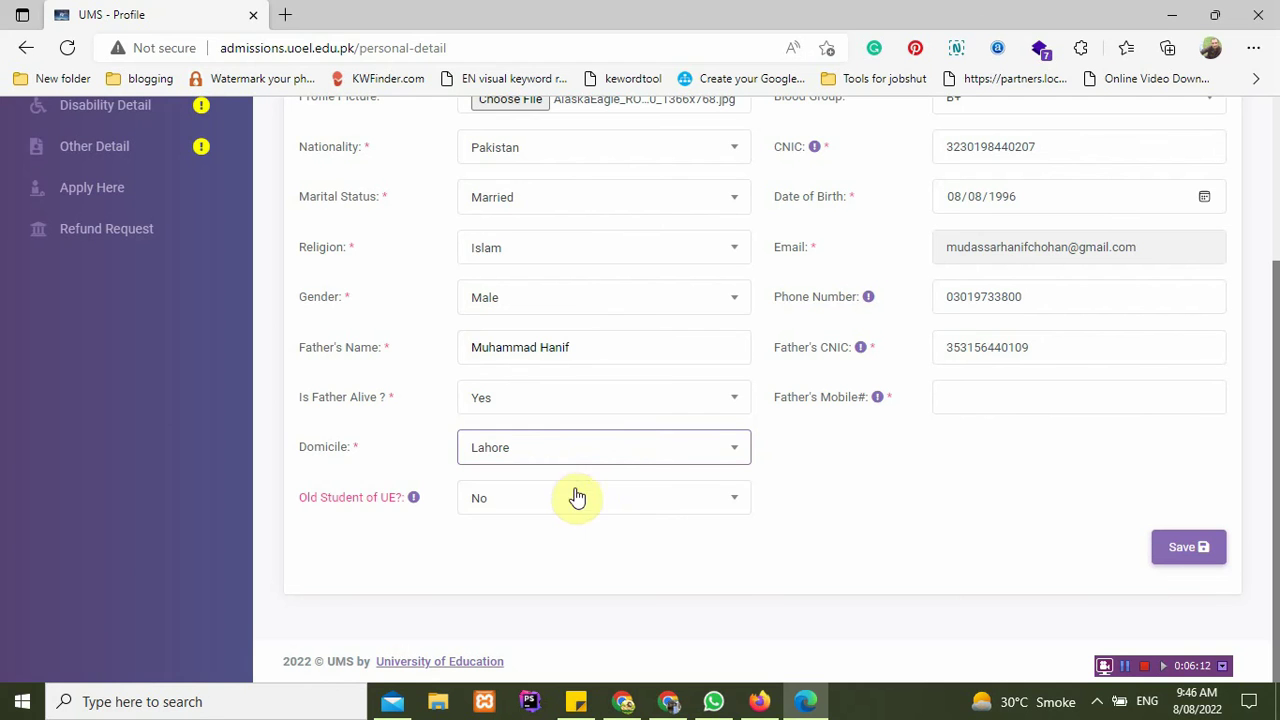
left_click(568, 508)
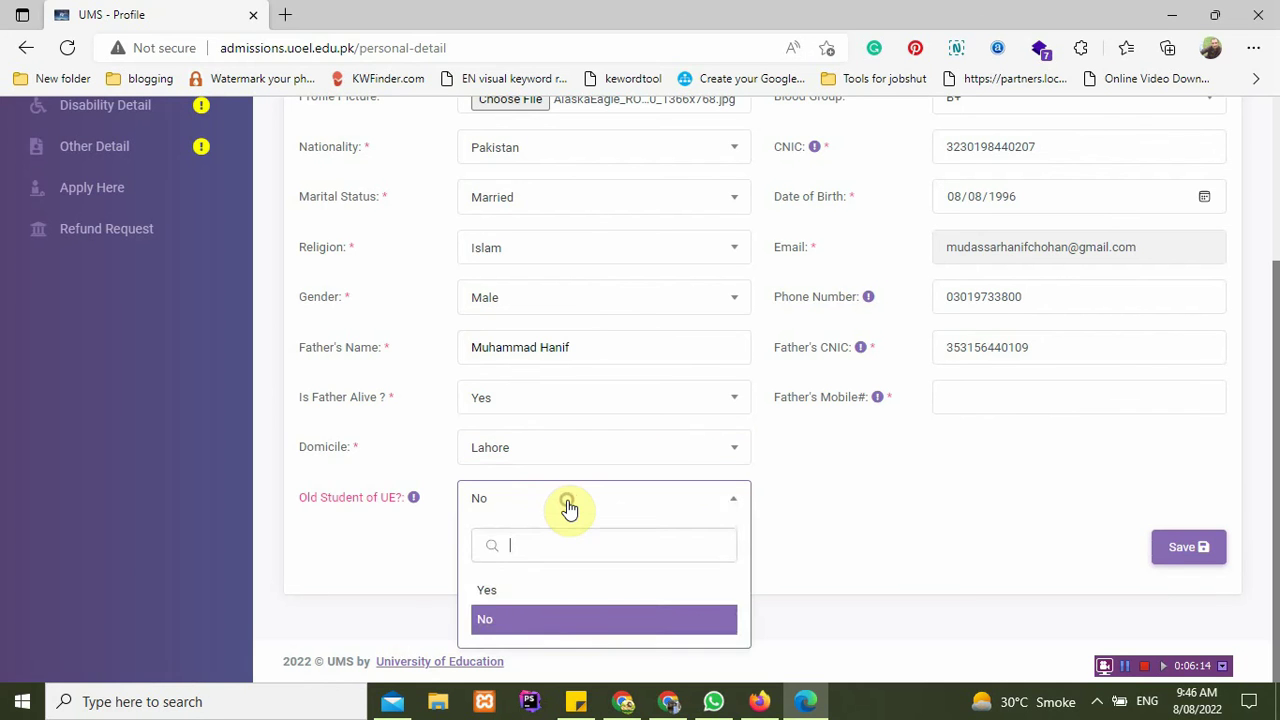
left_click(568, 508)
left_click(568, 508)
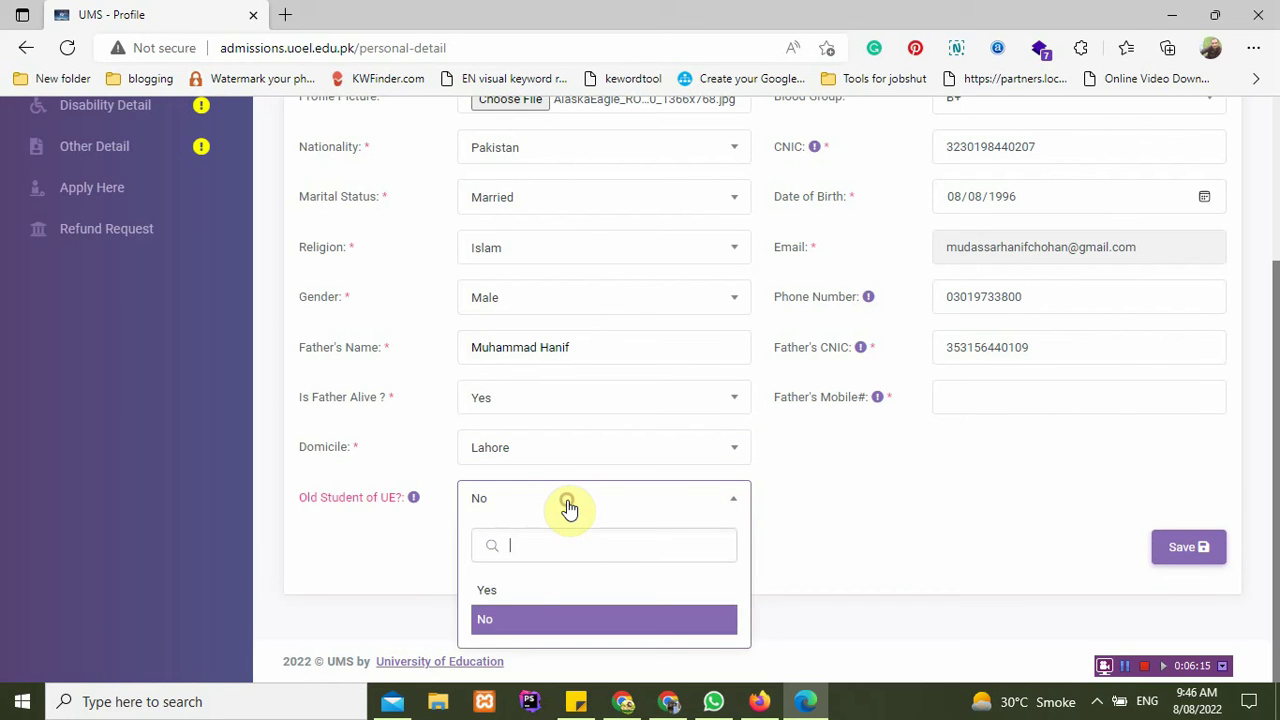
left_click(558, 590)
left_click(980, 505)
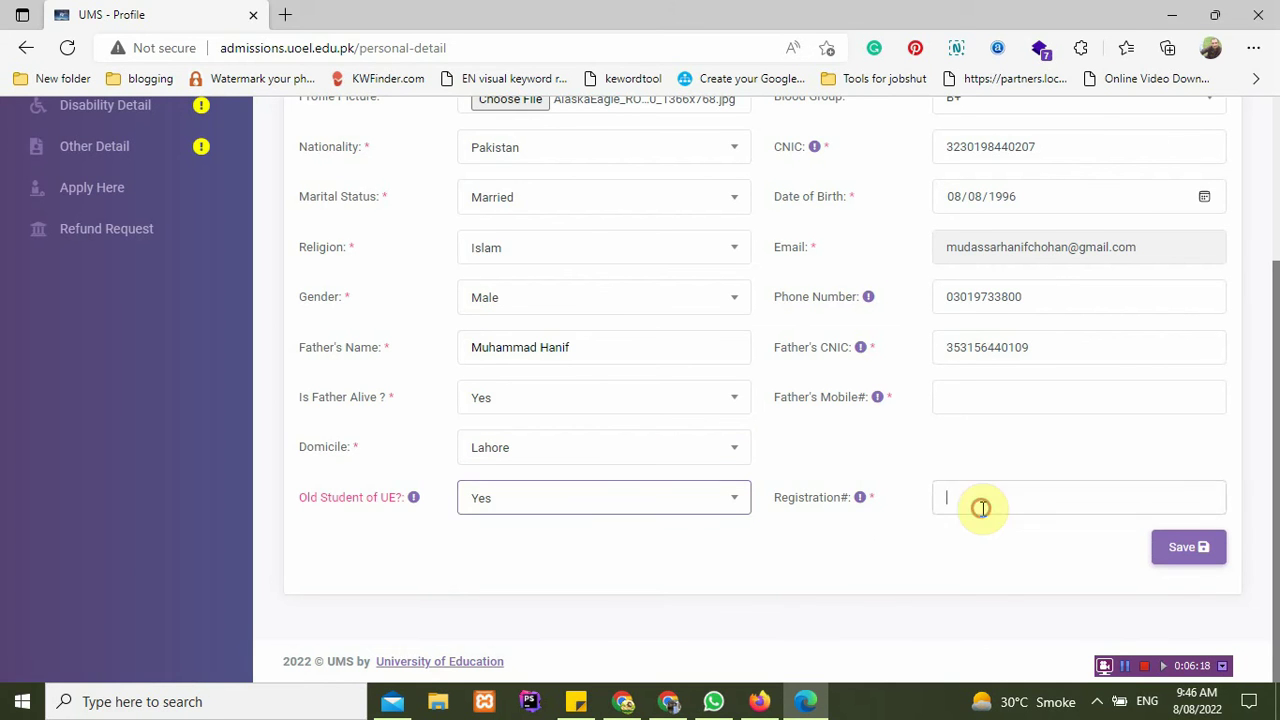
left_click(678, 508)
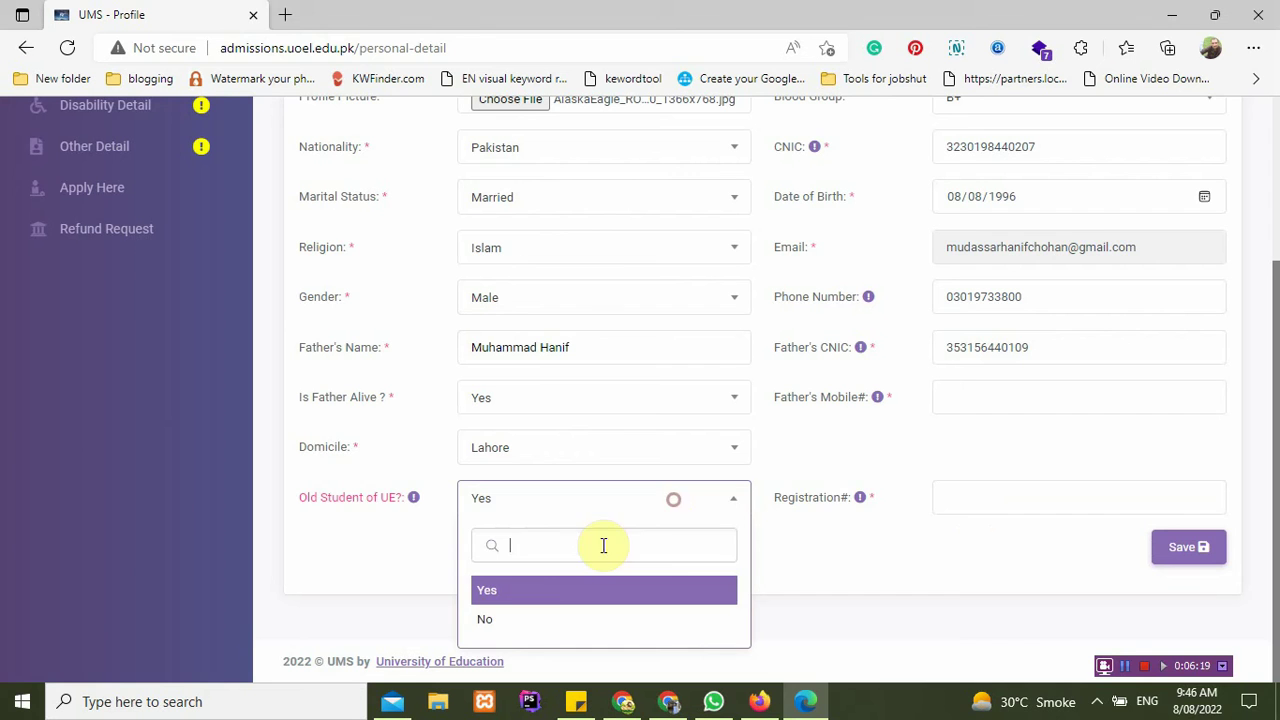
left_click(531, 615)
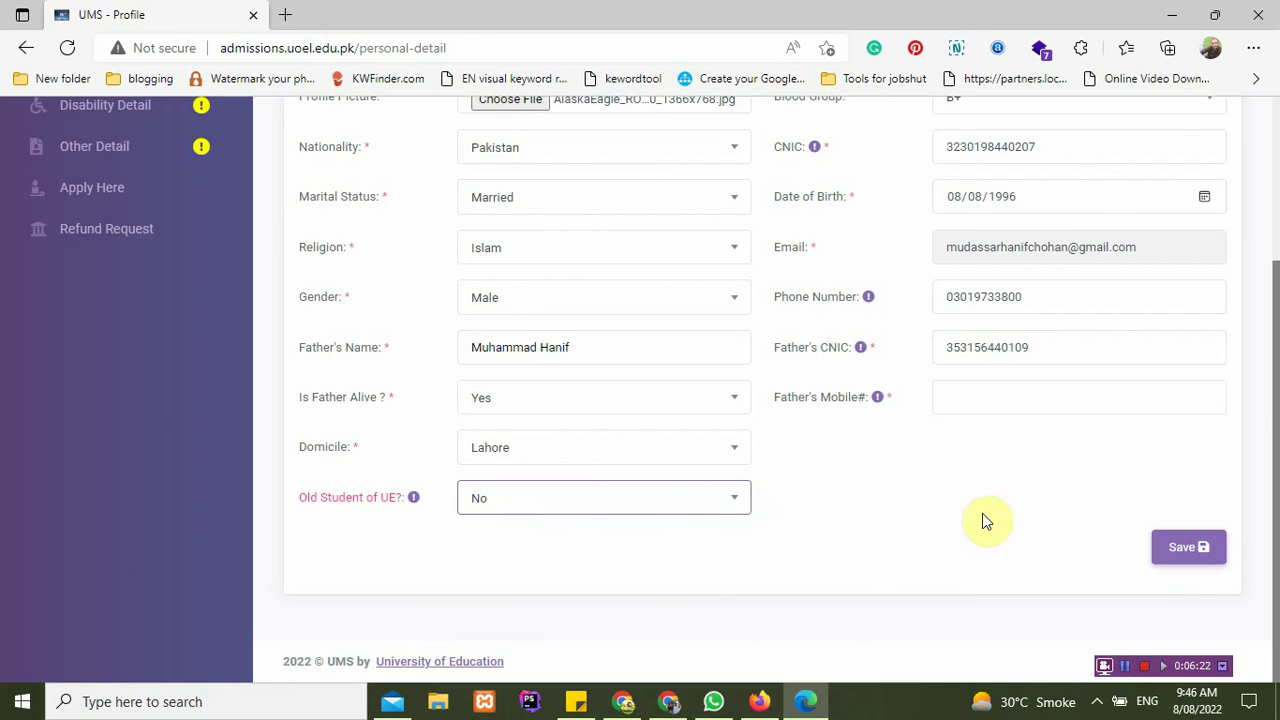
Step: Save, fix the father's CNIC to 13 digits, add the father's mobile number, and save again
left_click(1195, 555)
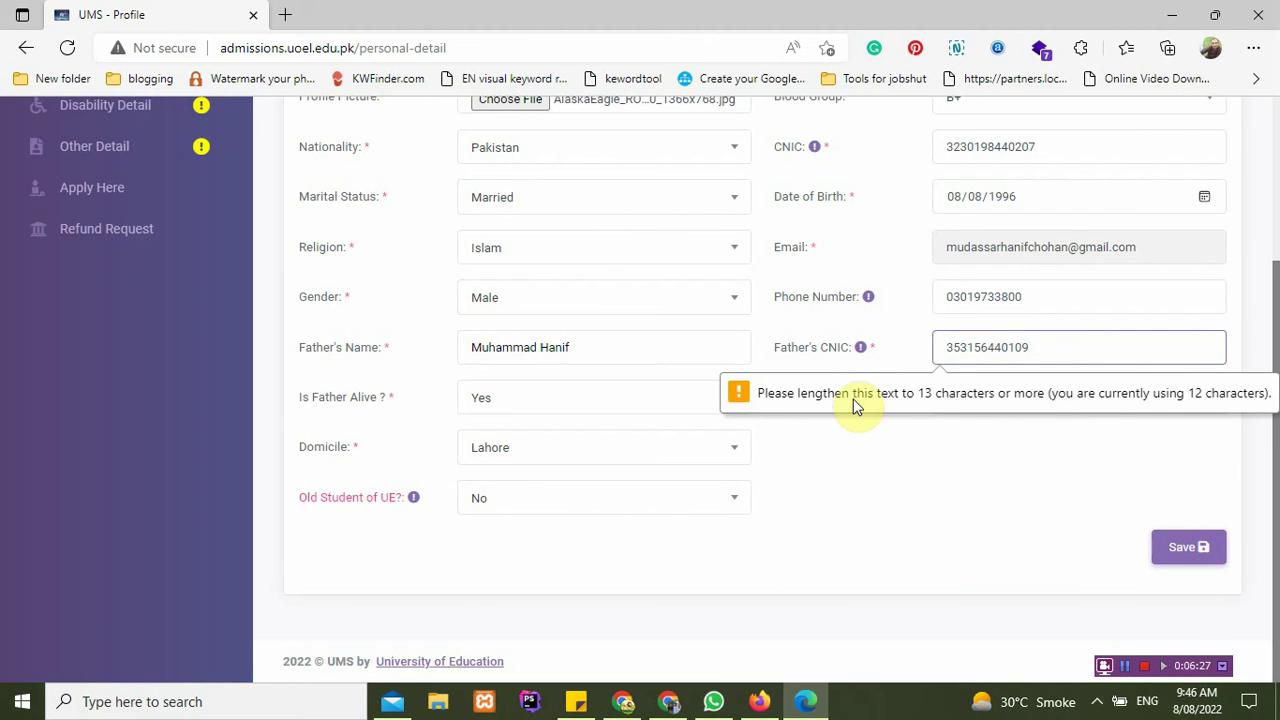
left_click(970, 349)
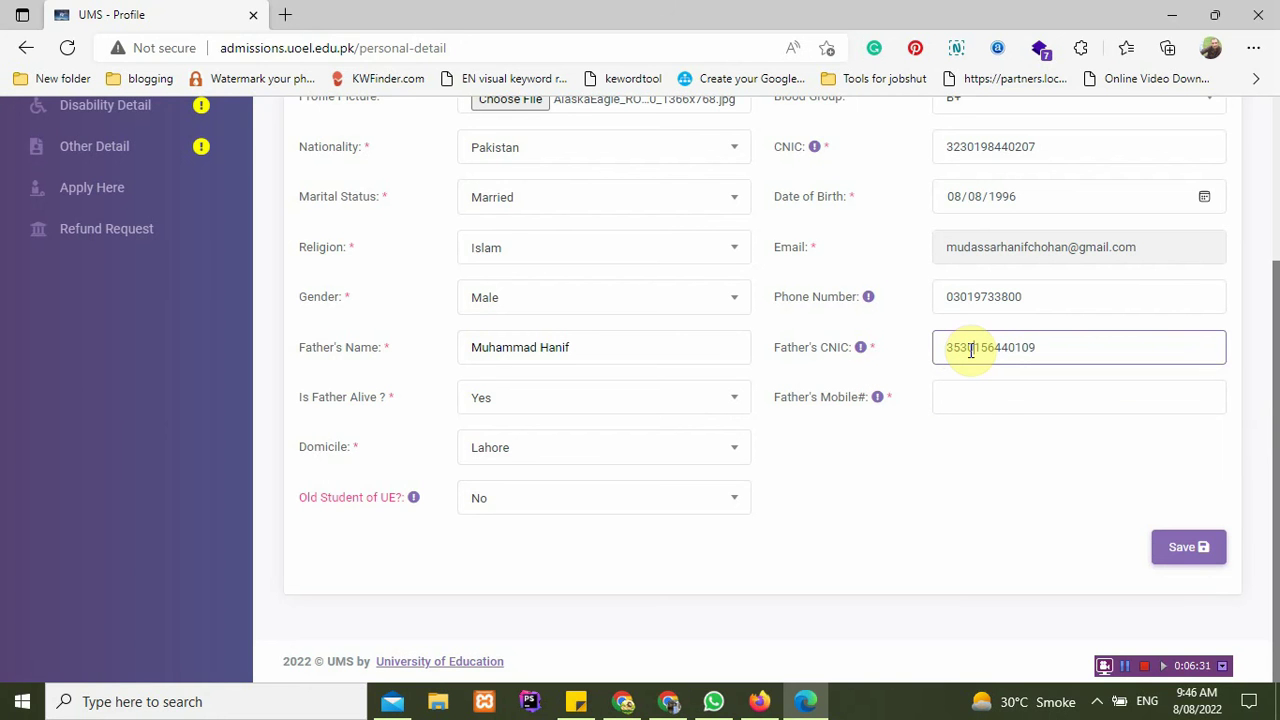
key("Return")
type("0")
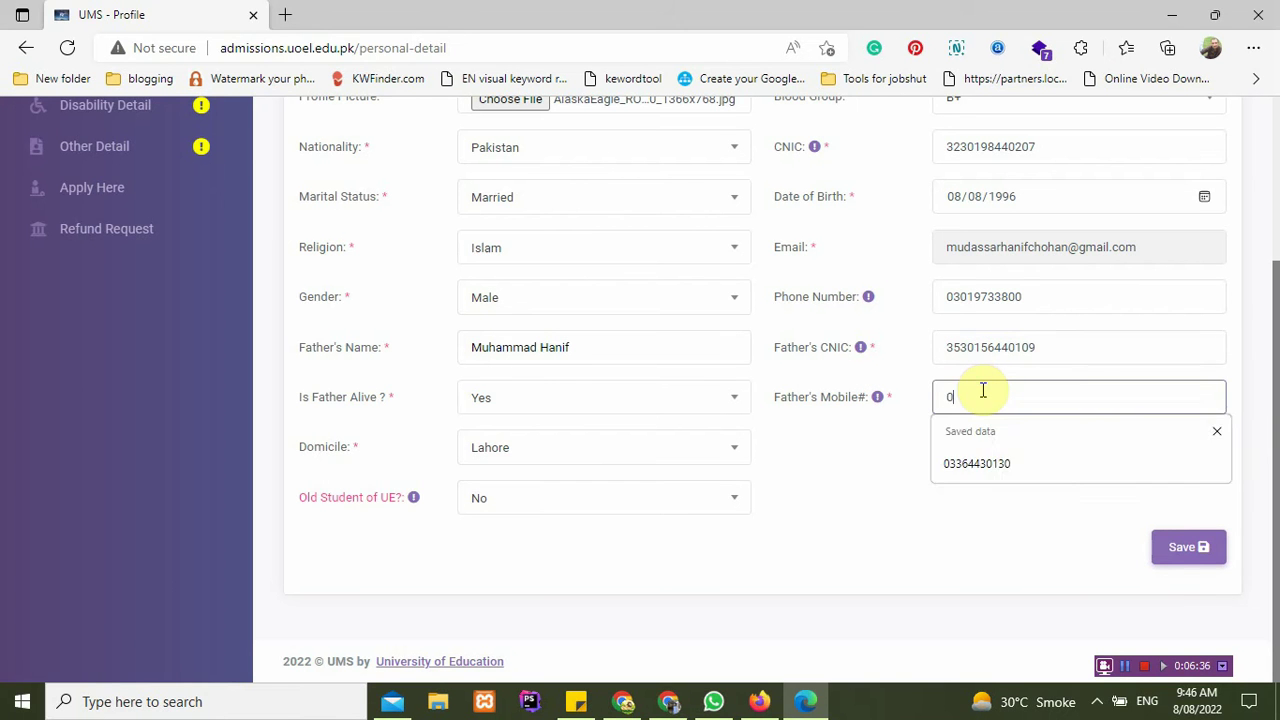
left_click(975, 460)
left_click(1188, 547)
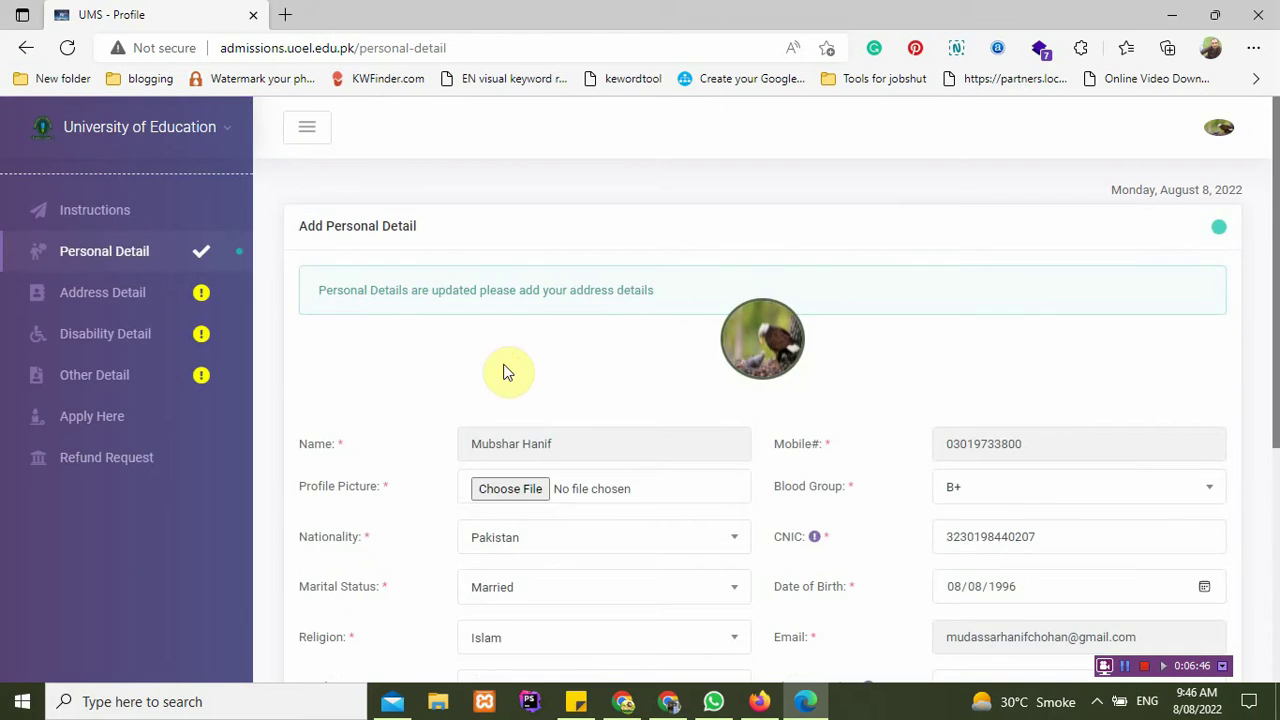
Step: Enter 'lahore' as postal address with city Lahore, copy it as permanent address, and save
scroll(506, 369, "down", 3)
scroll(506, 369, "up", 3)
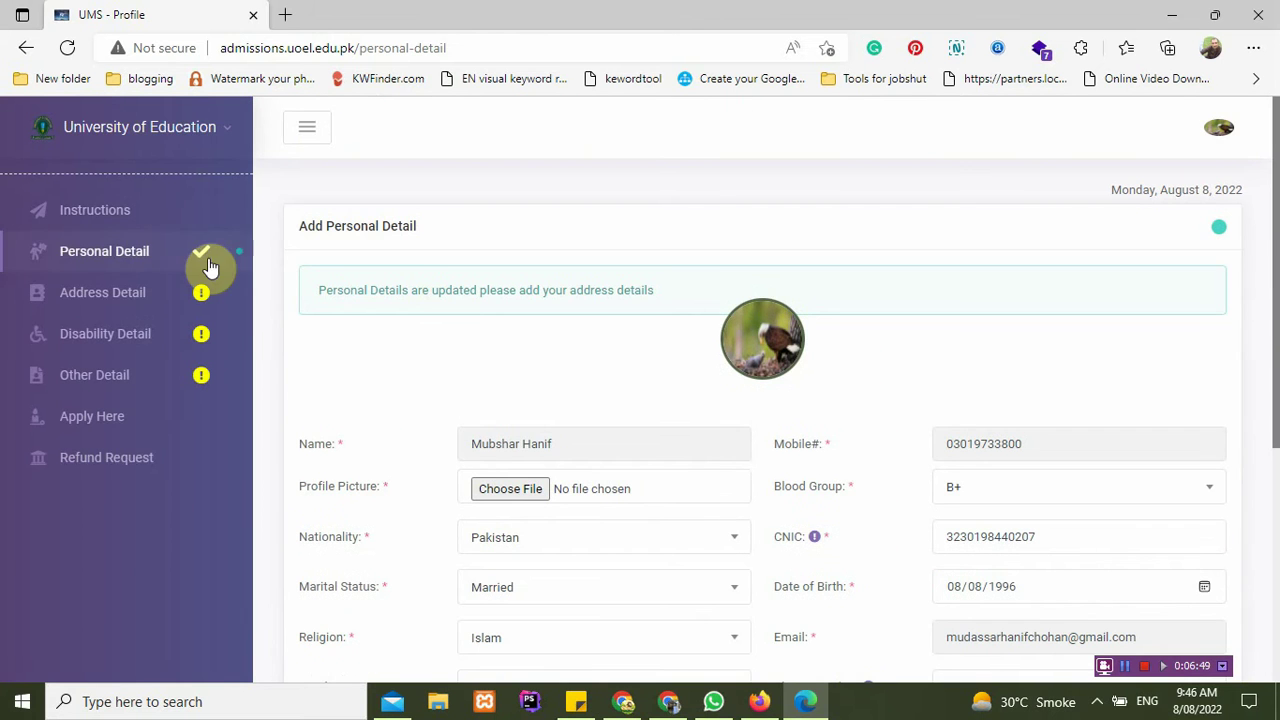
left_click(157, 295)
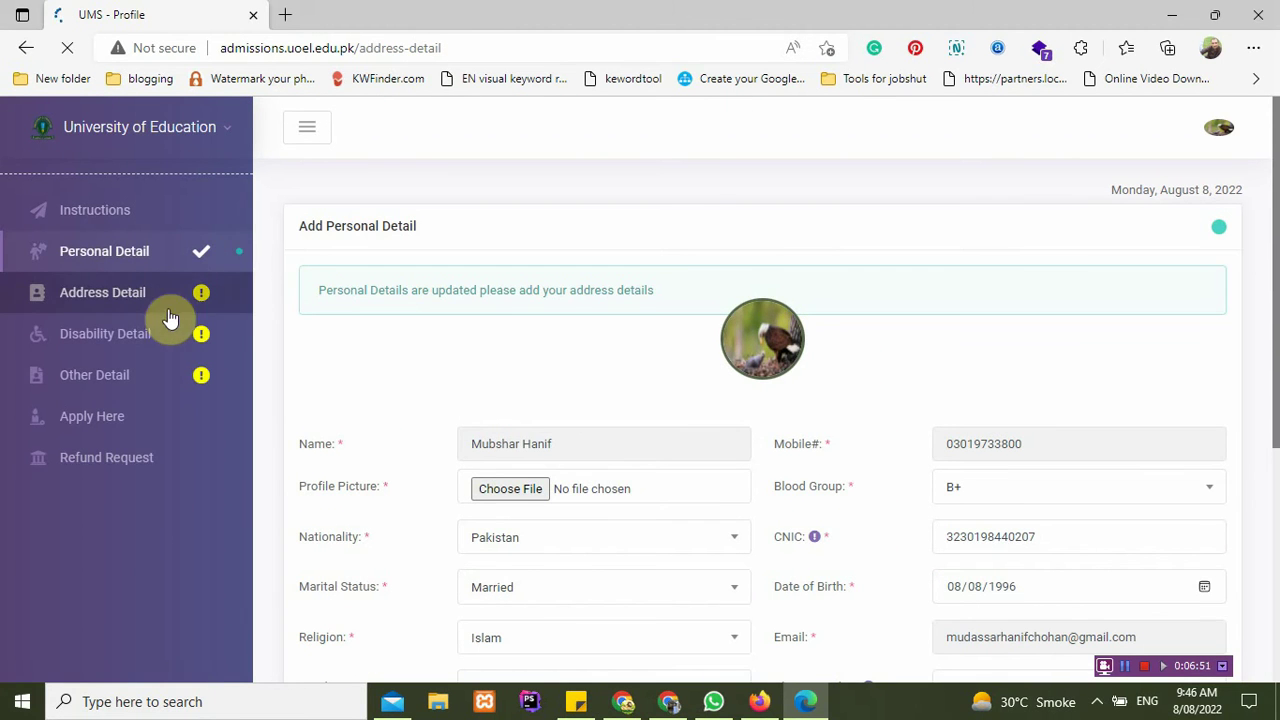
left_click(508, 266)
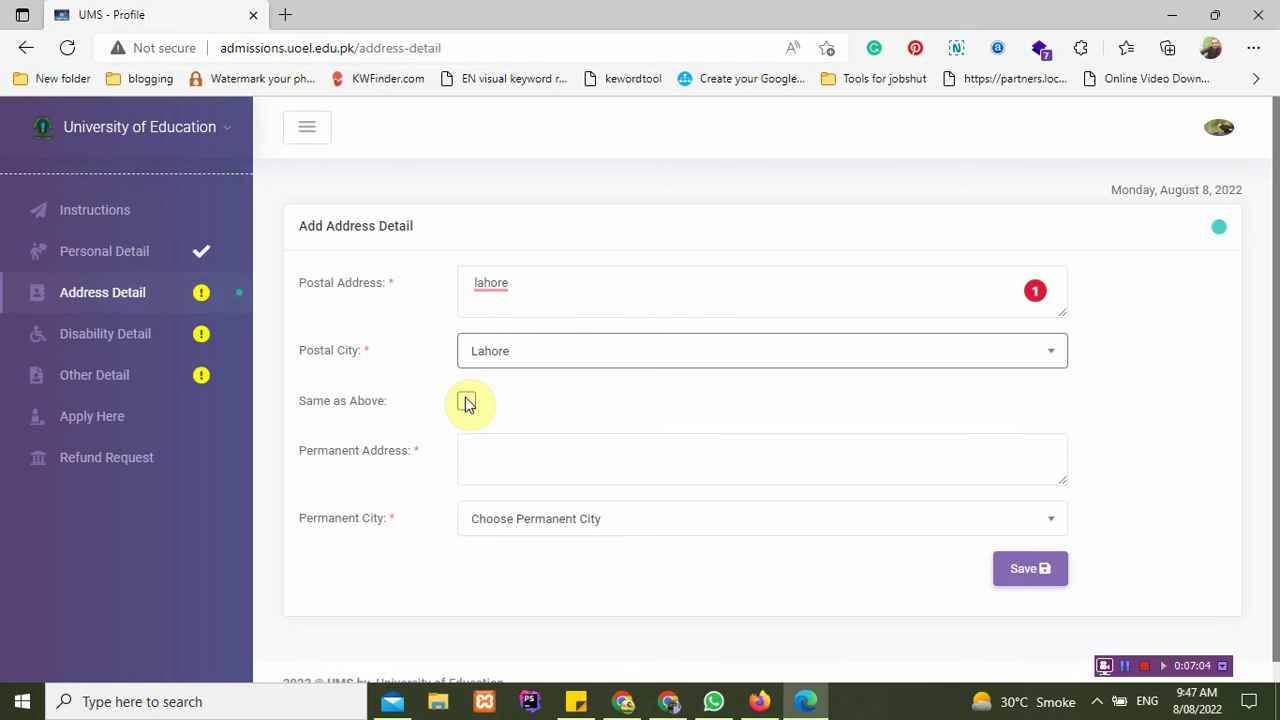
left_click(509, 481)
left_click(467, 403)
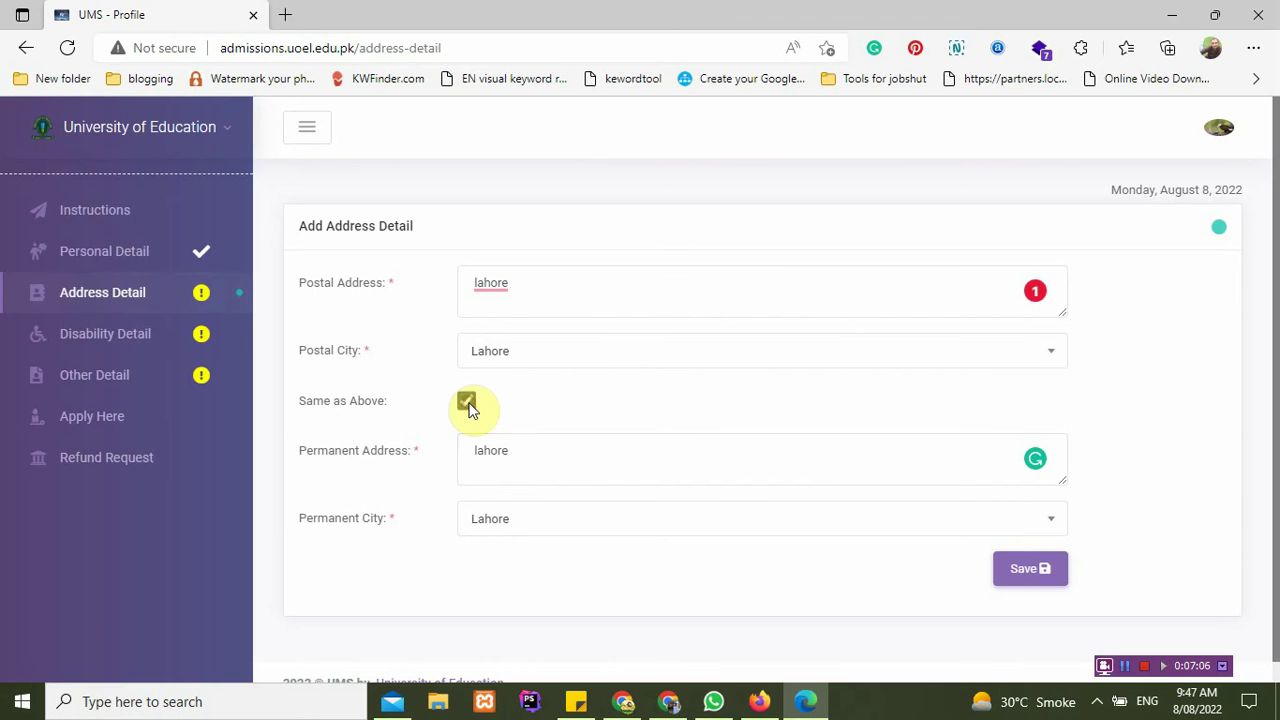
left_click(1019, 568)
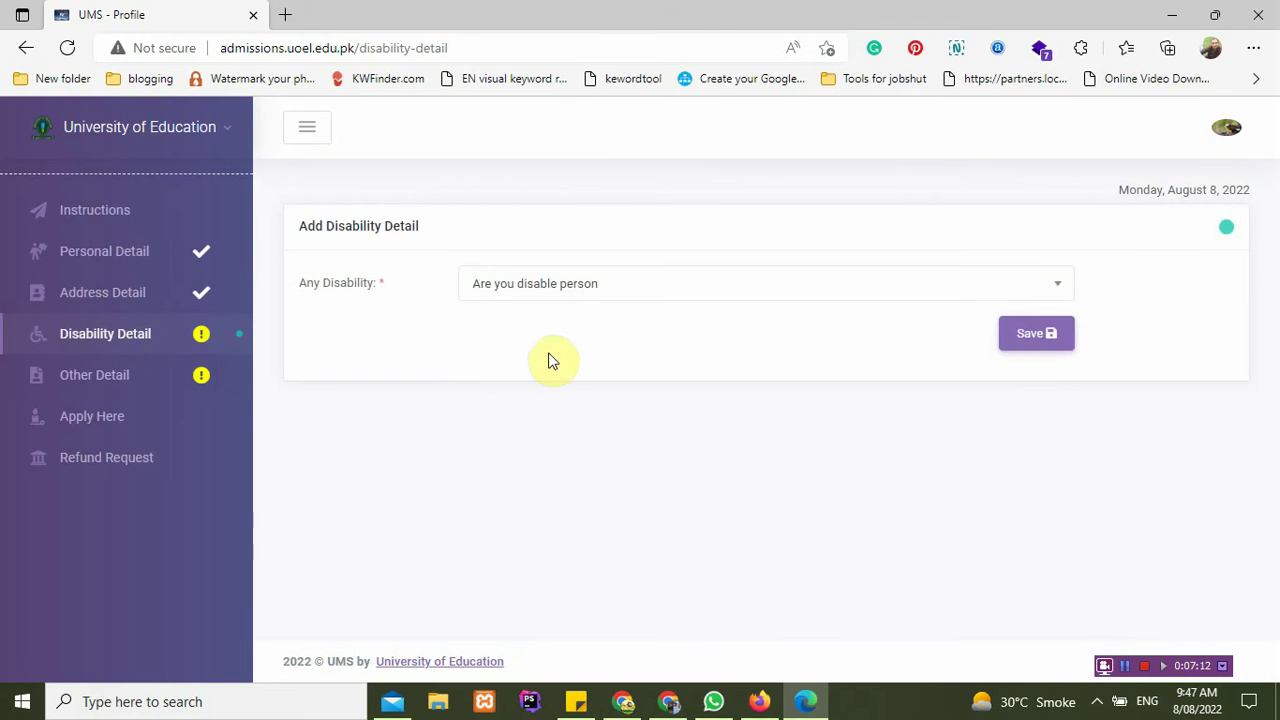
Step: Try Any Disability Yes with disability type Other and inspect the accommodation field
left_click(624, 287)
left_click(521, 407)
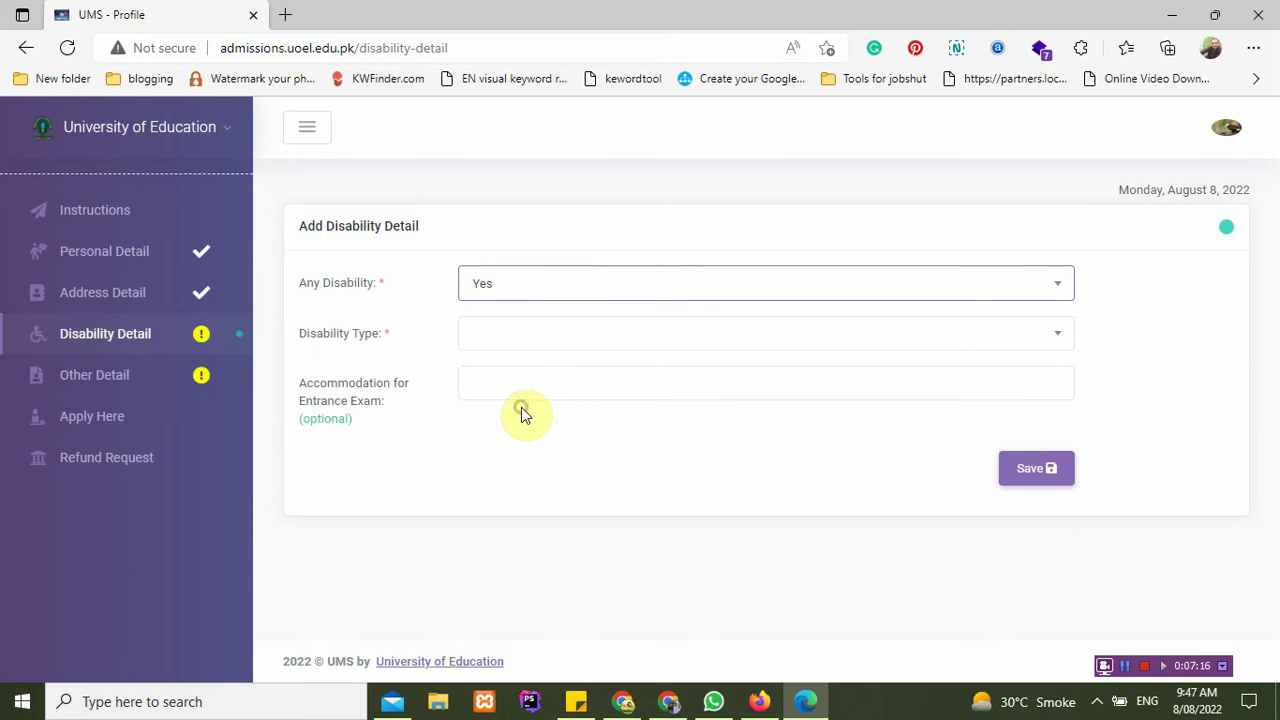
left_click(506, 337)
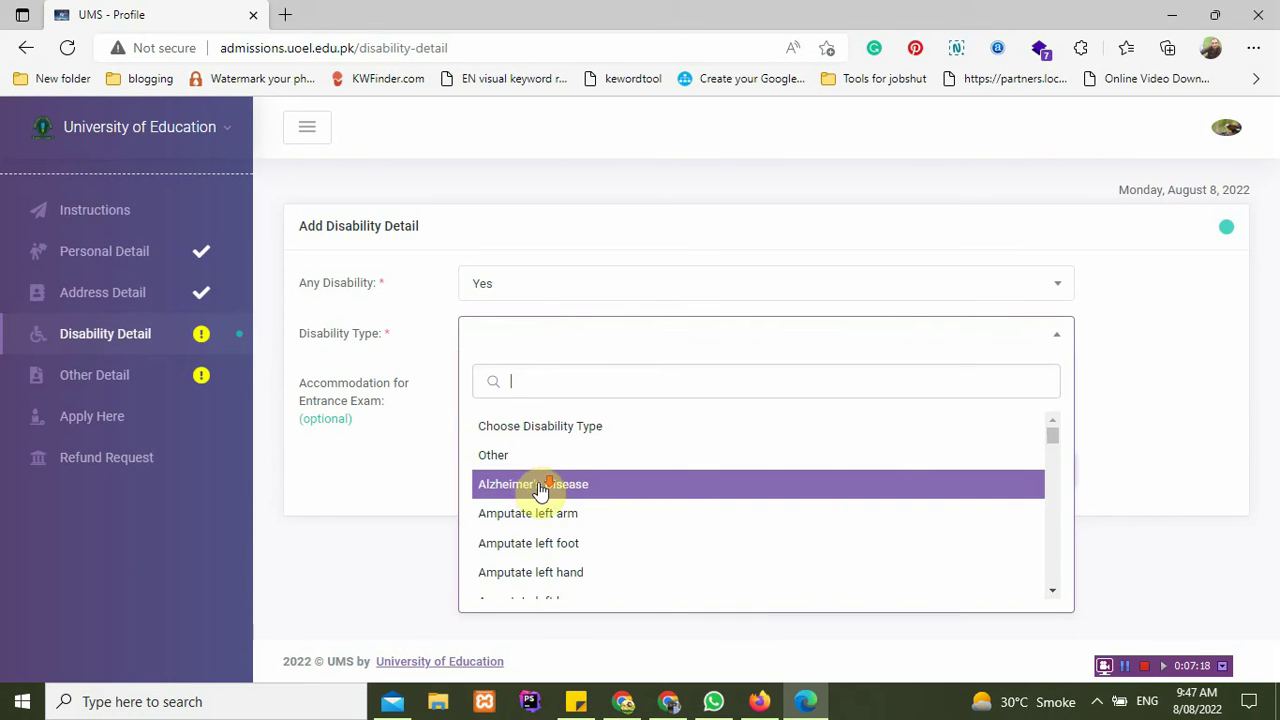
scroll(540, 490, "down", 3)
scroll(540, 490, "up", 2)
scroll(540, 490, "down", 6)
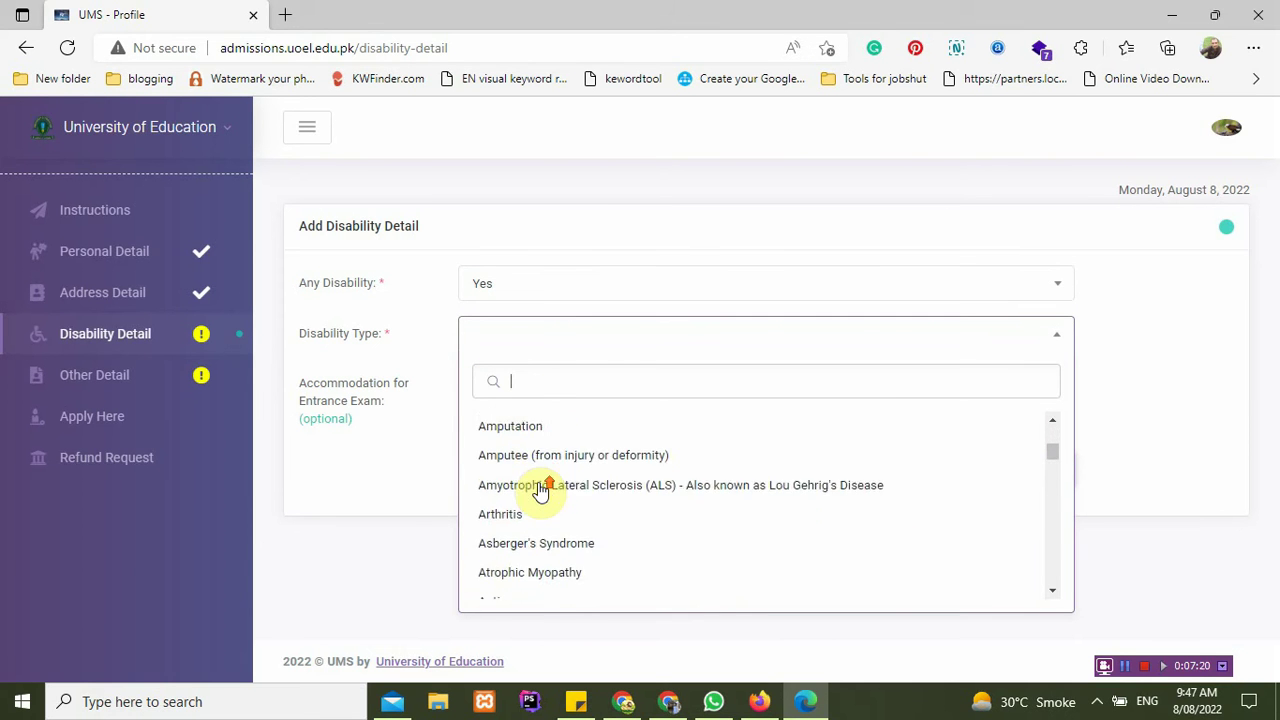
scroll(540, 490, "up", 6)
left_click(537, 457)
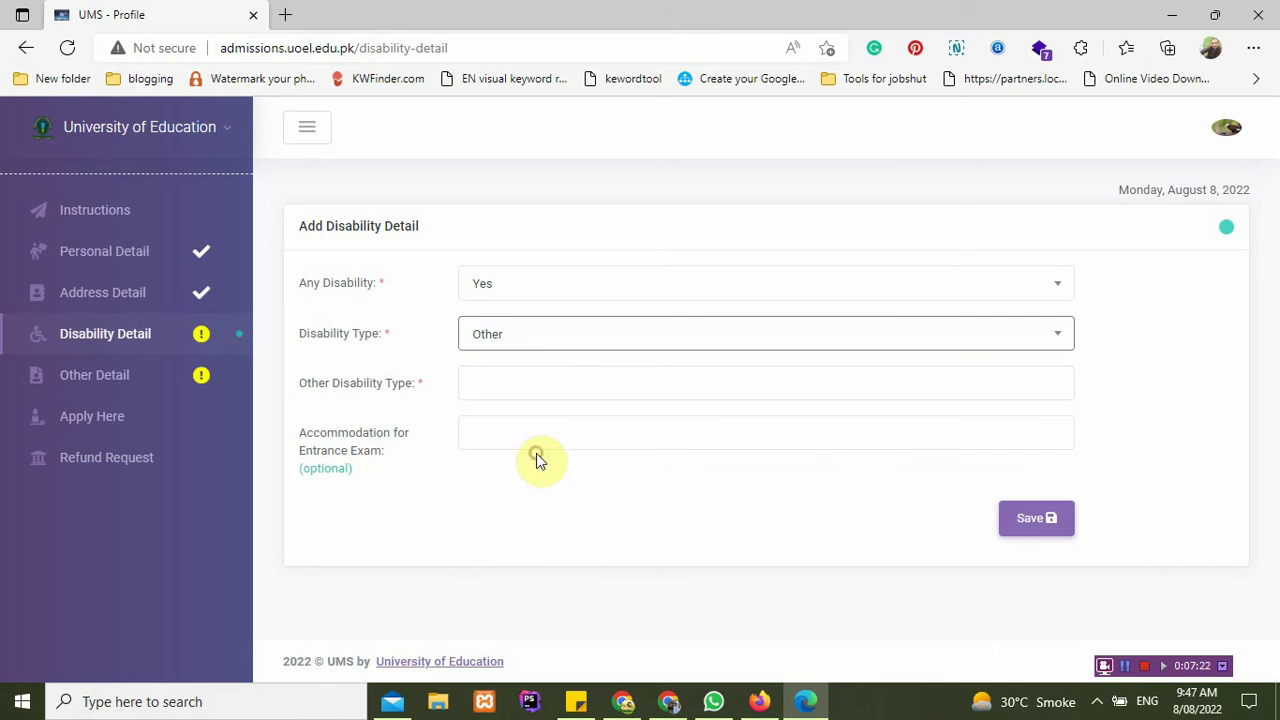
left_click(530, 387)
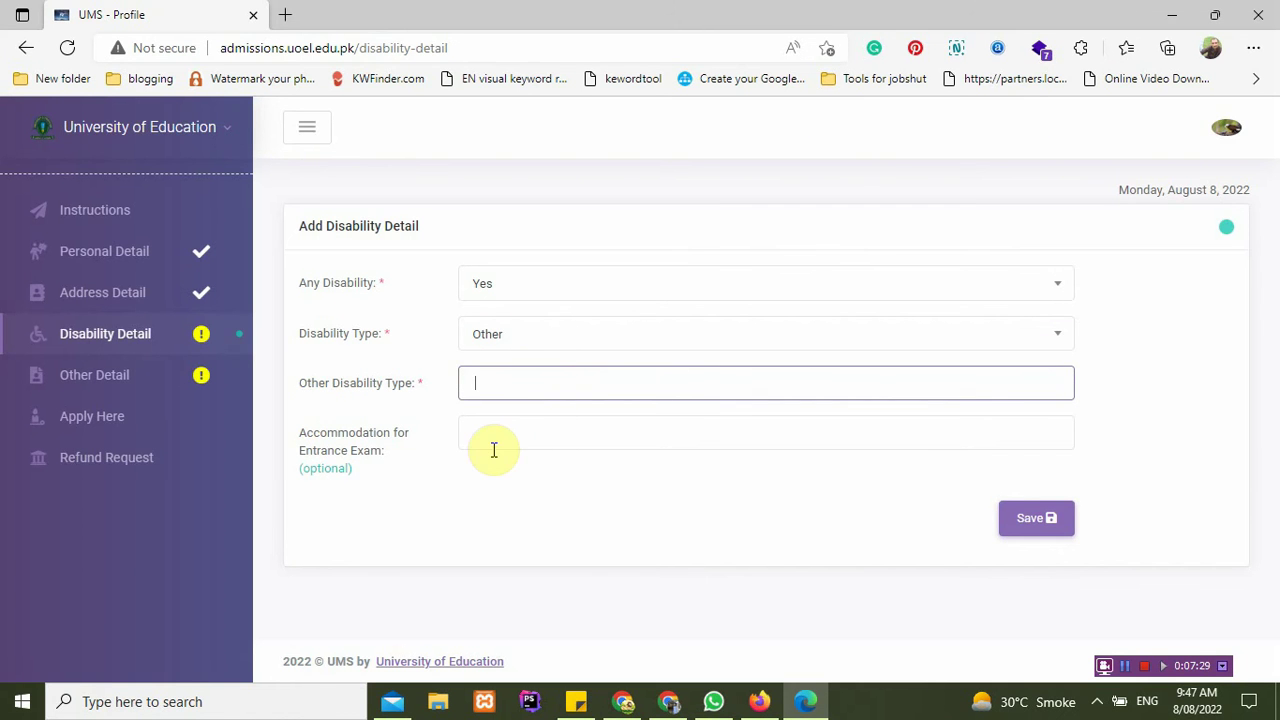
left_click_drag(304, 446, 337, 451)
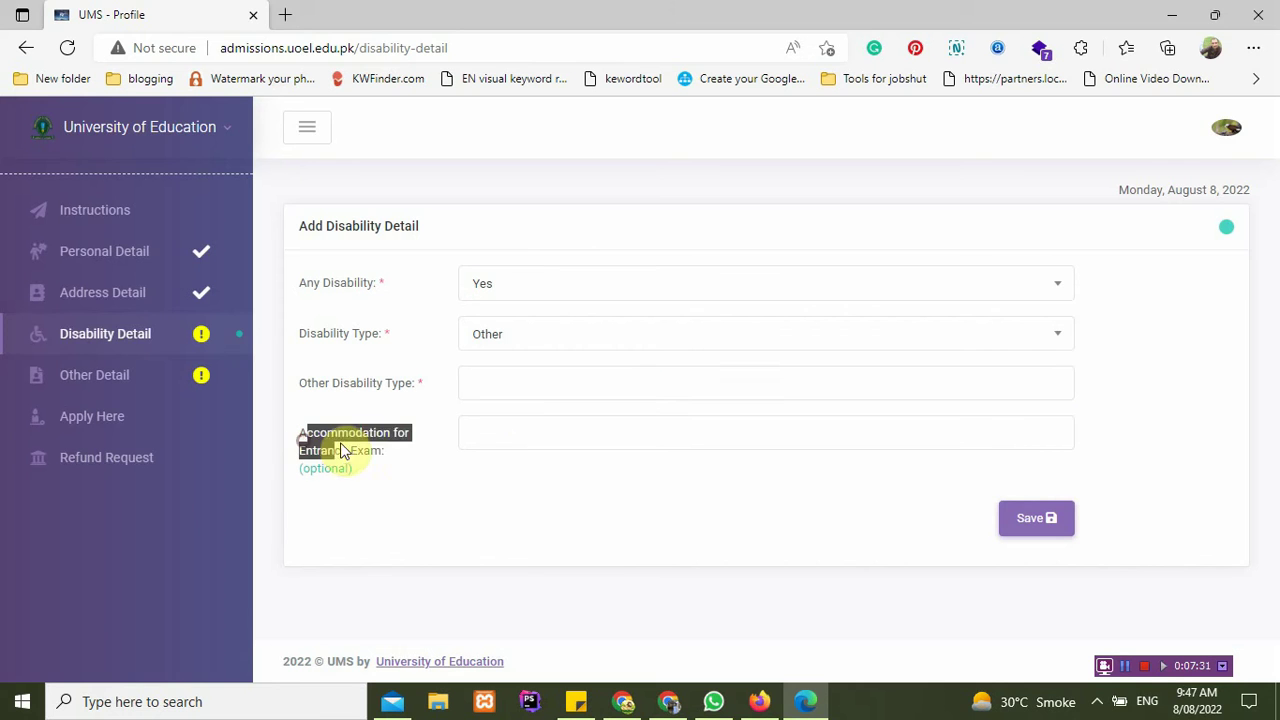
left_click(366, 451)
double_click(370, 455)
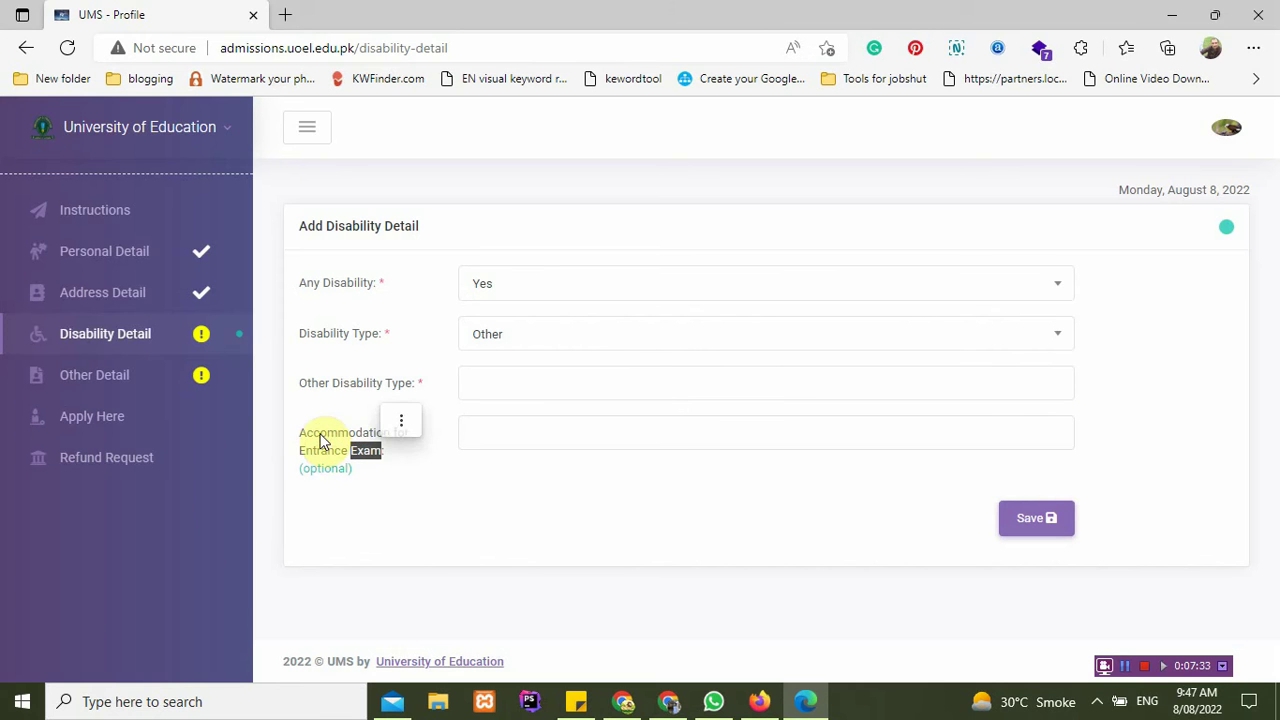
left_click(510, 432)
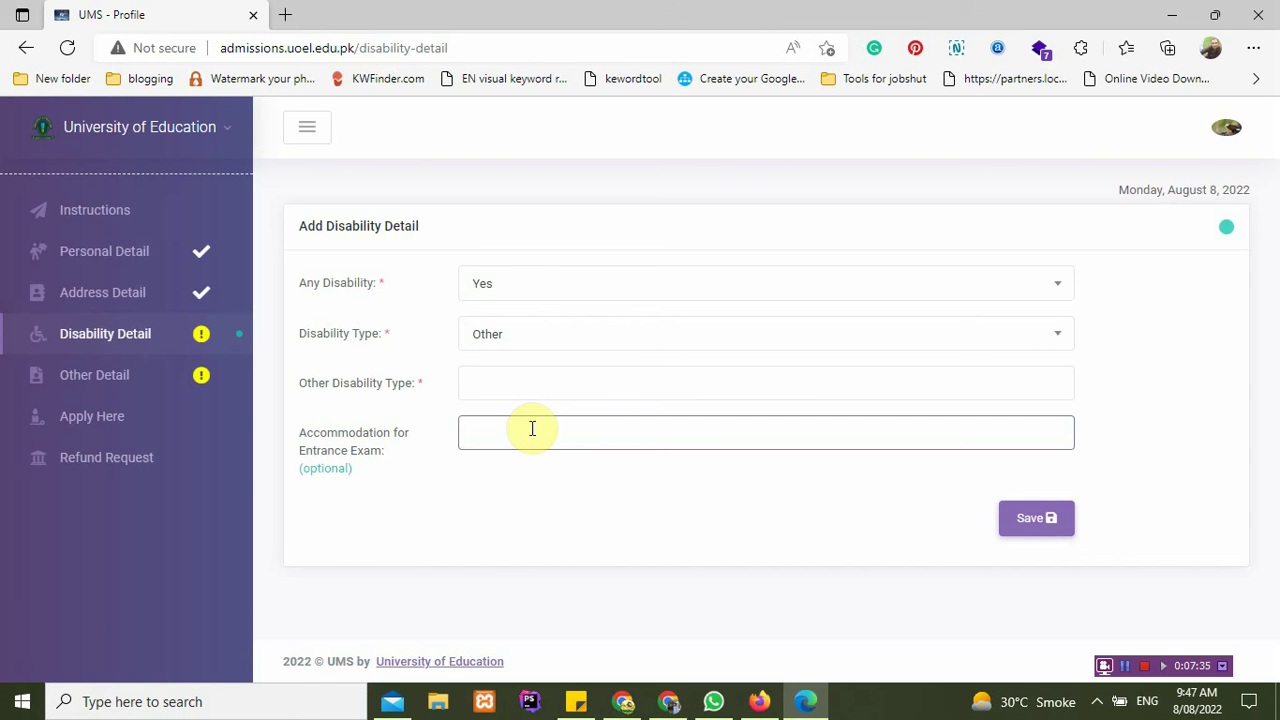
Step: Set Any Disability back to No and save the disability details
left_click(549, 286)
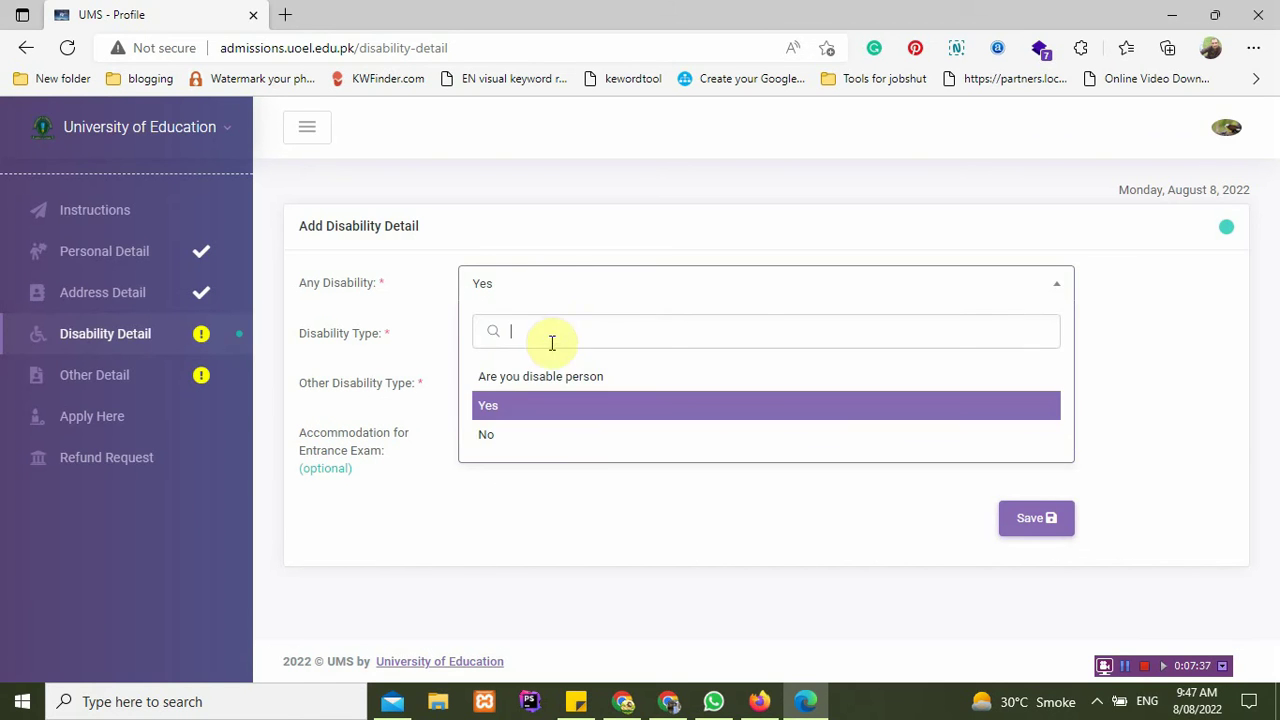
left_click(522, 434)
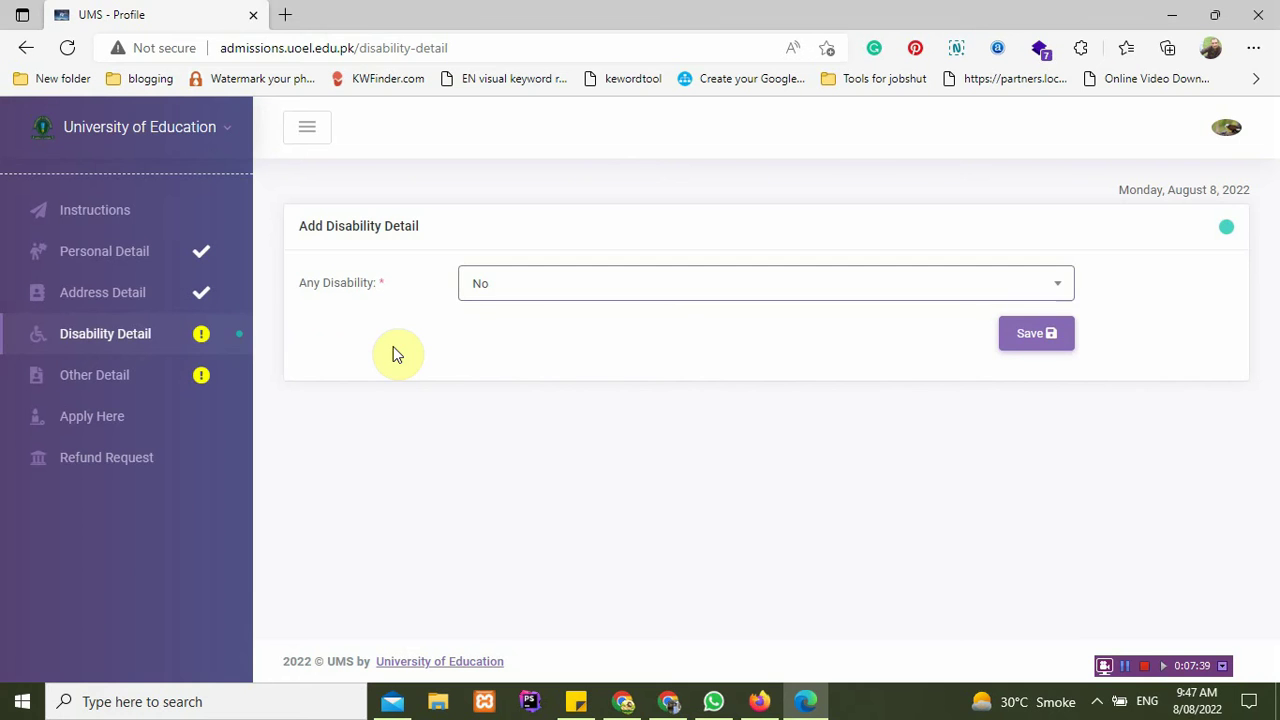
left_click(1052, 347)
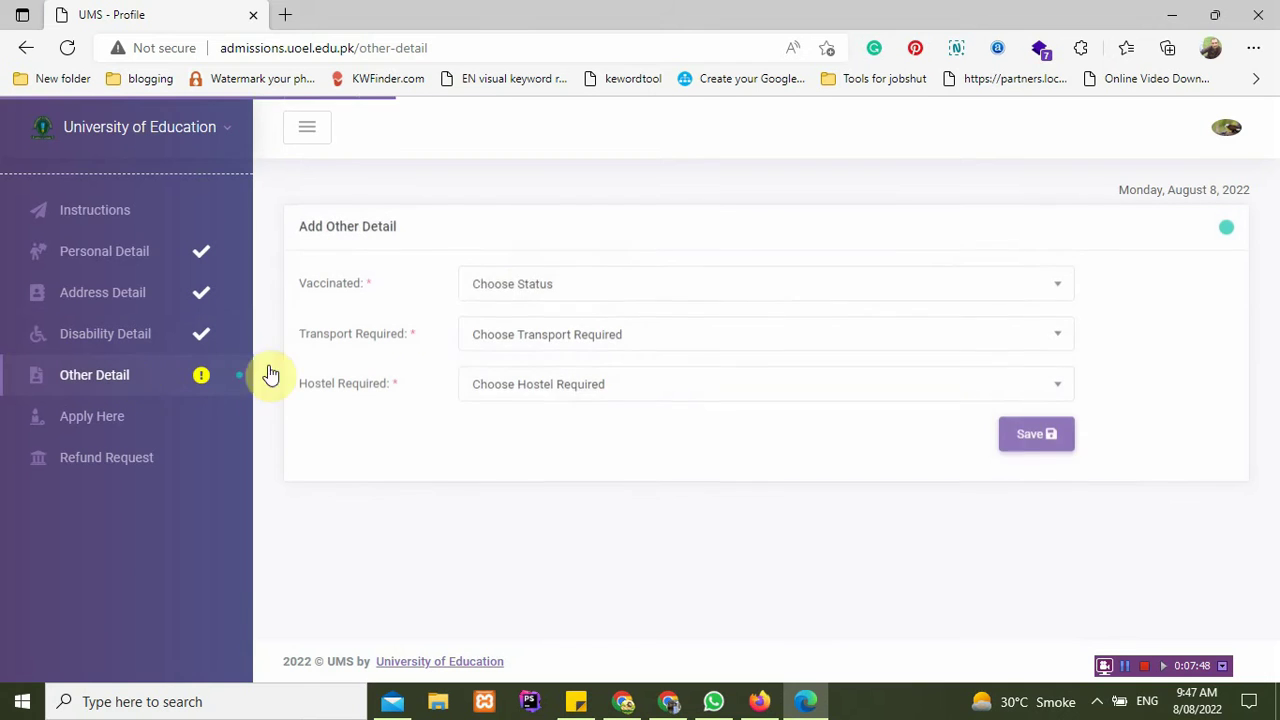
Step: Set Vaccinated to No, Transport Required to Yes, Hostel Required to Yes, and save
left_click(492, 287)
left_click(495, 289)
left_click(495, 289)
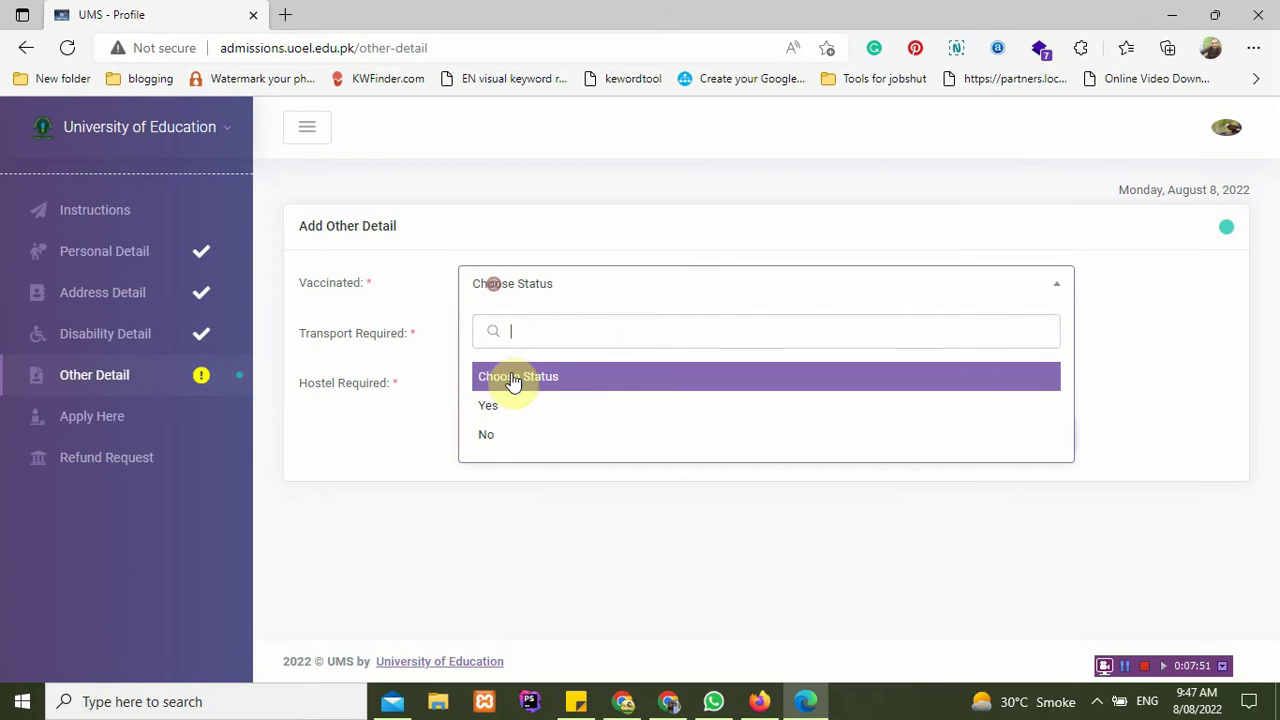
left_click(495, 434)
left_click(557, 331)
left_click(550, 452)
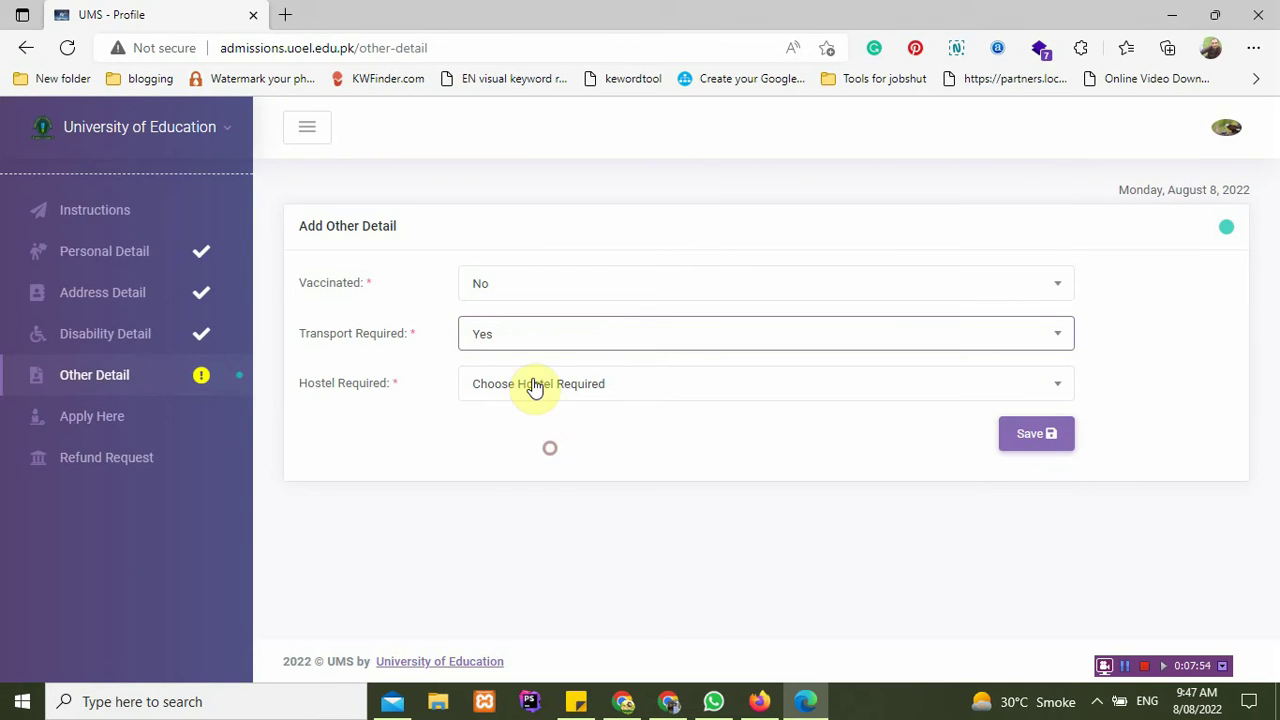
left_click(363, 340)
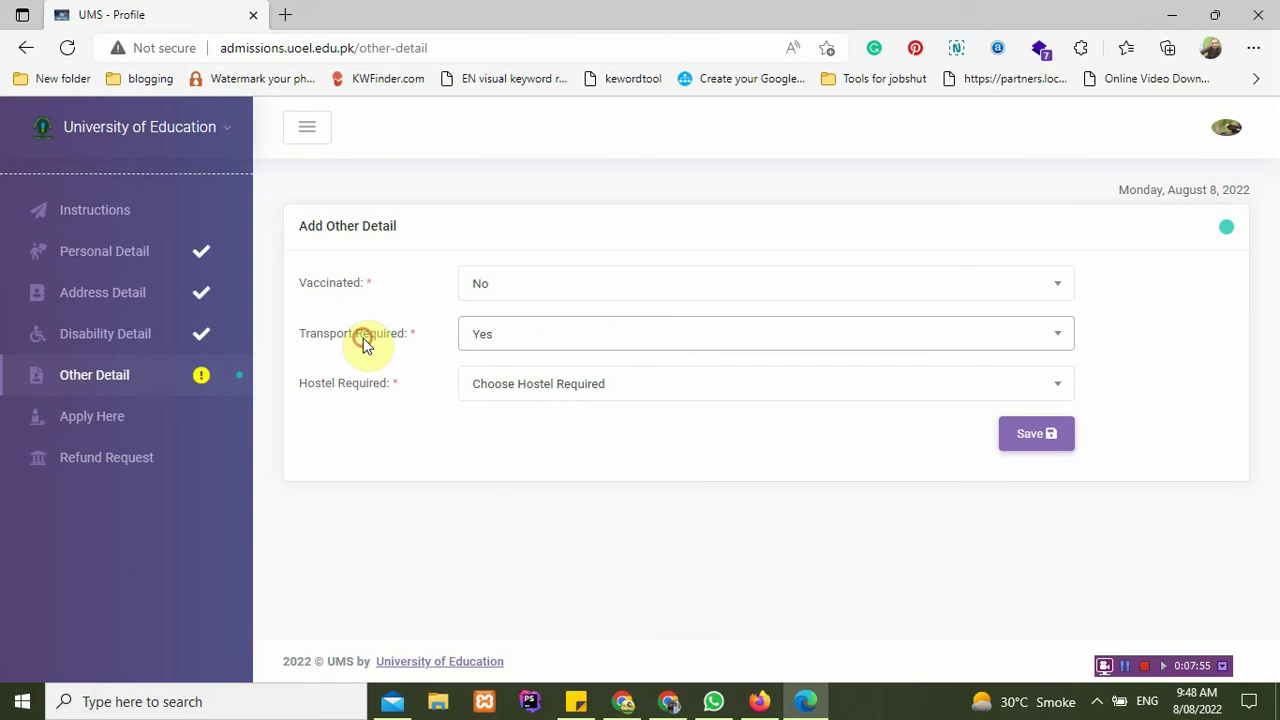
left_click(537, 386)
left_click(520, 508)
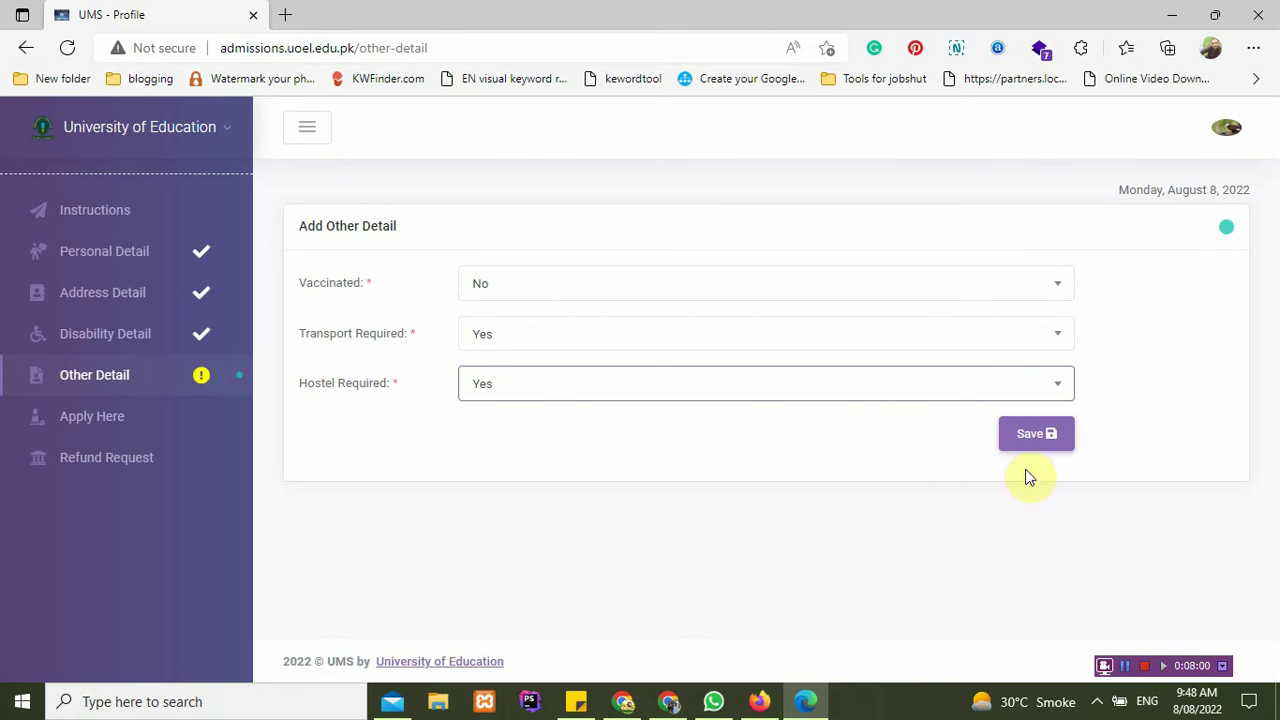
left_click(1045, 444)
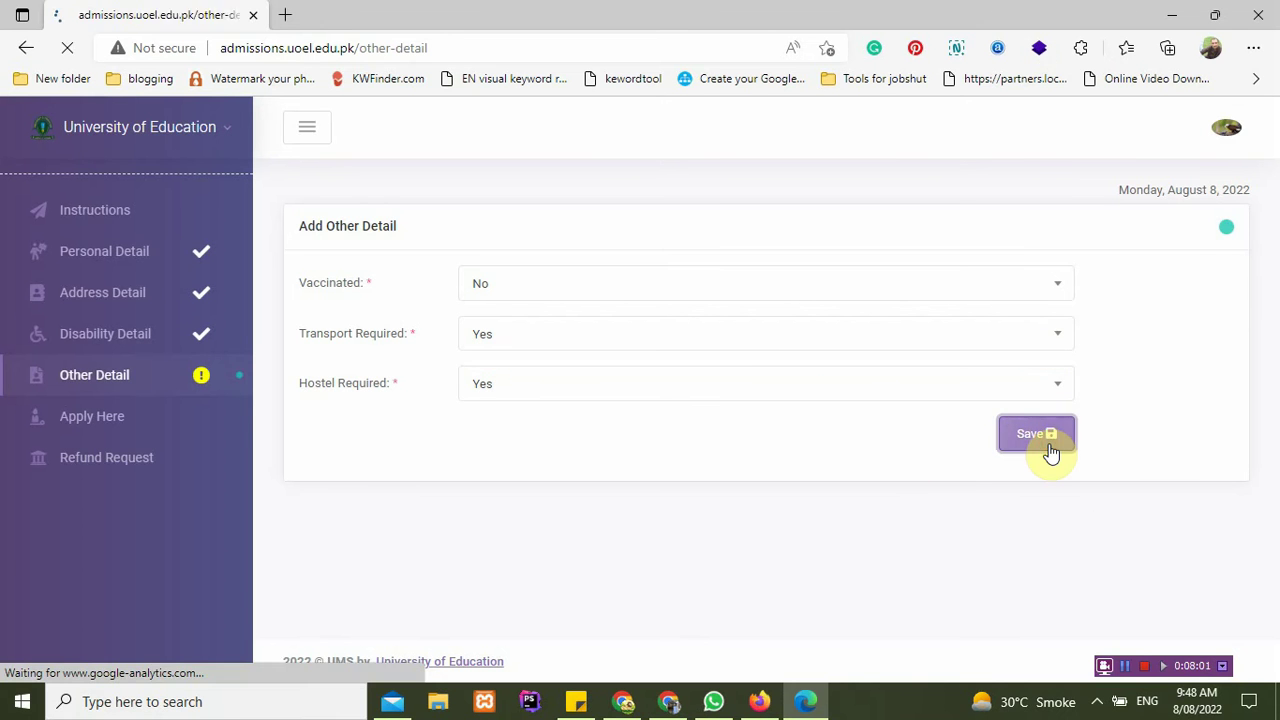
left_click(123, 435)
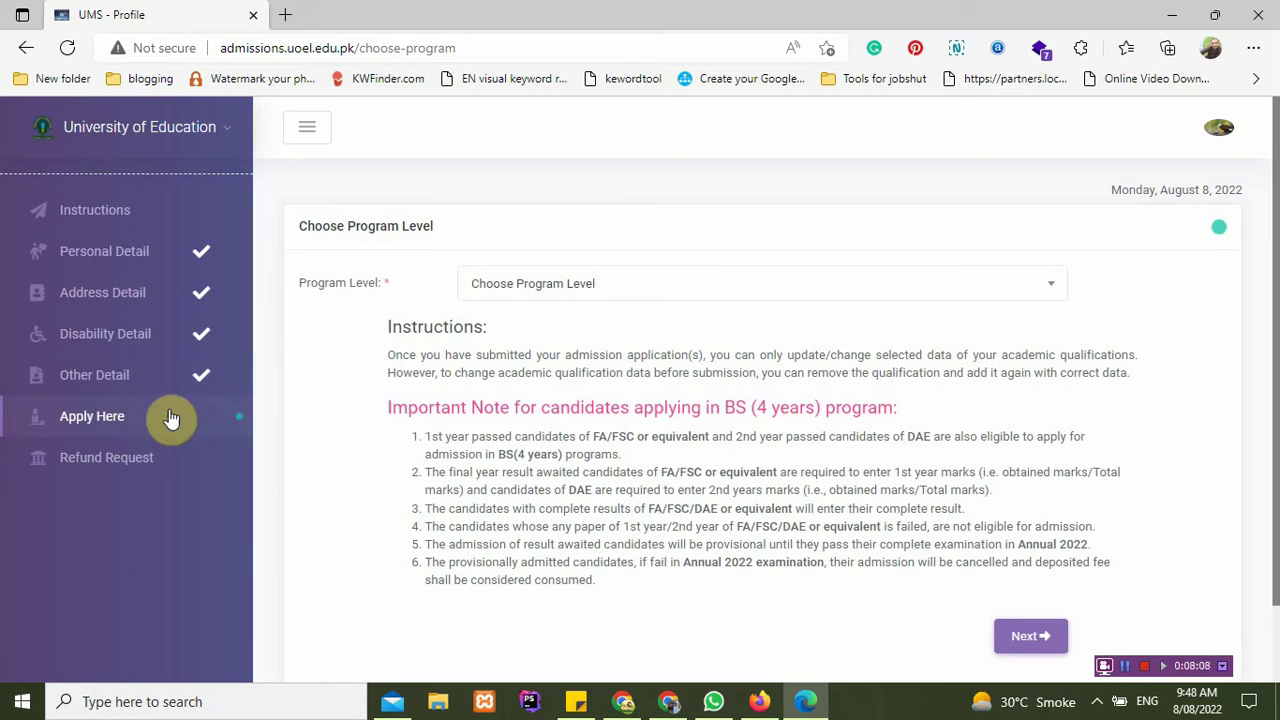
Step: Choose Bachelors (4 years) (BS) as the program level and continue to Academic Detail
left_click(584, 285)
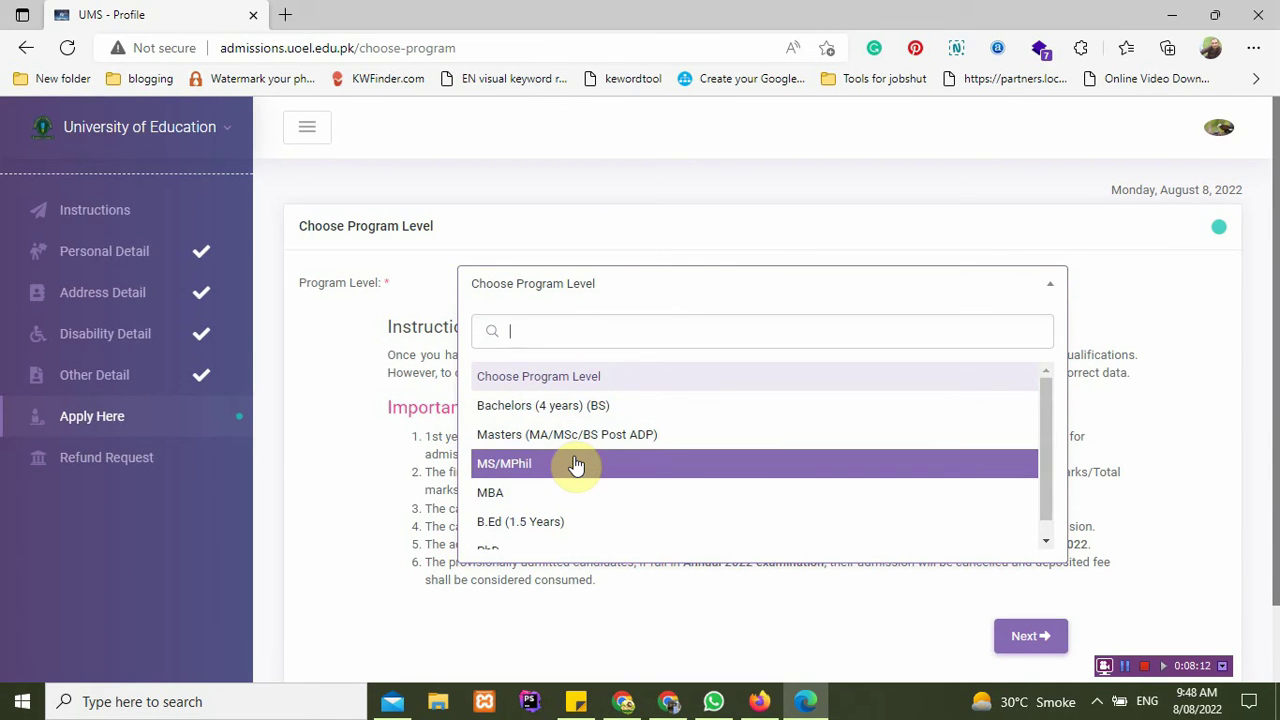
scroll(576, 465, "down", 1)
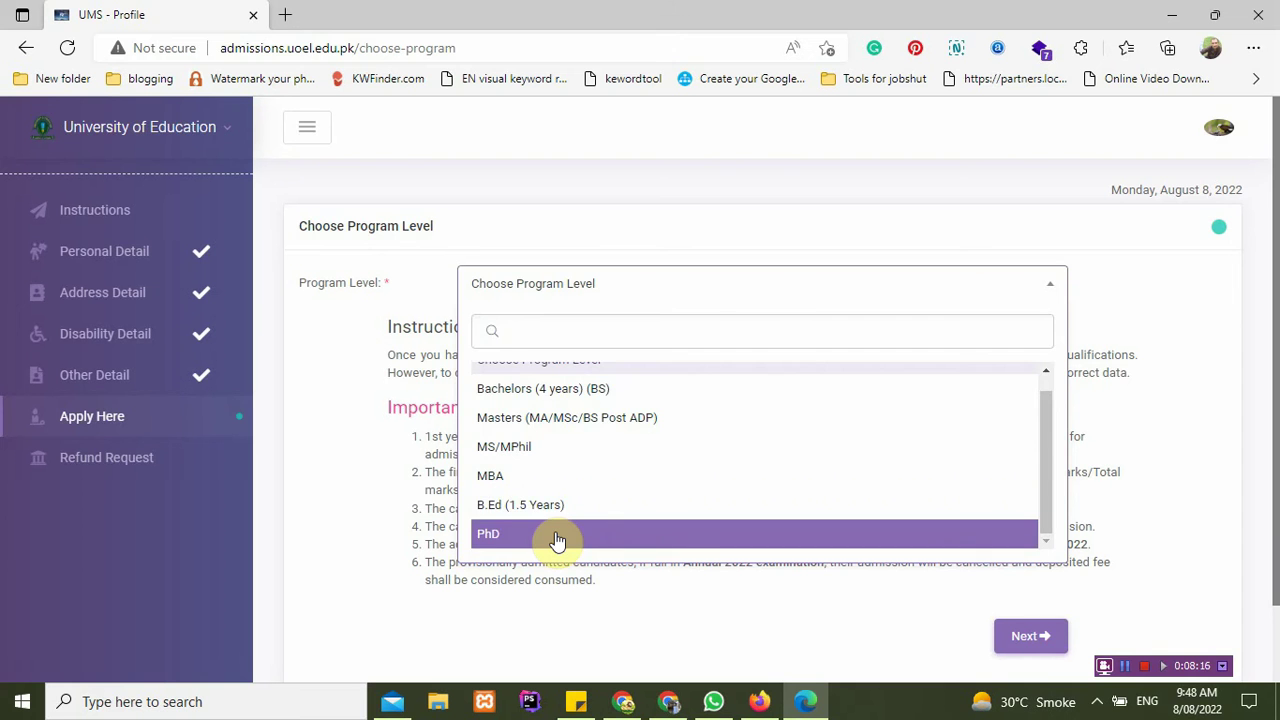
left_click(597, 395)
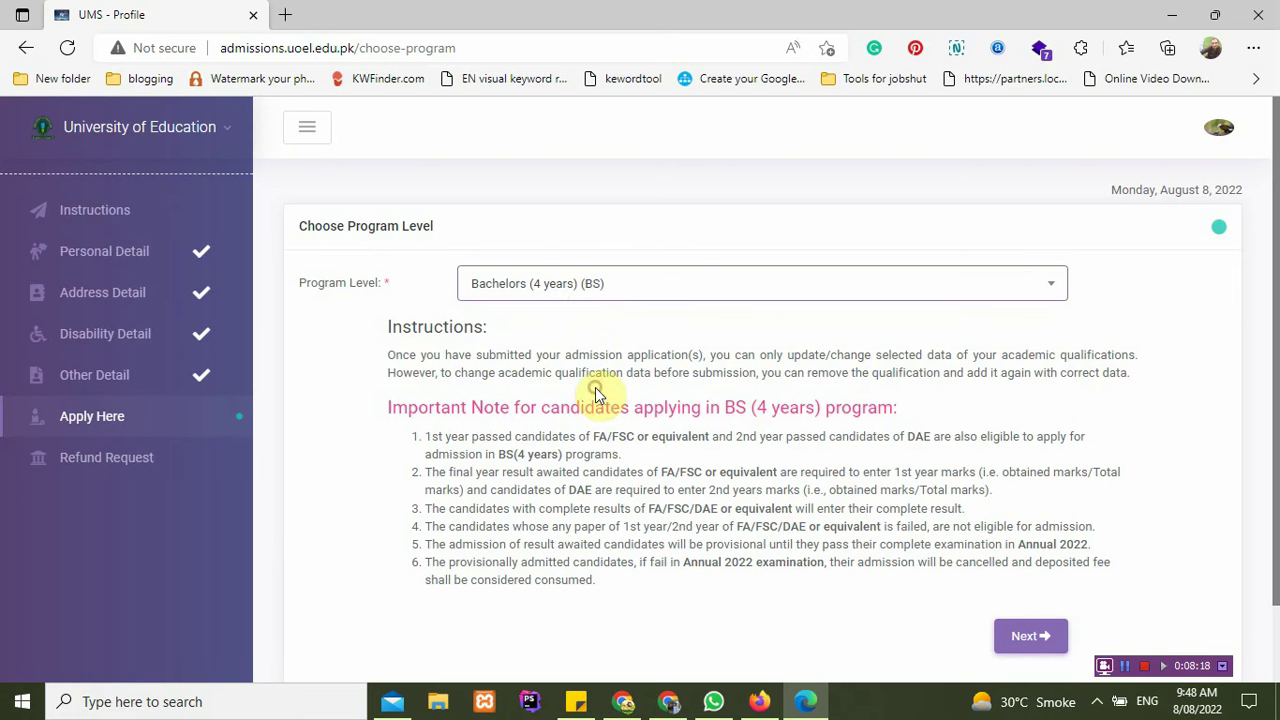
left_click(1036, 634)
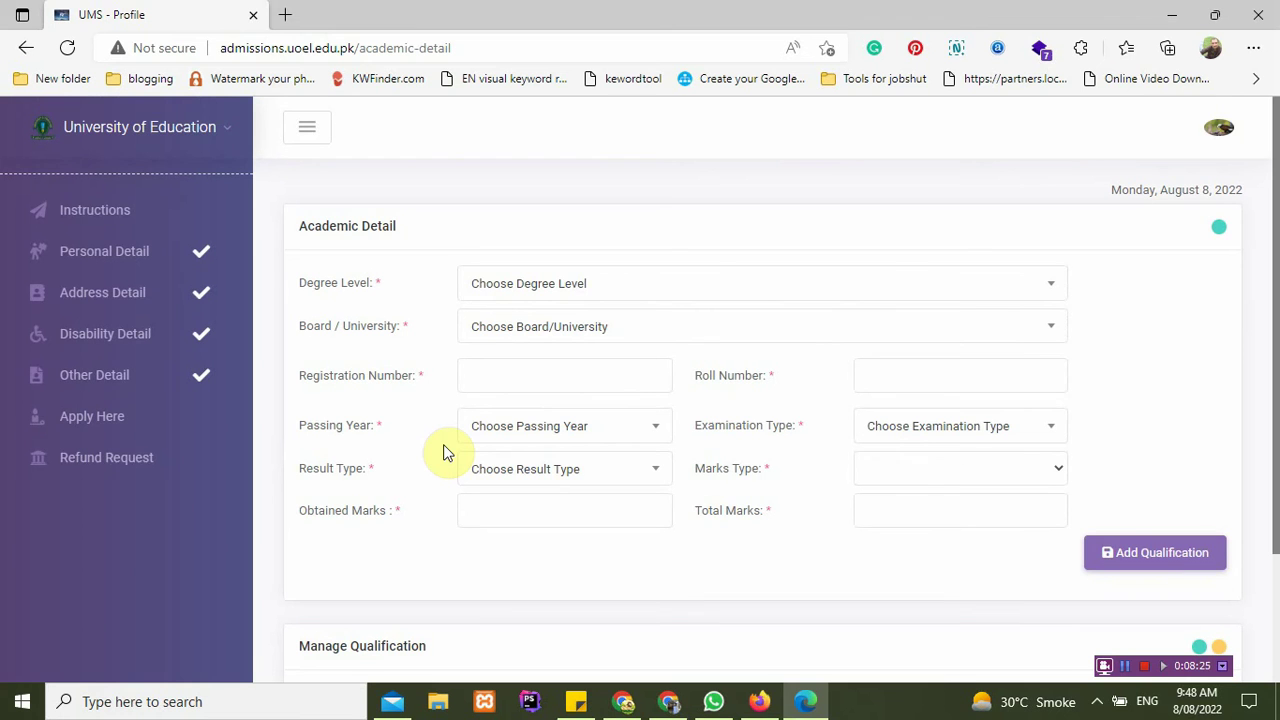
Step: Enter degree level SSC, title Matric Arts, Federal Board Islamabad, plus registration and roll numbers
left_click(557, 290)
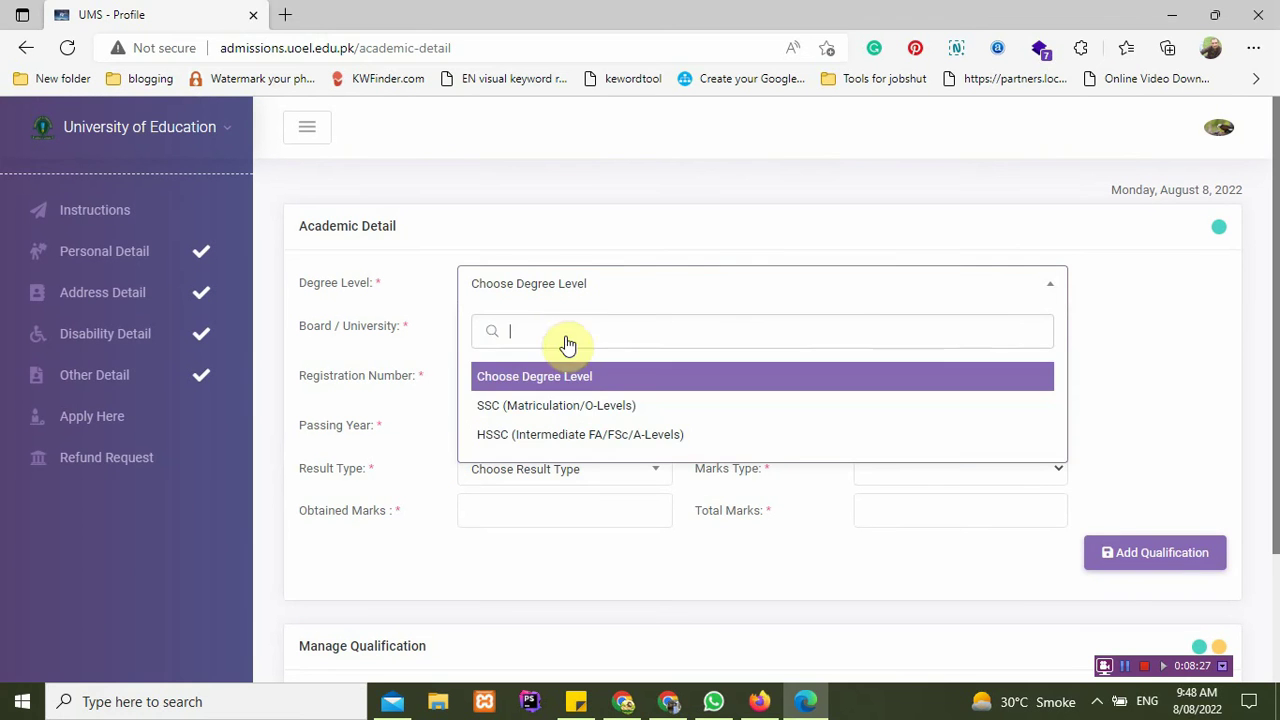
left_click(565, 408)
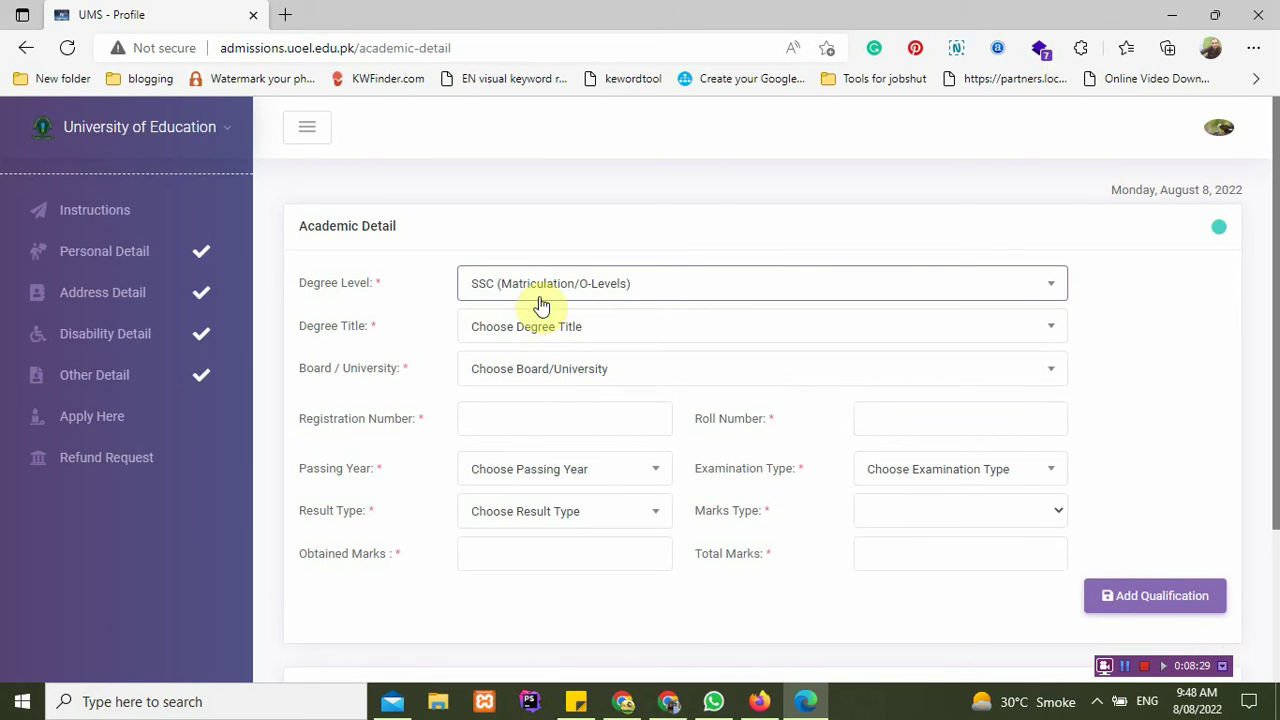
left_click(569, 334)
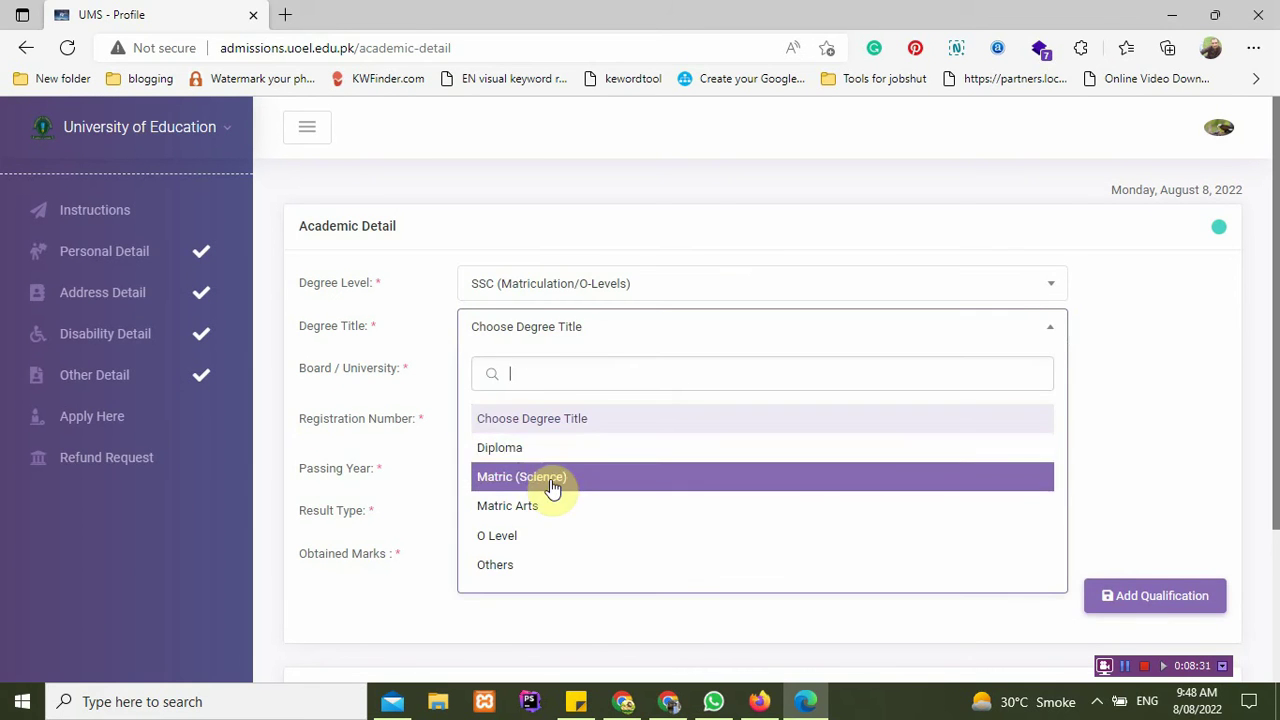
left_click(552, 510)
left_click(556, 372)
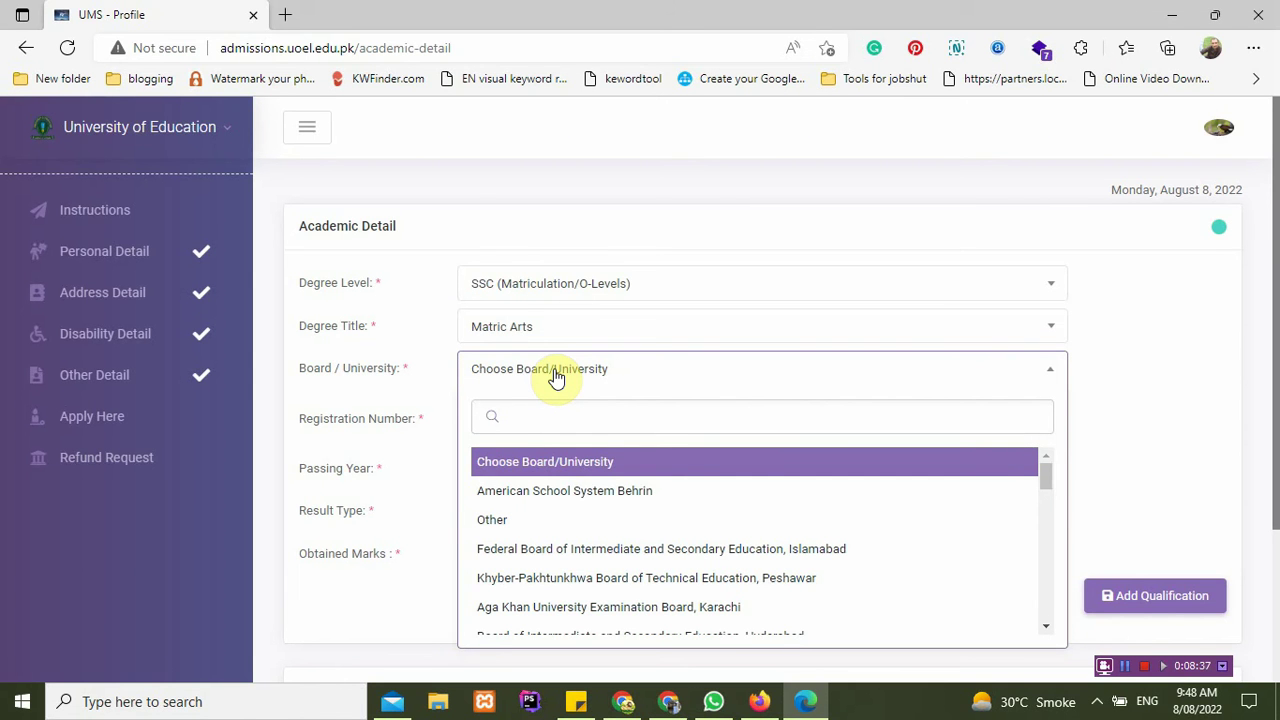
type("bo")
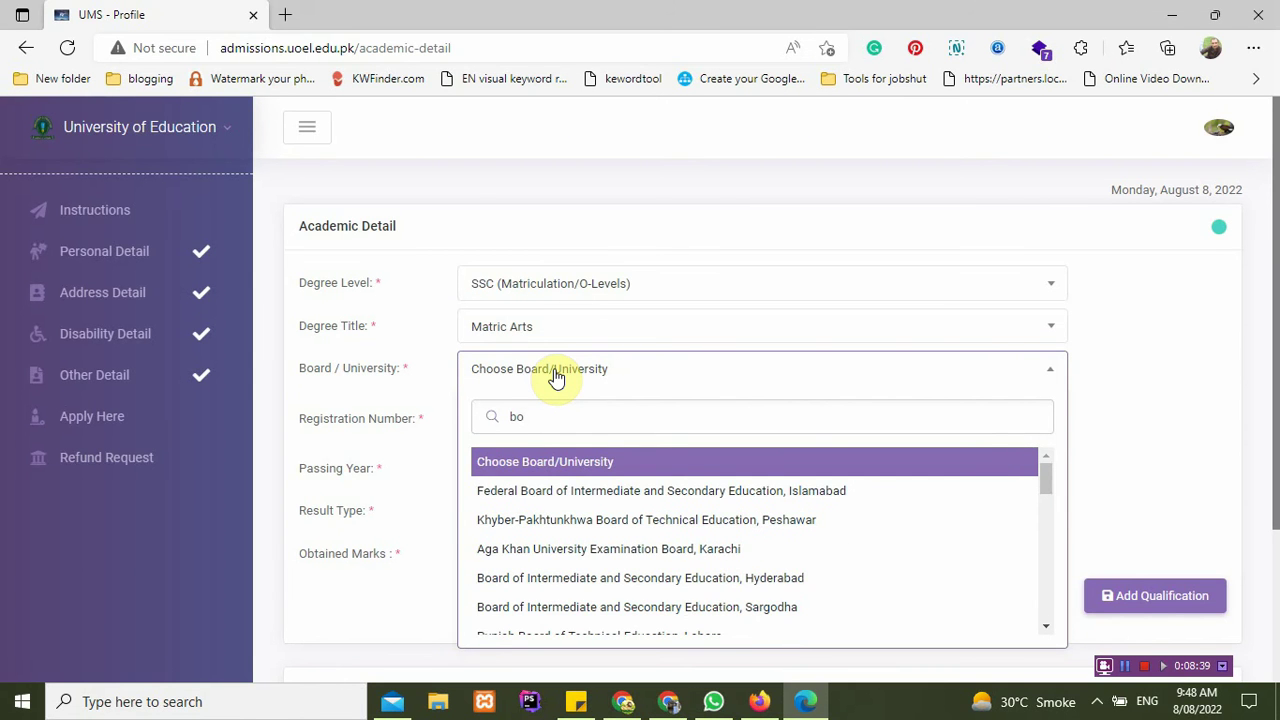
type("ard")
key("Return")
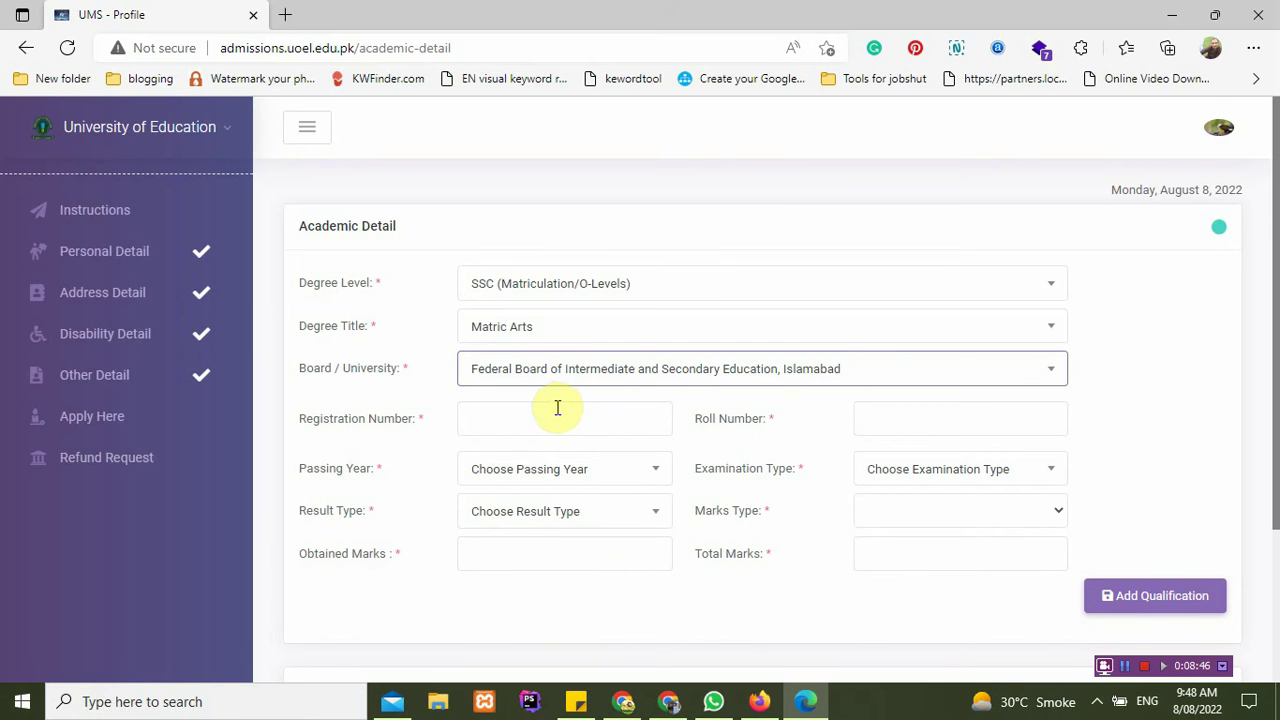
left_click(544, 416)
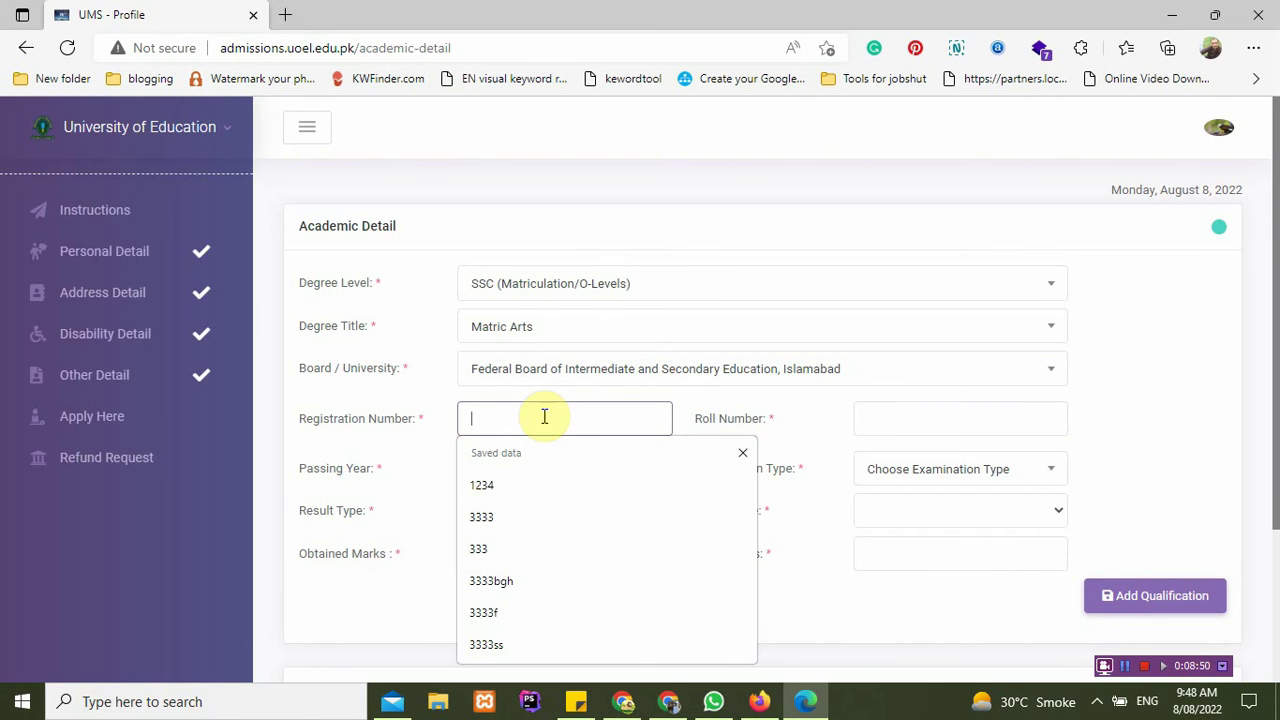
type("12345678")
left_click(923, 414)
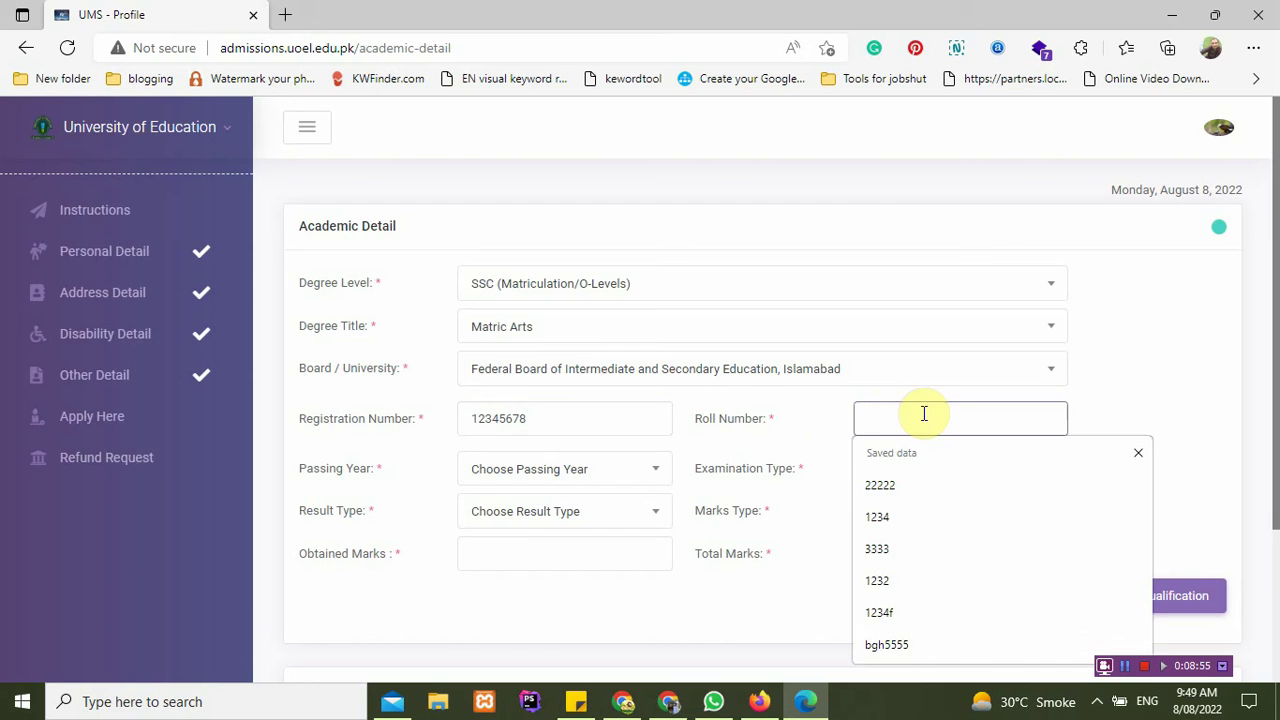
type("12345")
left_click(568, 470)
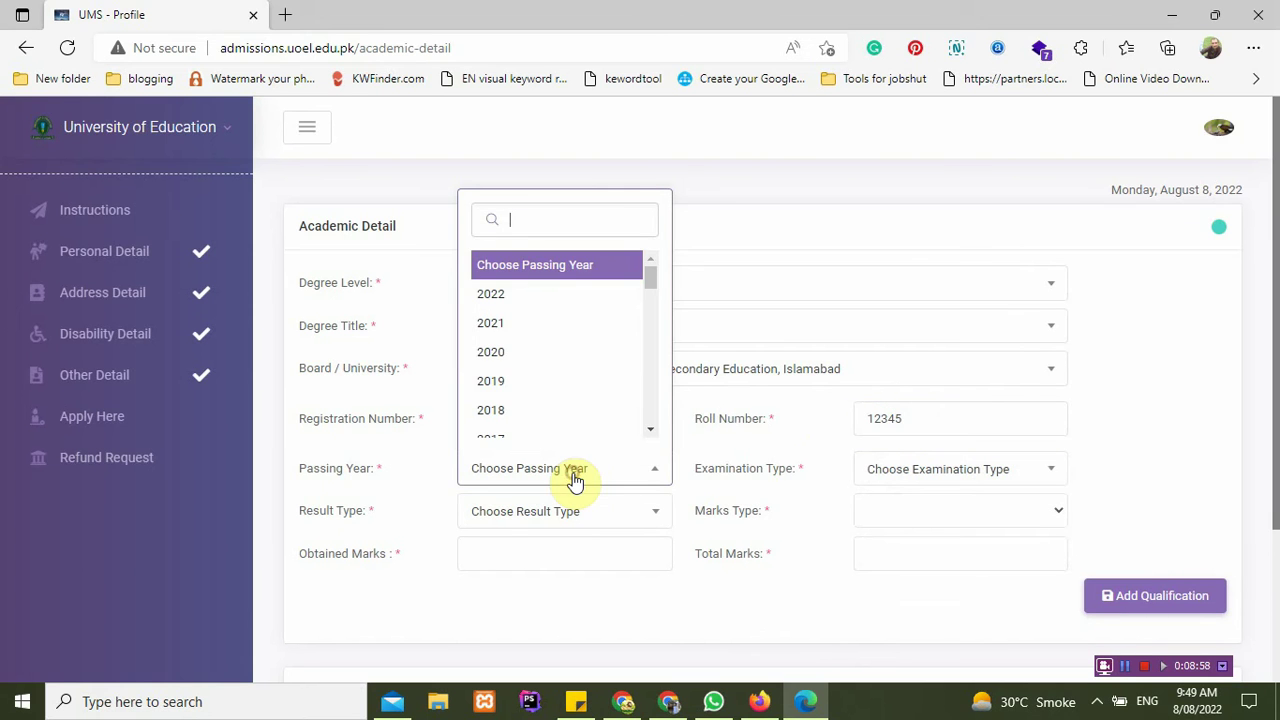
Step: Set passing year 2019, result type Regular, and settle examination type on Annual after trying Semester
left_click(563, 384)
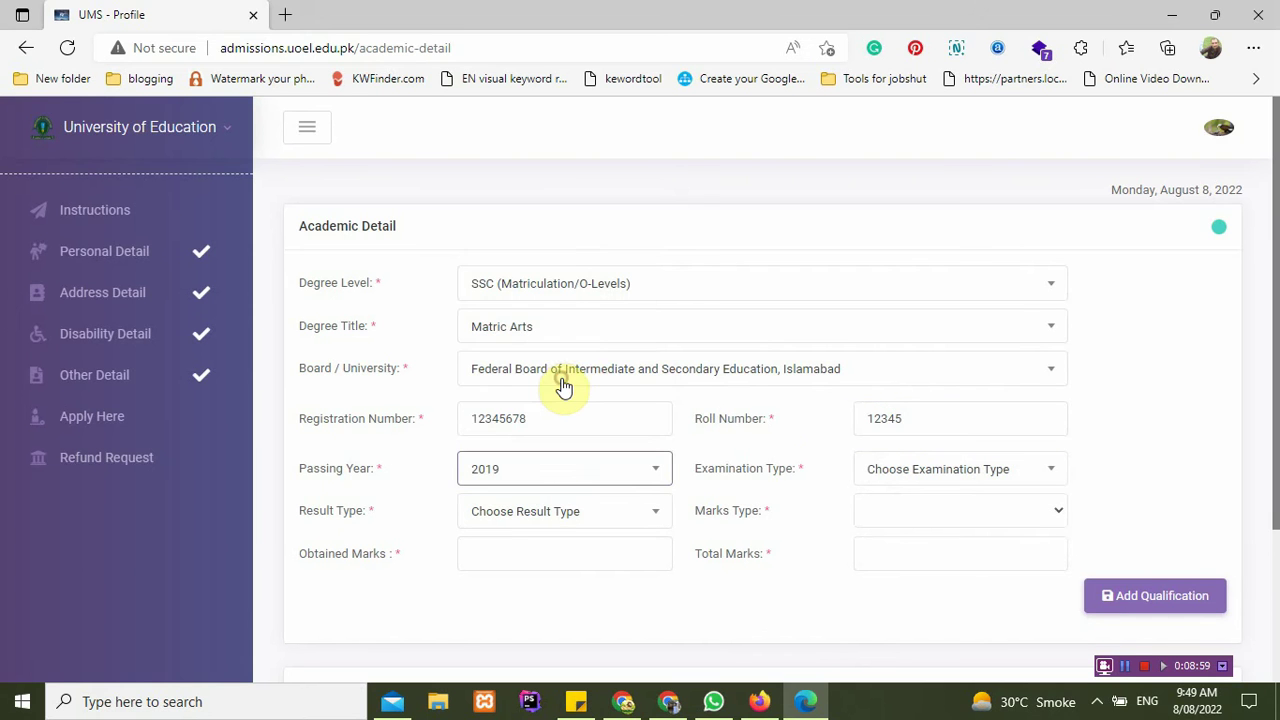
left_click(974, 478)
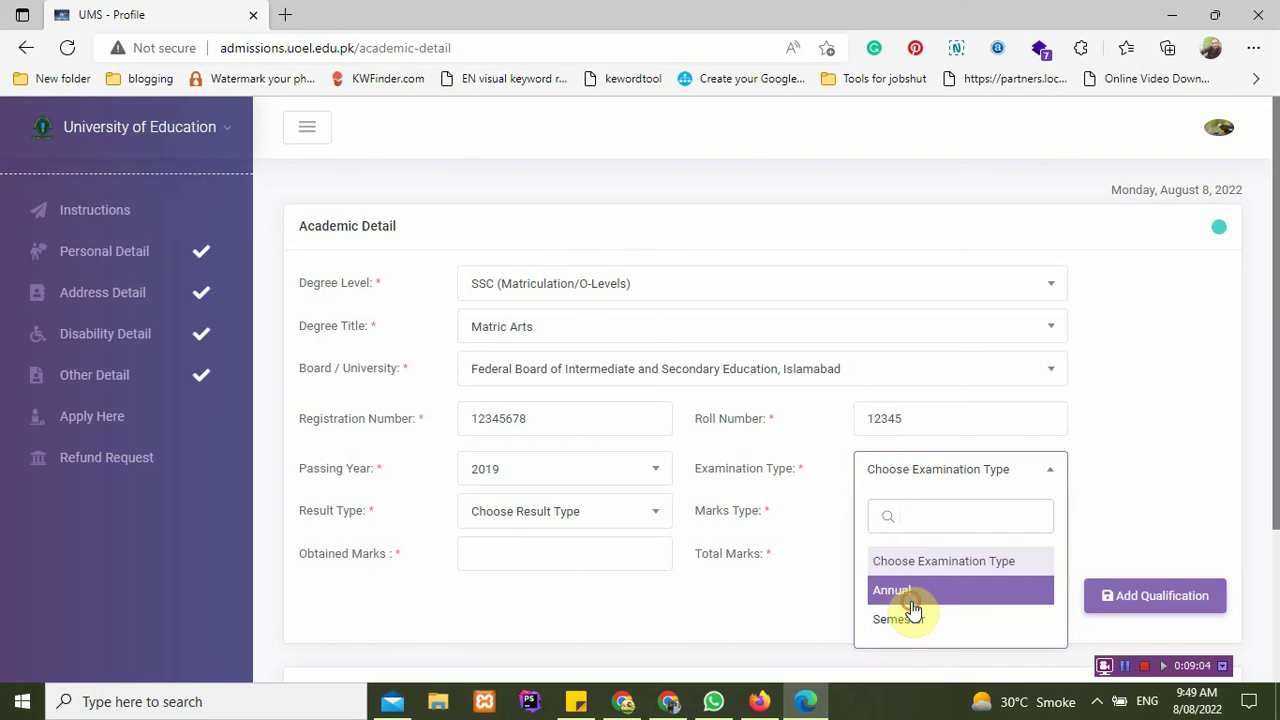
left_click(910, 592)
left_click(933, 465)
left_click(928, 617)
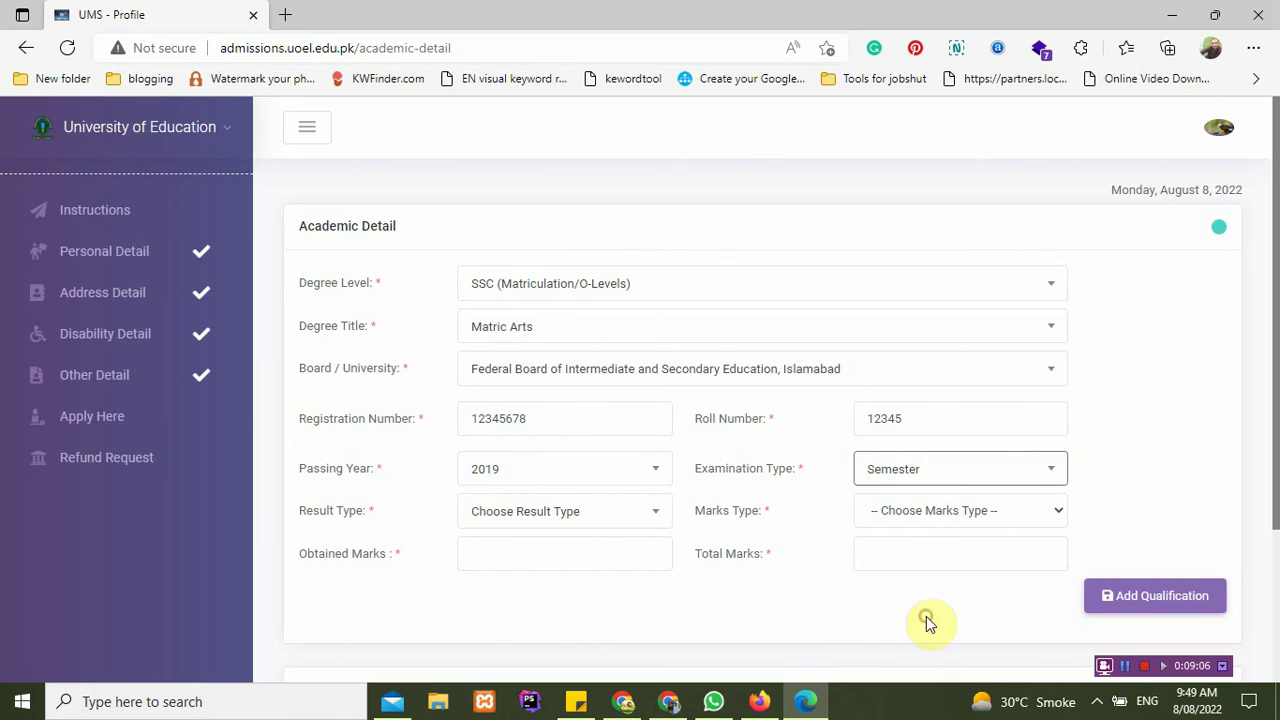
left_click(927, 481)
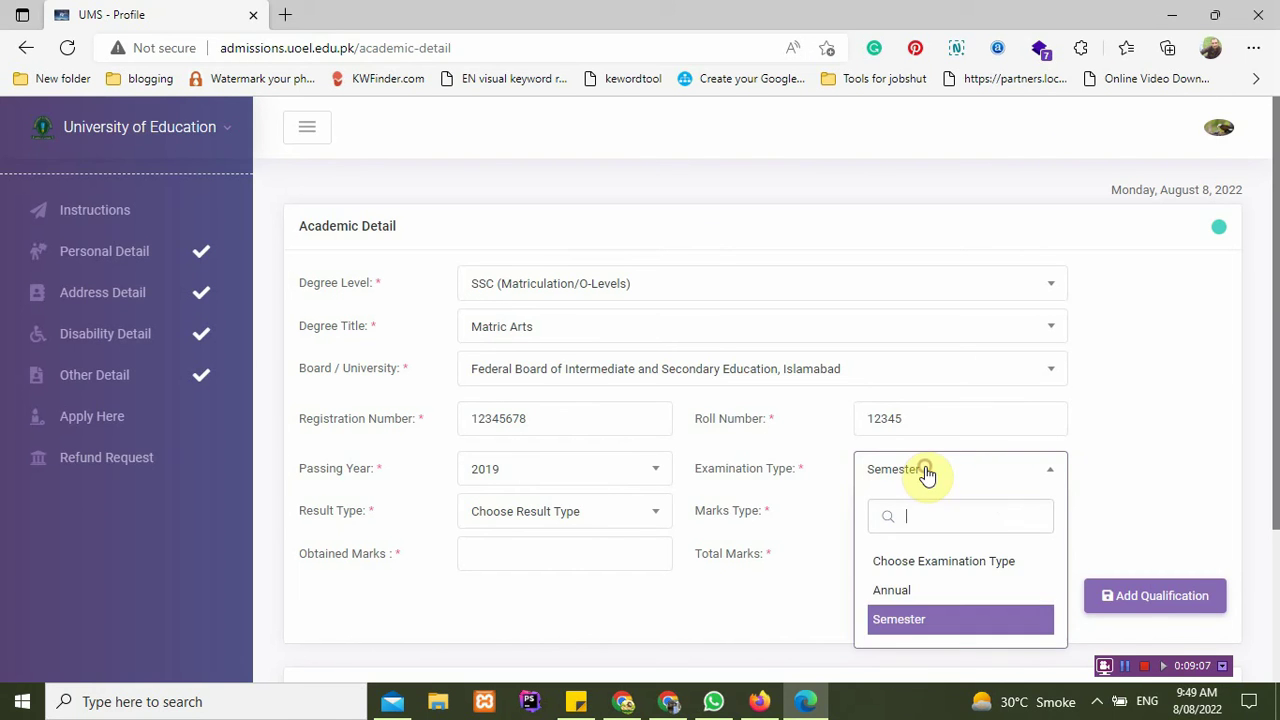
left_click(913, 591)
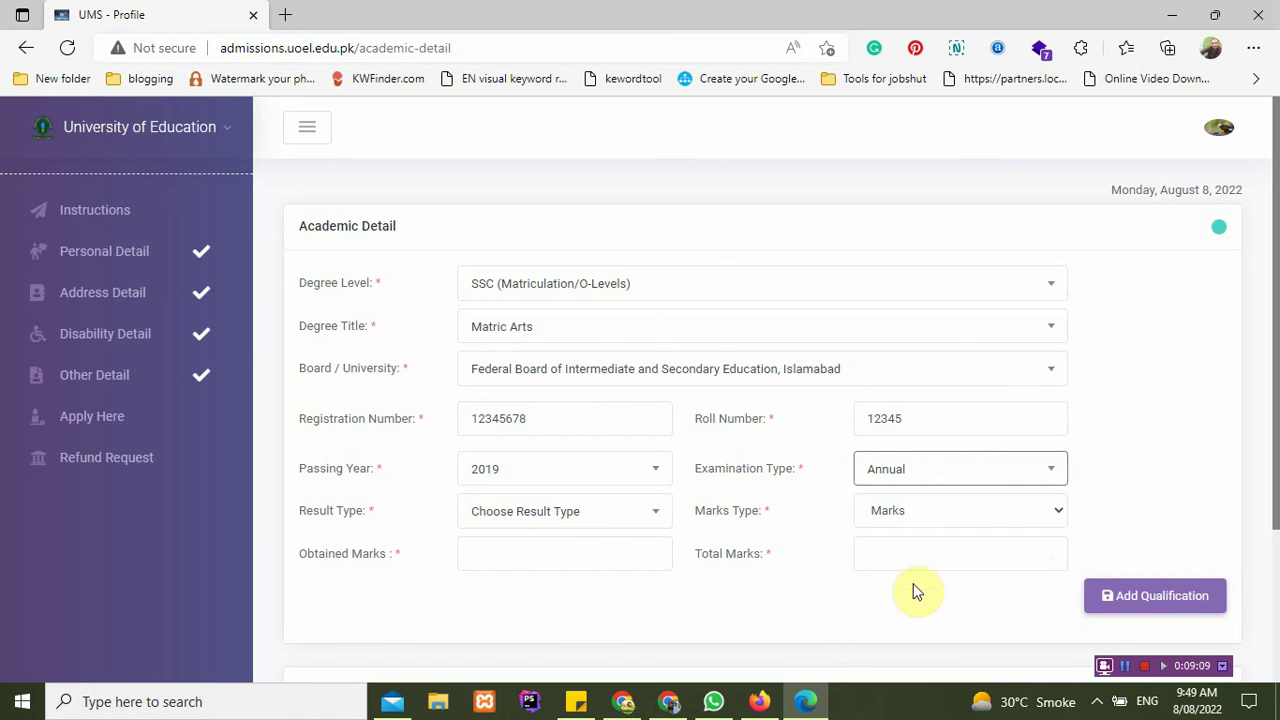
left_click(581, 522)
left_click(553, 443)
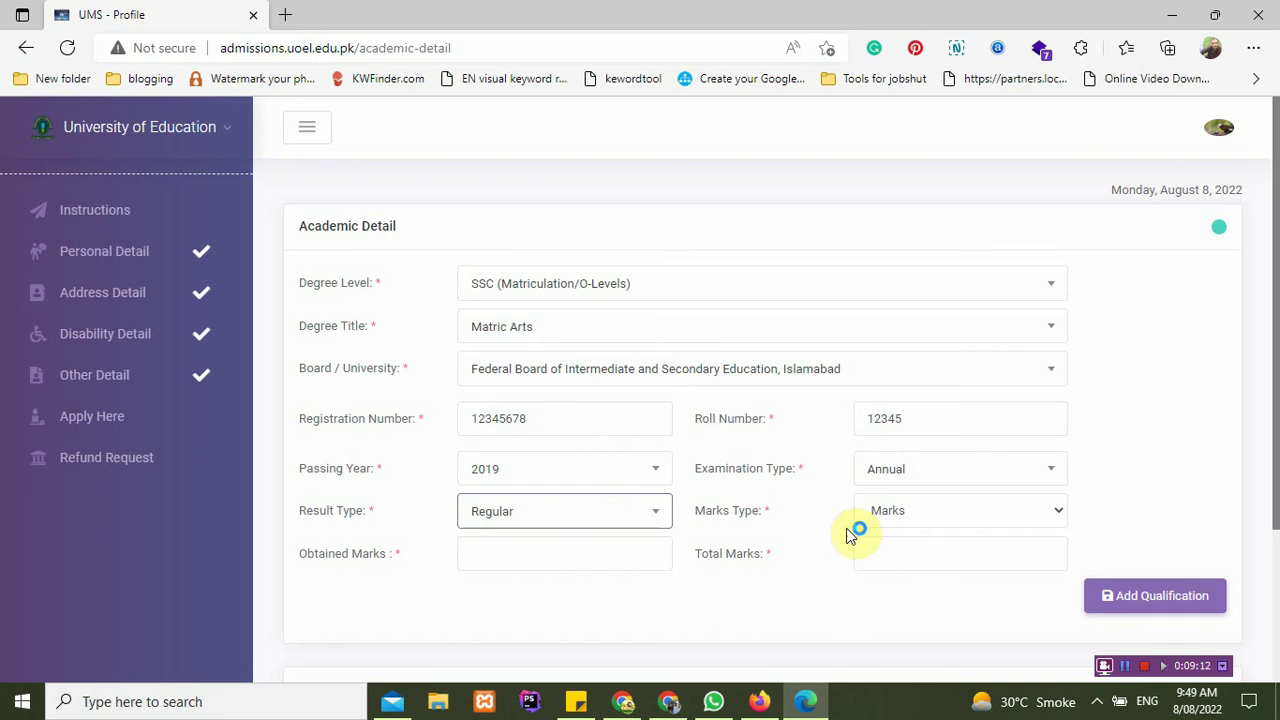
left_click(899, 530)
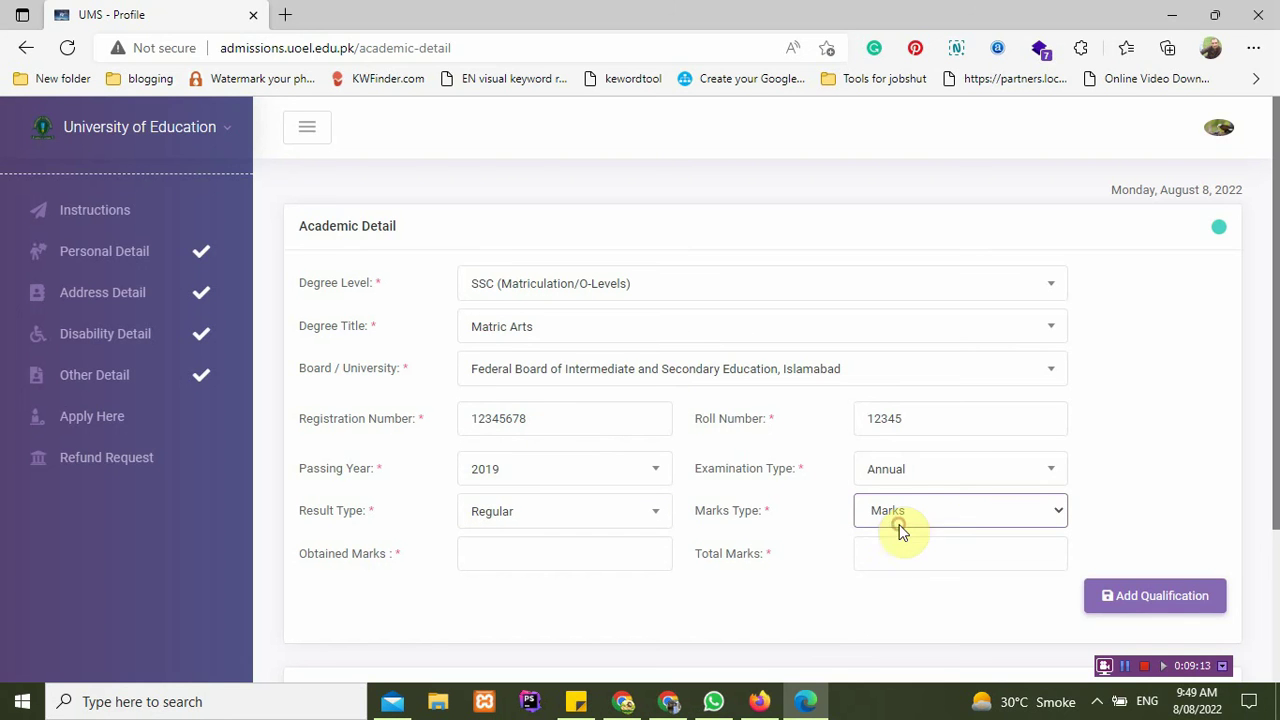
left_click(923, 478)
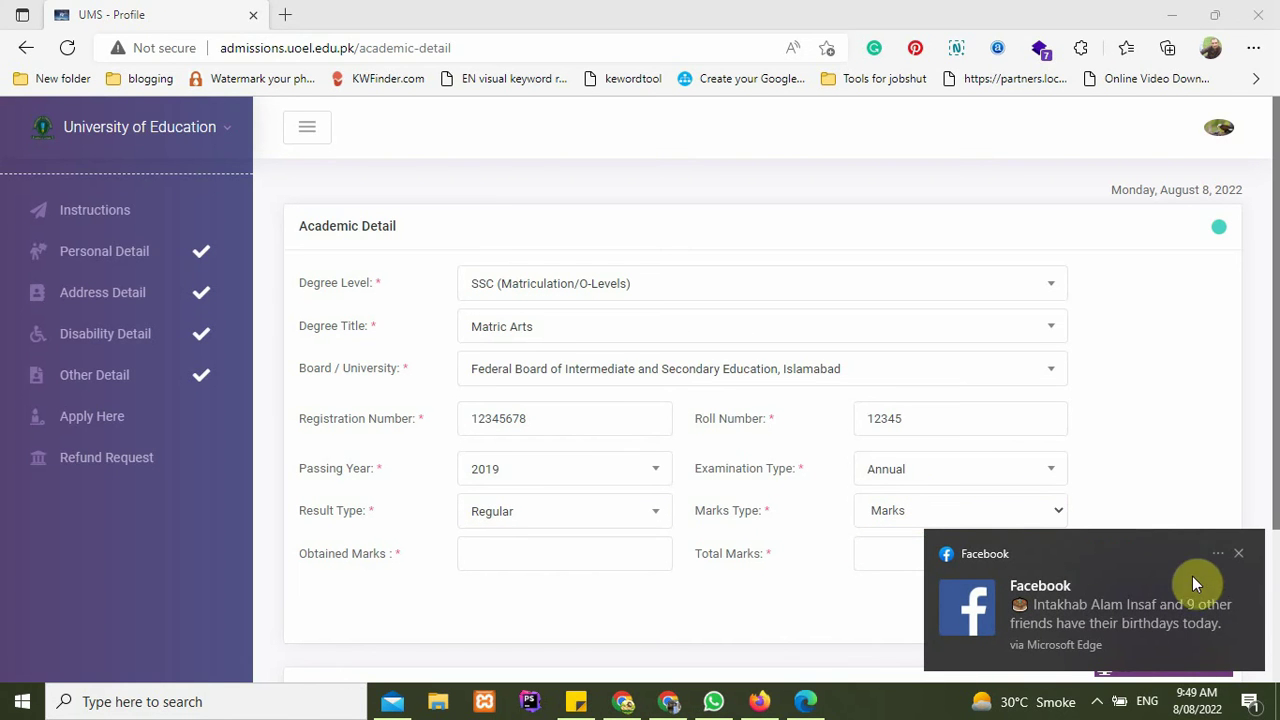
left_click(1237, 560)
left_click(946, 478)
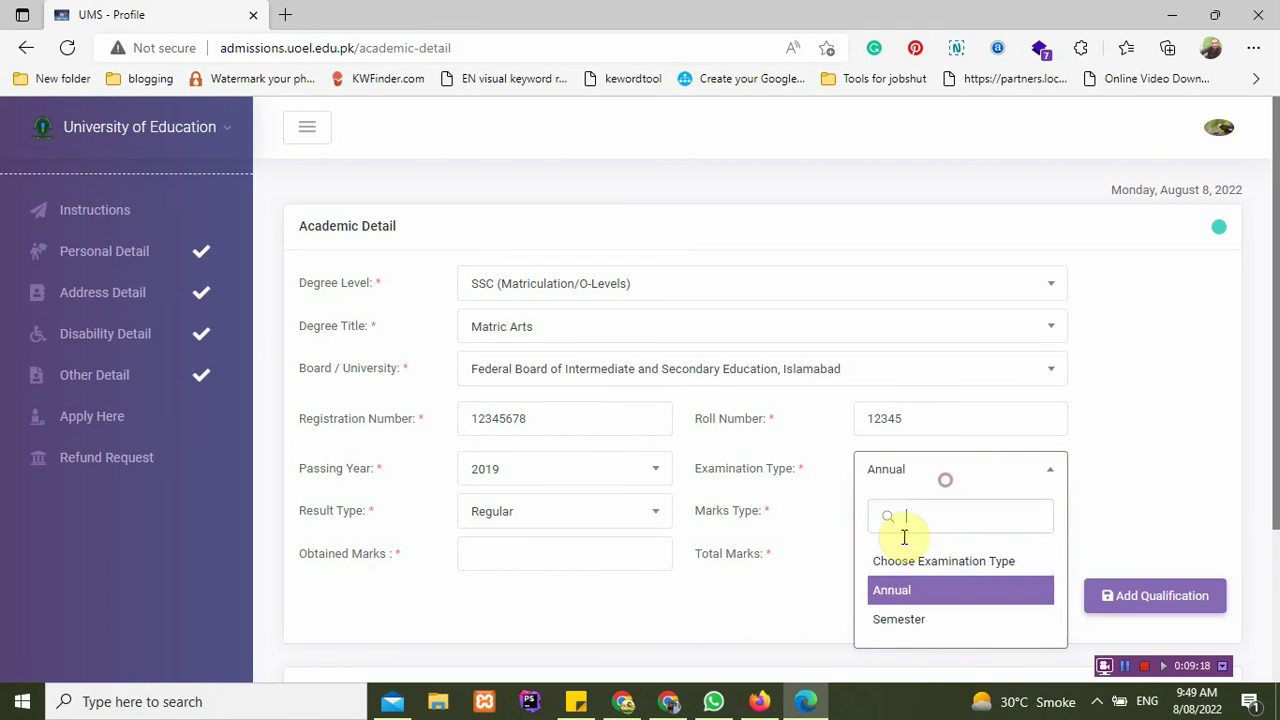
left_click(903, 620)
left_click(928, 512)
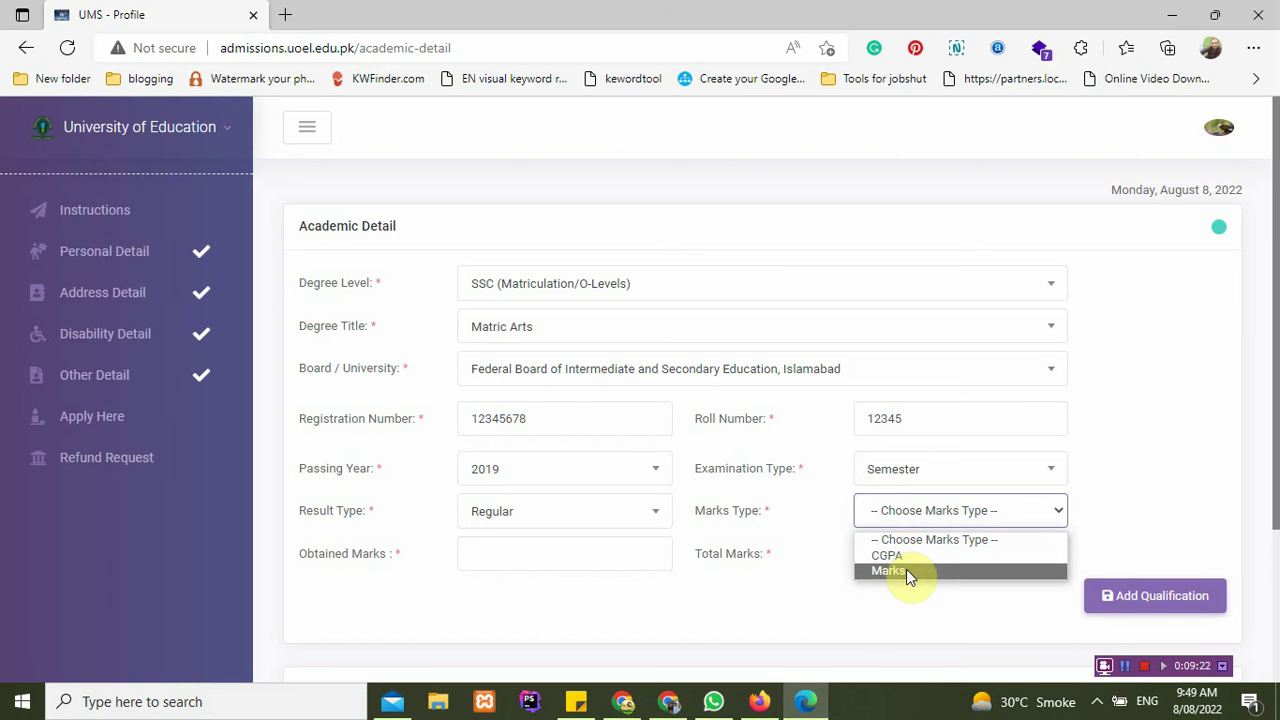
left_click(910, 478)
left_click(906, 590)
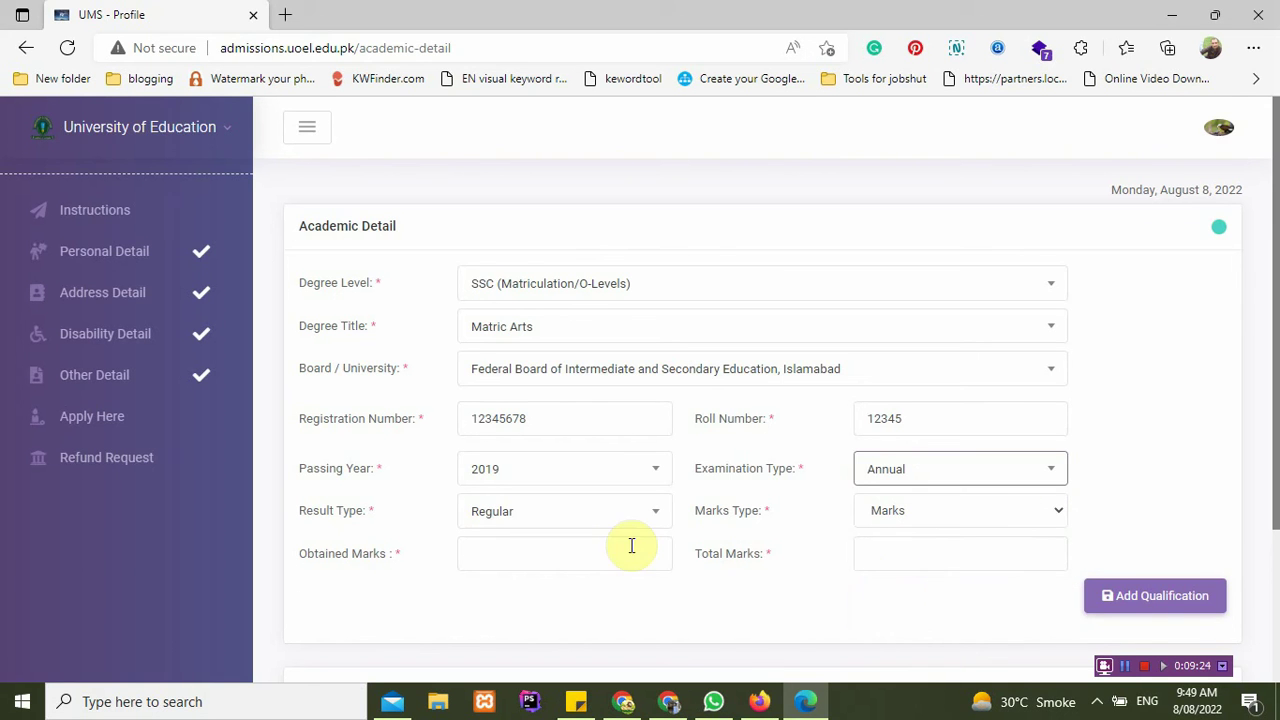
Step: Enter 449 obtained of 850 total marks and add the qualification
left_click(520, 548)
type("449")
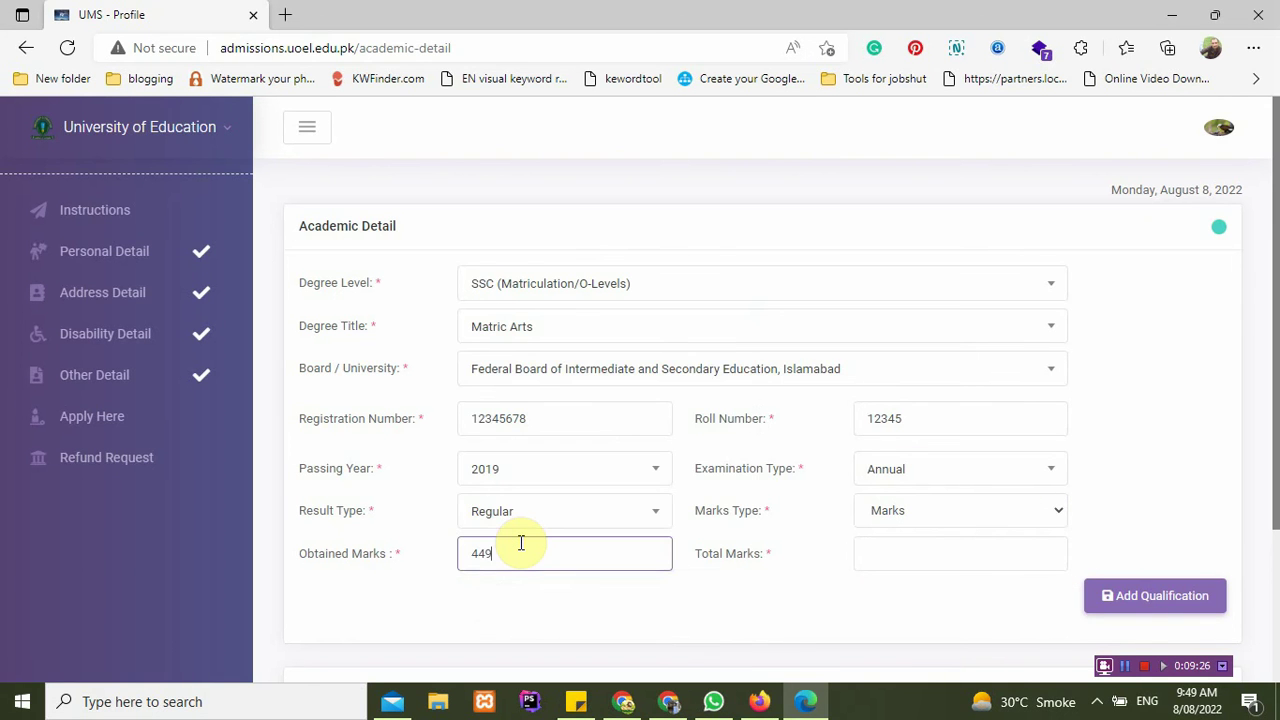
key("Tab")
type("850")
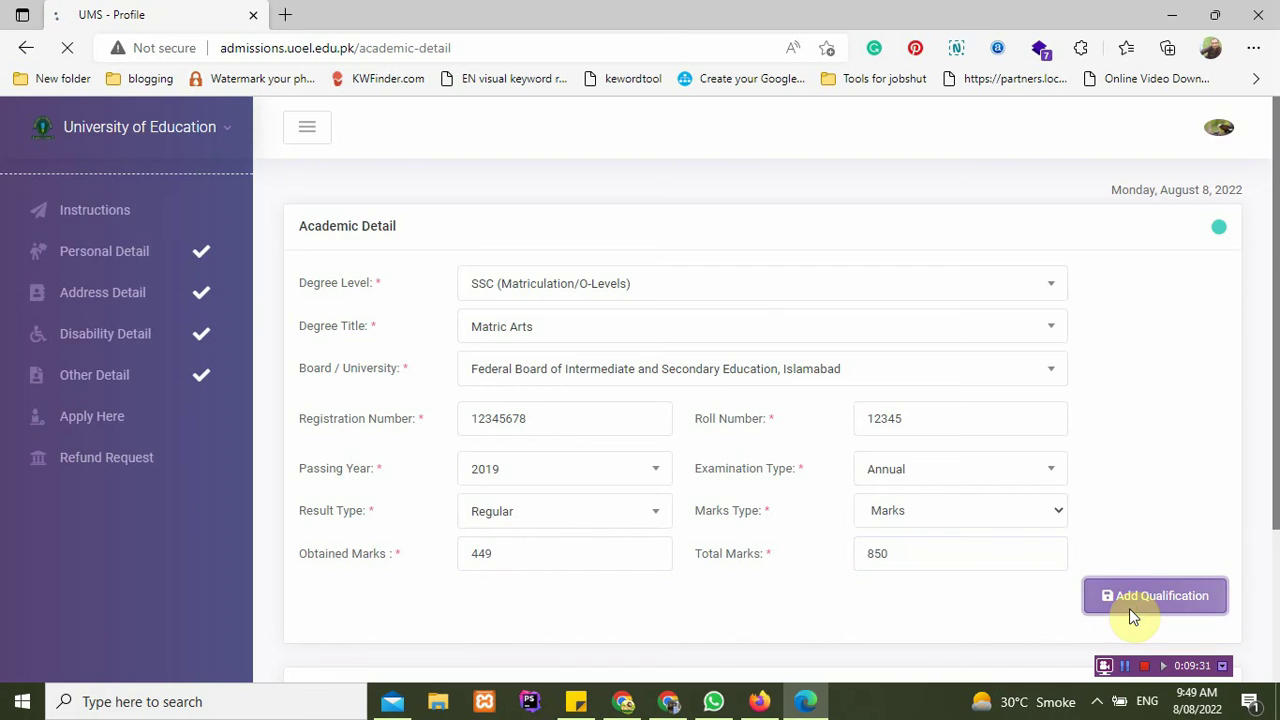
left_click(1129, 608)
Step: Check that the Matric Arts row shows 449 of 850 marks and merit 15.85
scroll(775, 490, "down", 4)
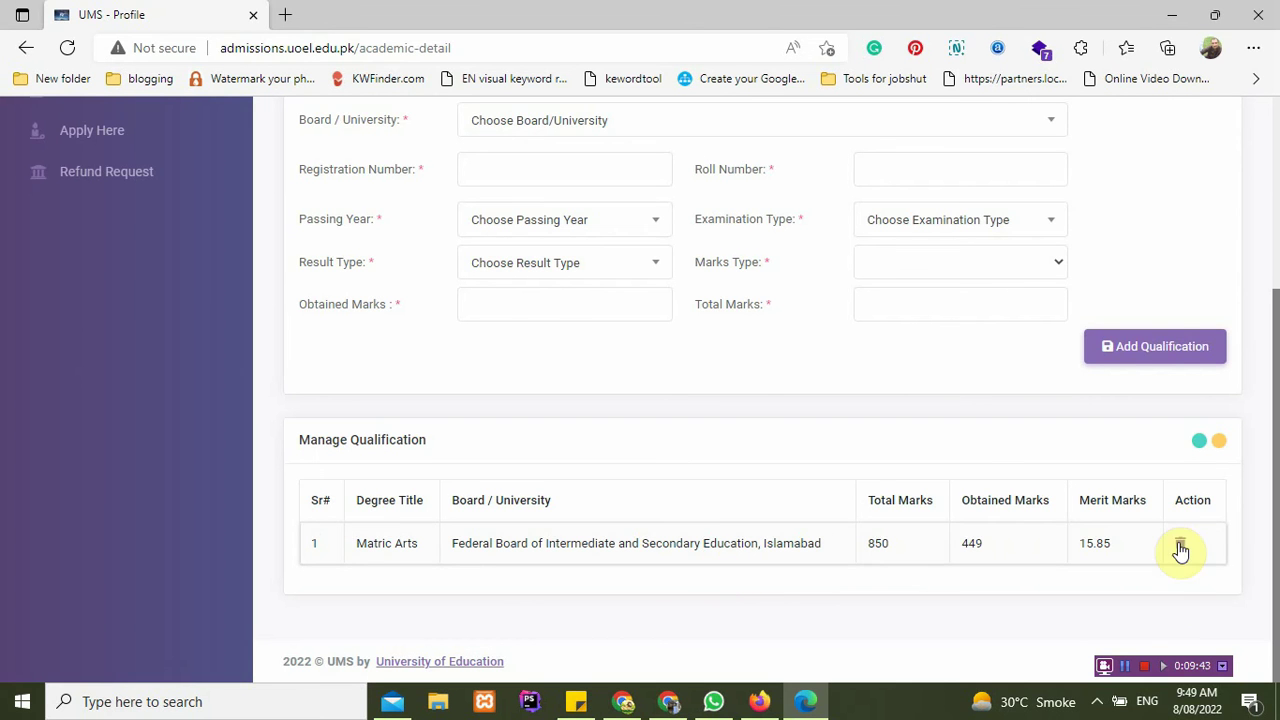
scroll(760, 418, "up", 1)
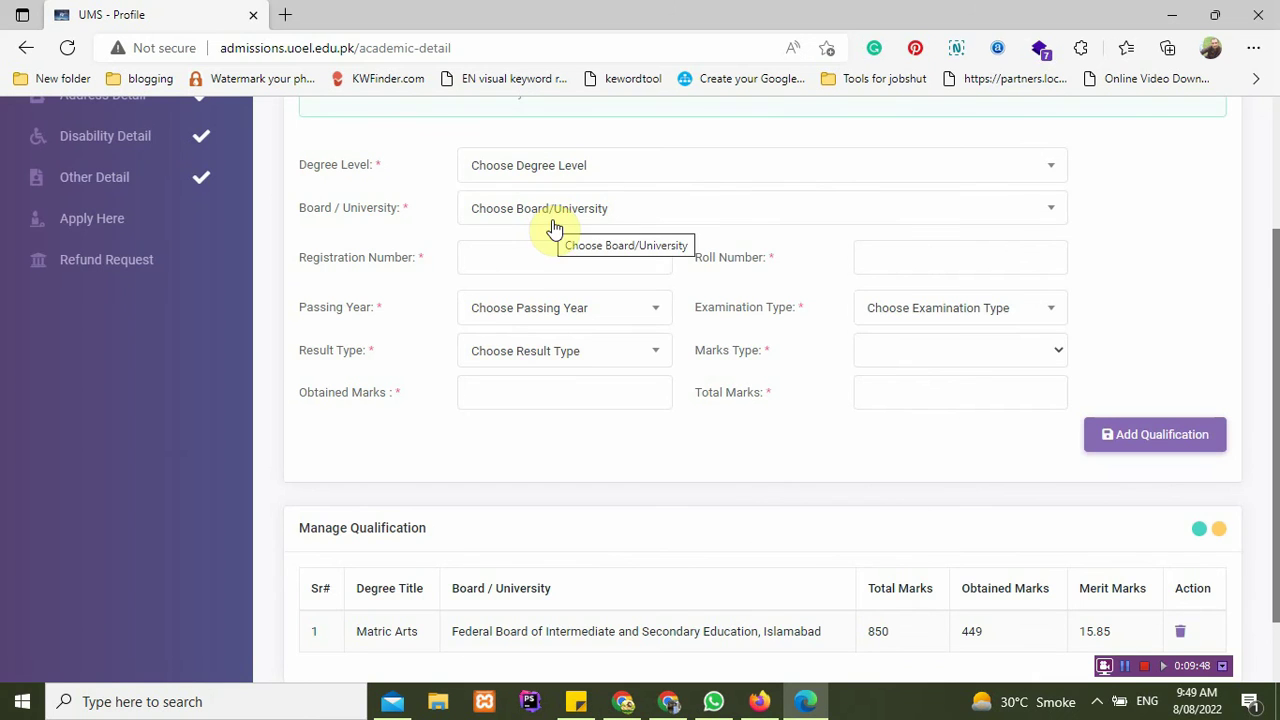
scroll(576, 338, "down", 1)
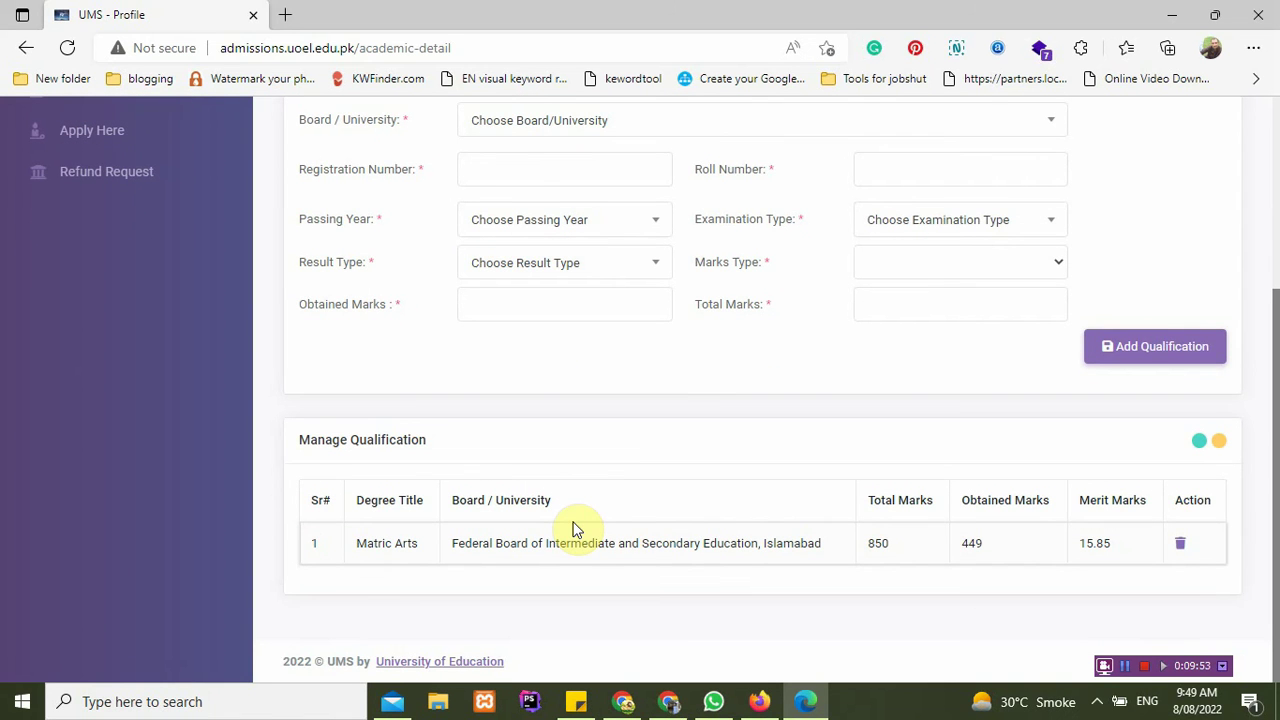
scroll(576, 528, "up", 1)
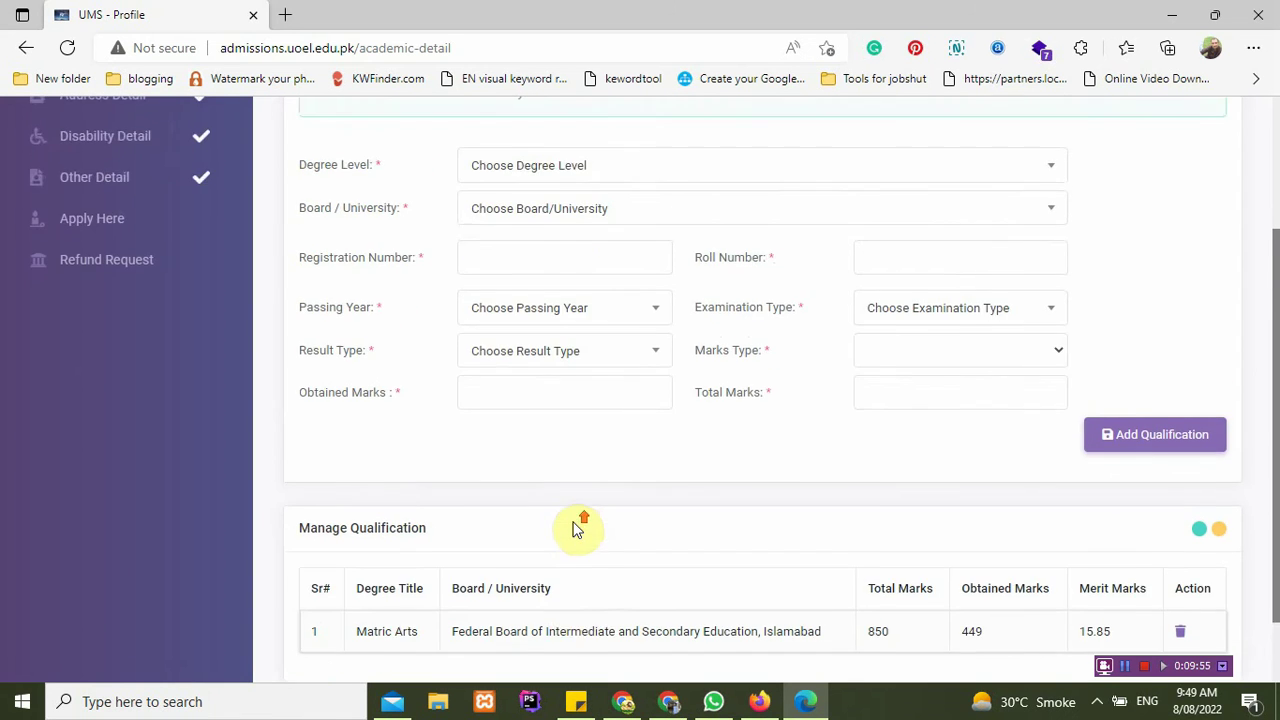
scroll(578, 528, "down", 1)
scroll(596, 200, "up", 2)
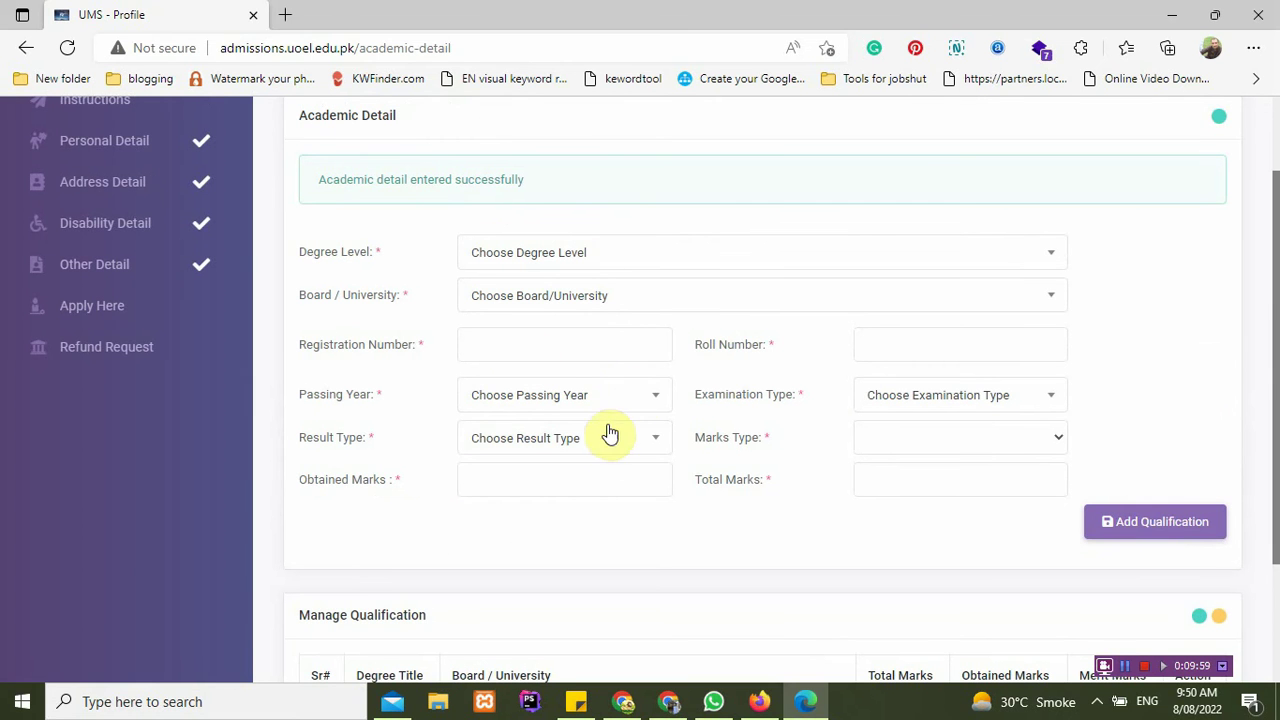
scroll(589, 449, "down", 1)
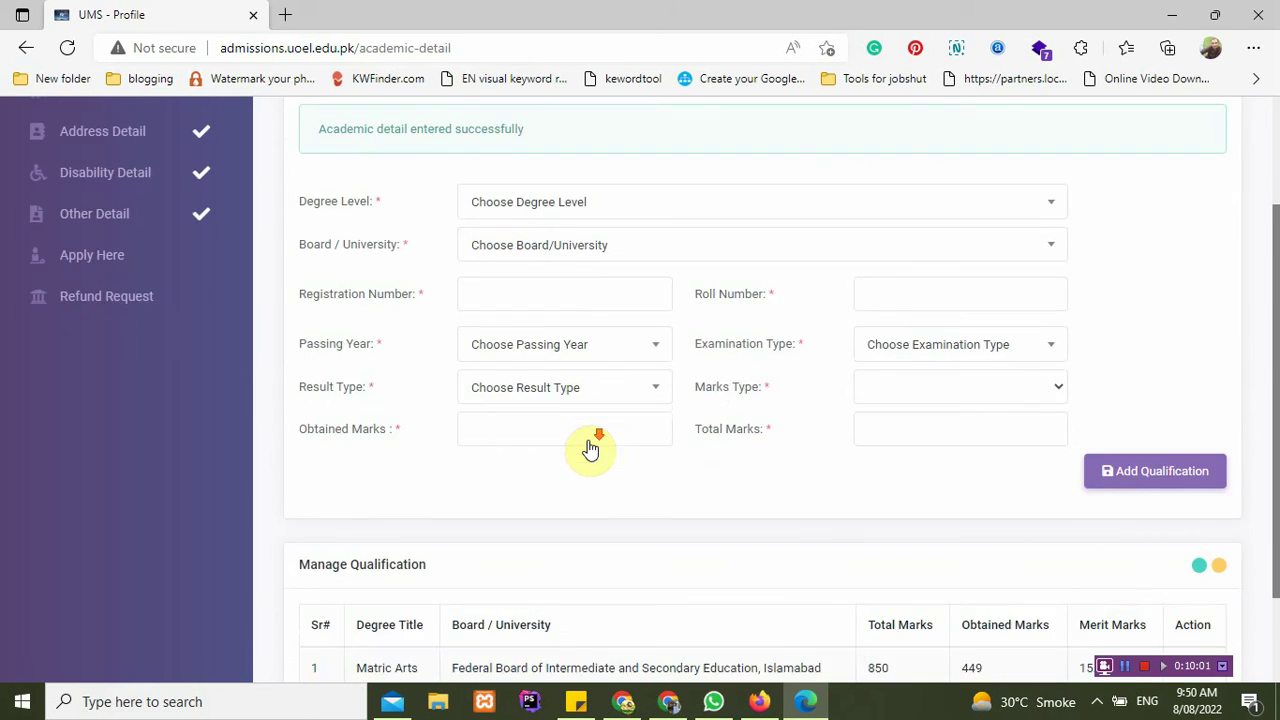
scroll(589, 449, "up", 1)
left_click(593, 260)
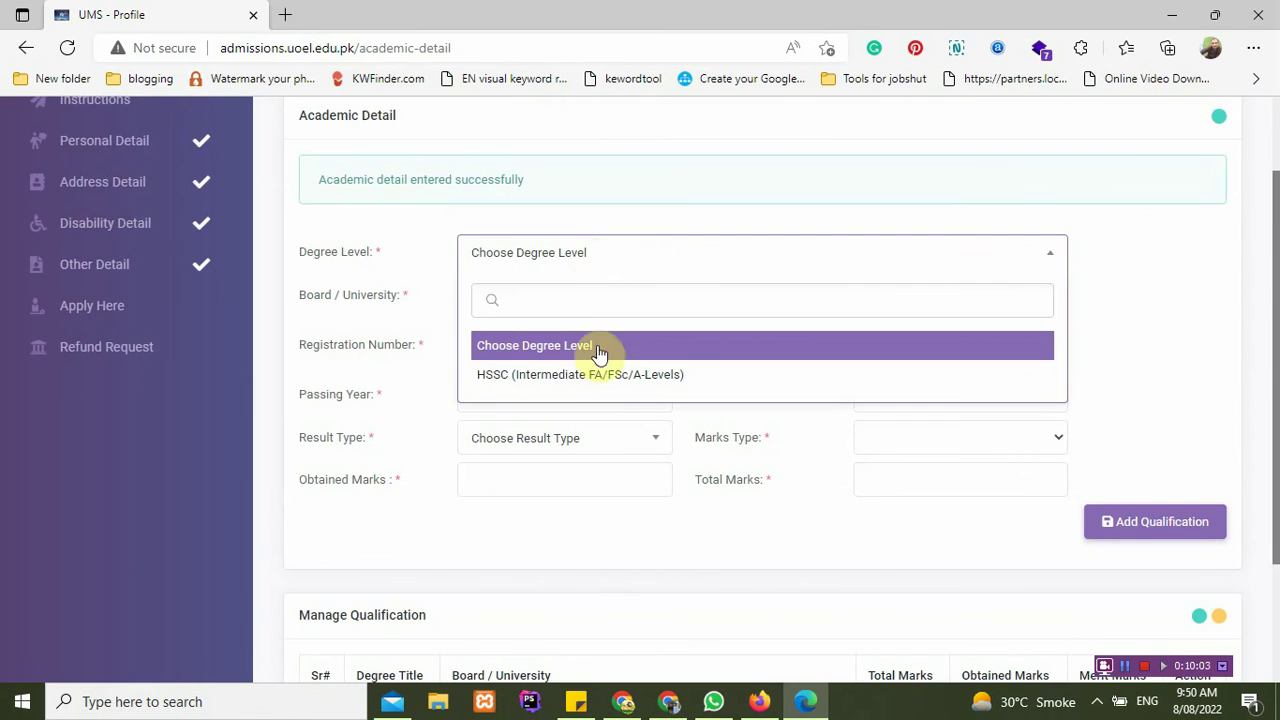
Step: Choose HSSC as the degree level with result status Result complete
left_click(605, 378)
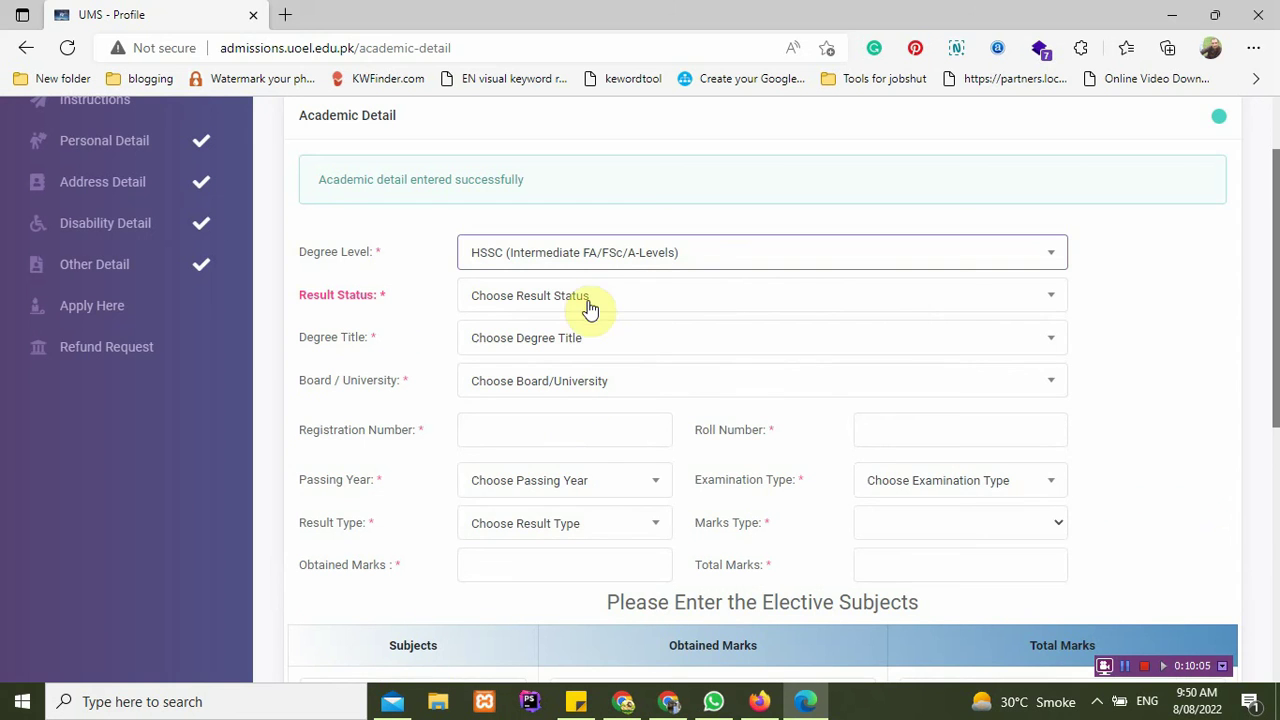
left_click_drag(386, 295, 330, 295)
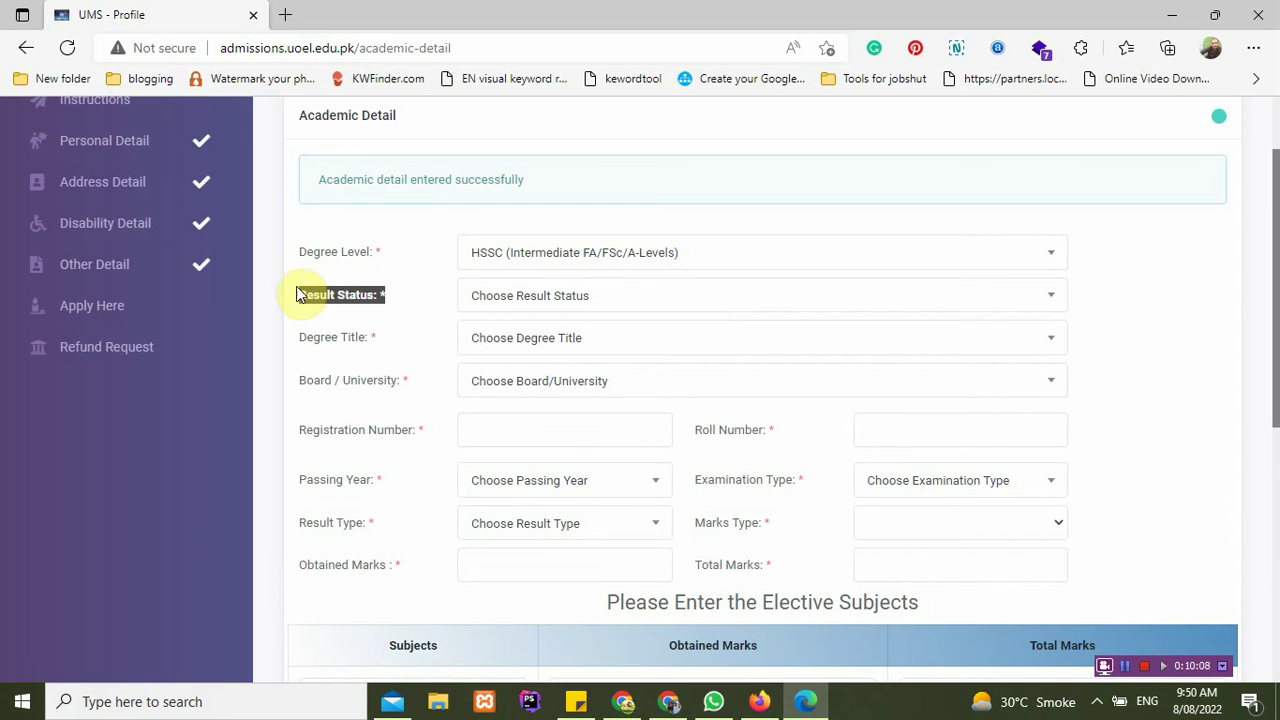
left_click(315, 294)
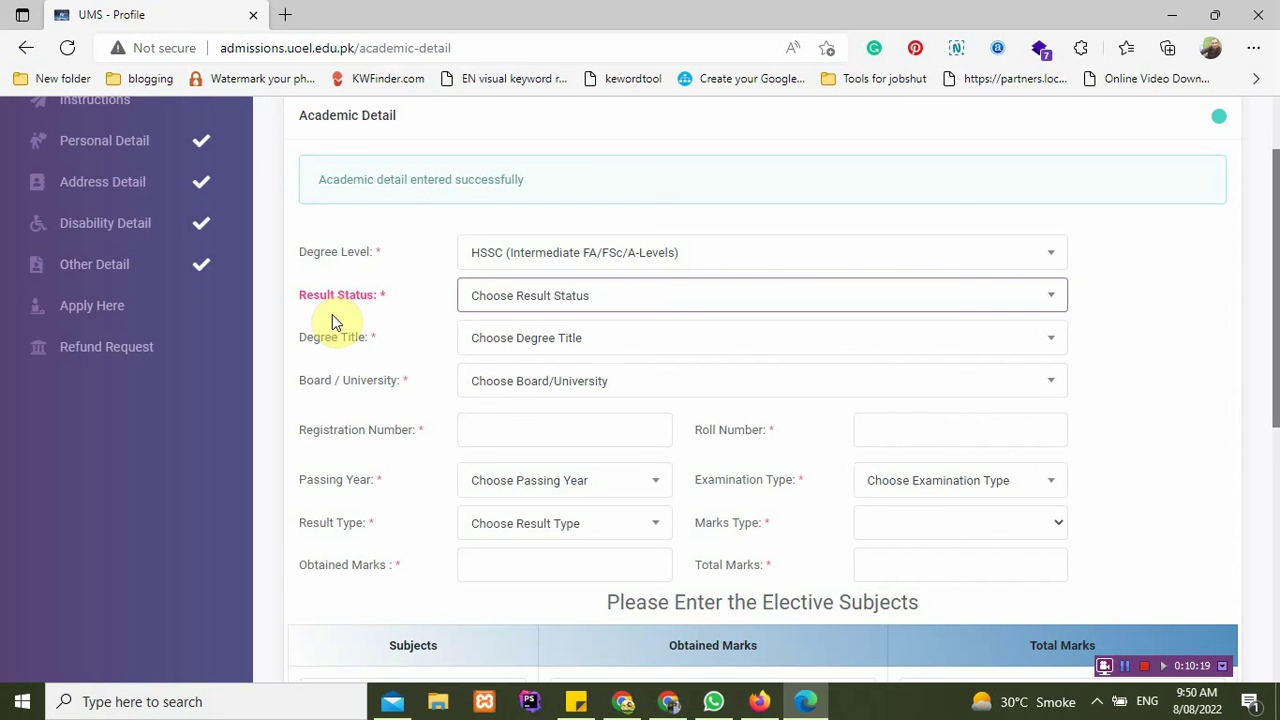
left_click(584, 292)
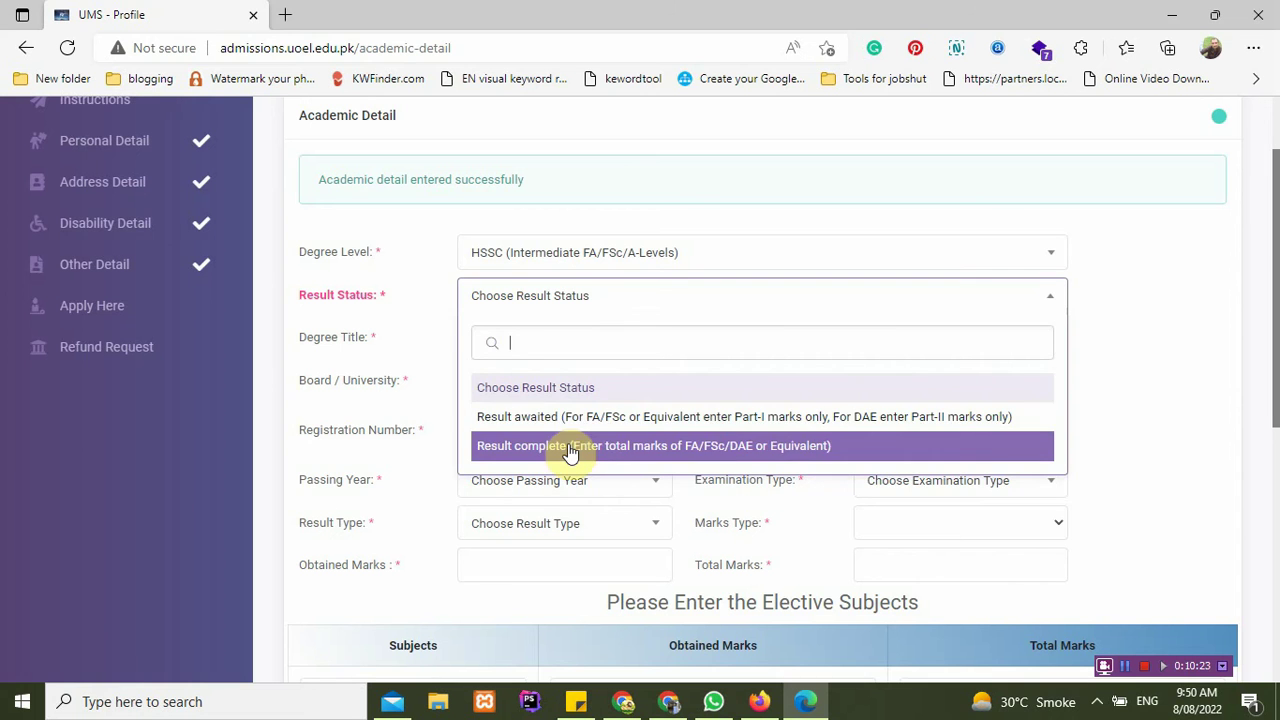
left_click(394, 294)
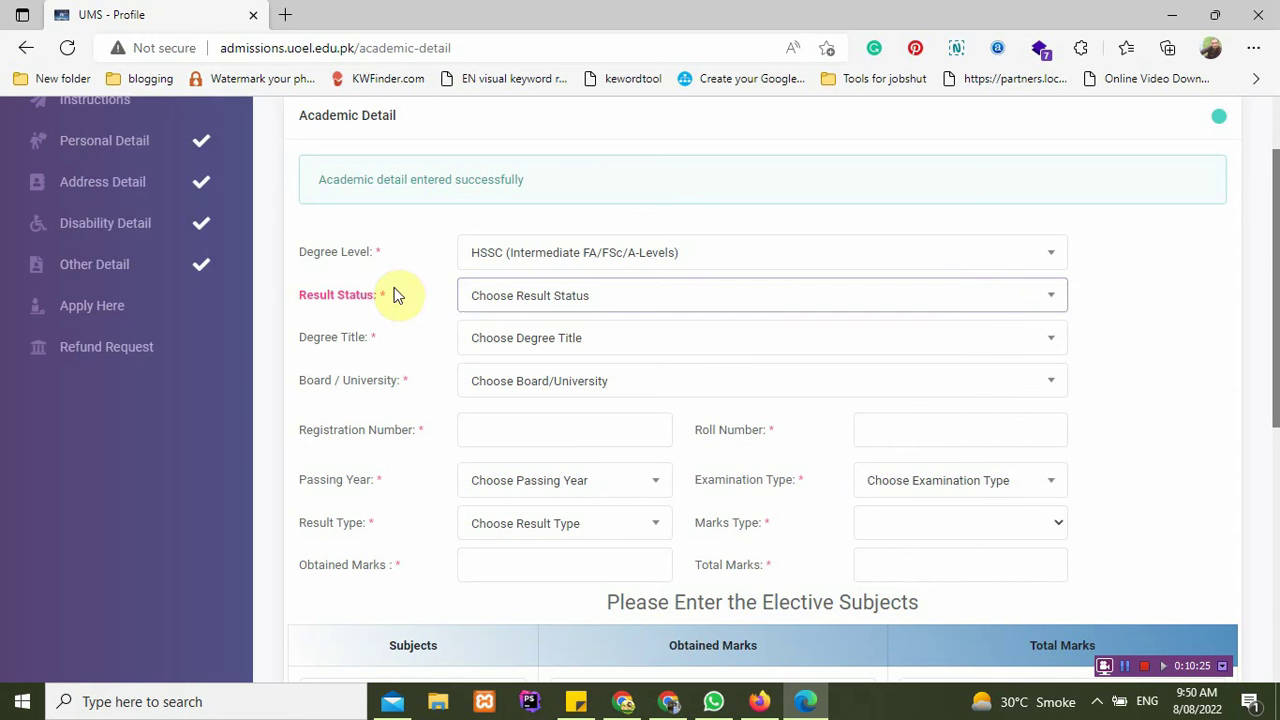
left_click(520, 311)
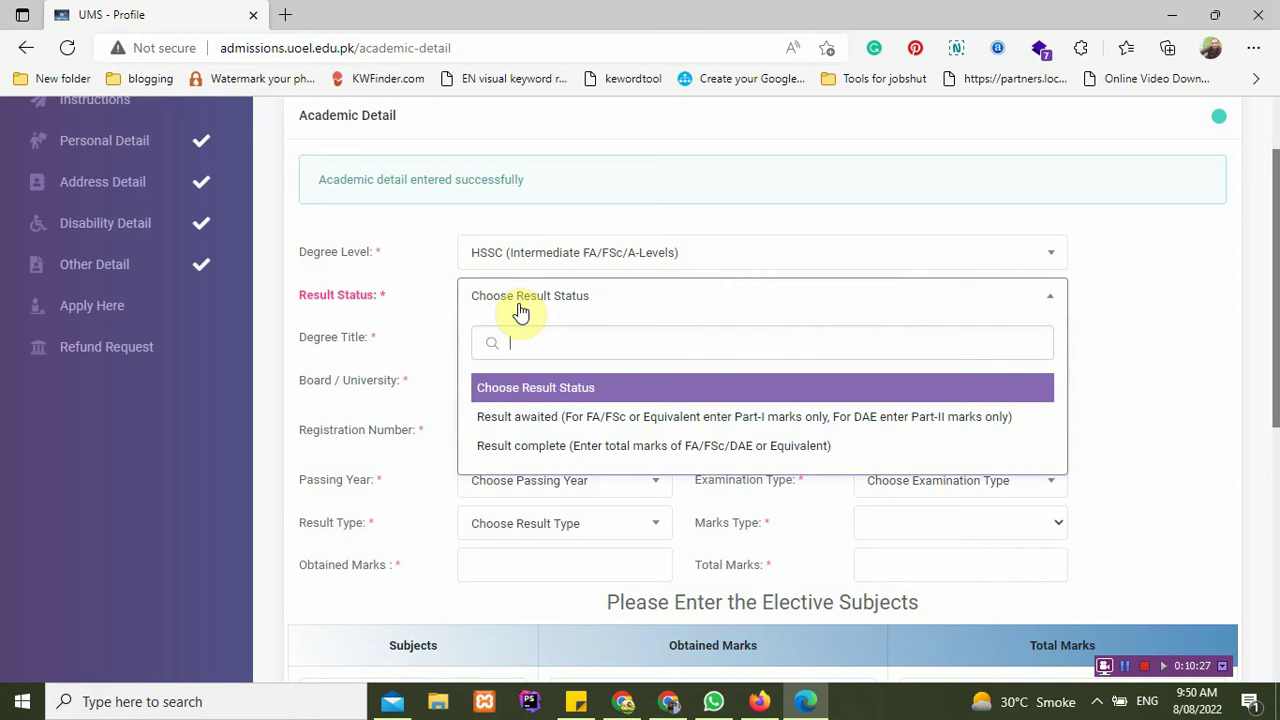
left_click(537, 420)
left_click(596, 312)
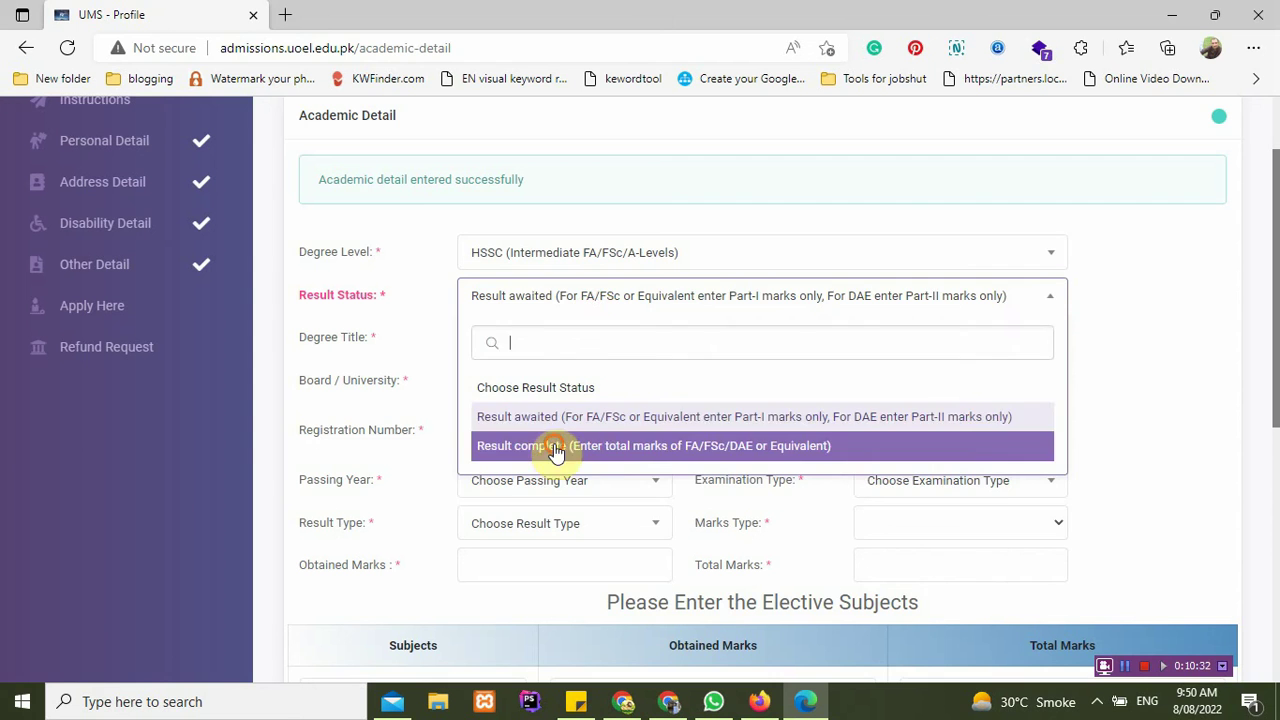
left_click(556, 452)
Step: Select FSc from the Sargodha board and enter the registration and roll numbers
left_click(563, 342)
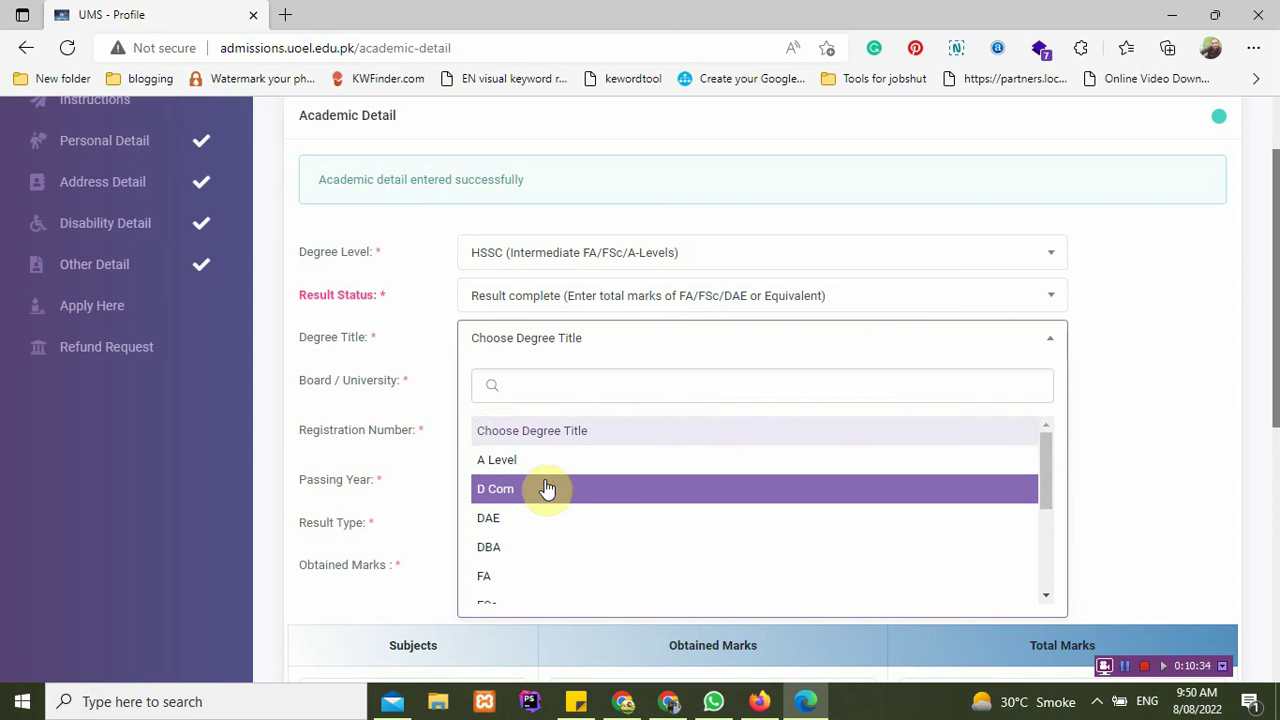
scroll(537, 486, "down", 1)
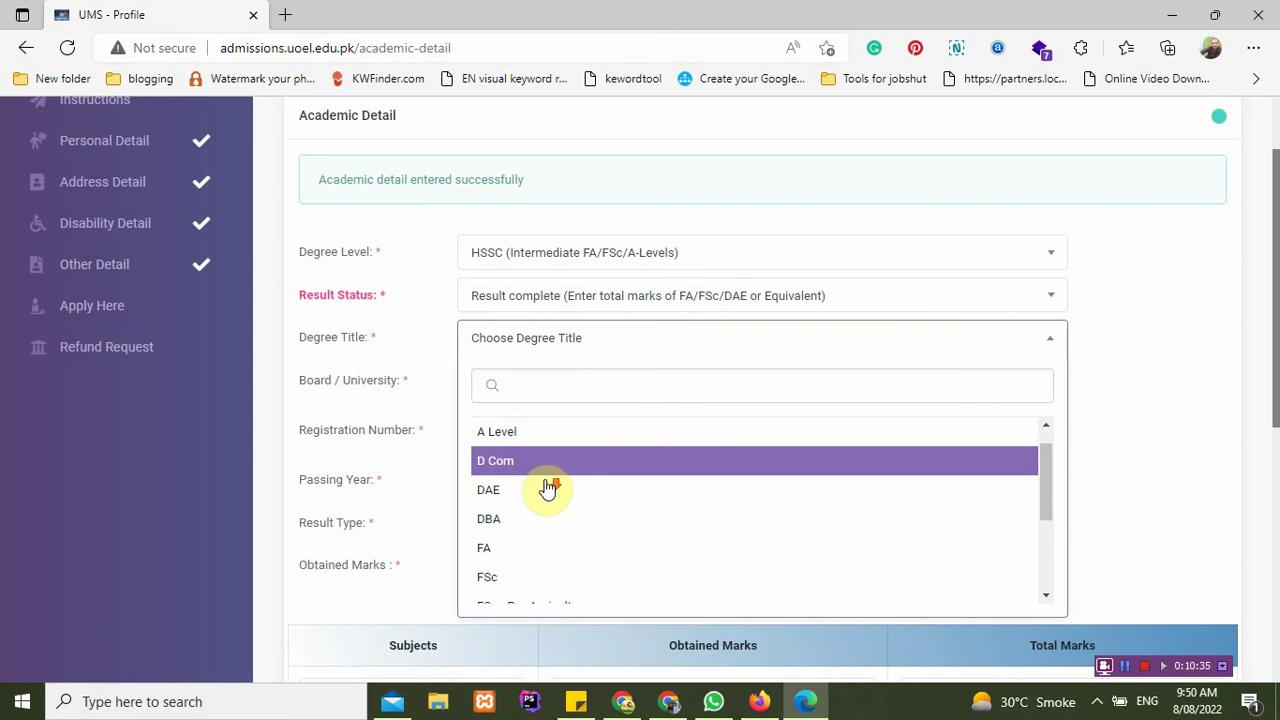
left_click(537, 576)
left_click(564, 400)
scroll(617, 588, "down", 2)
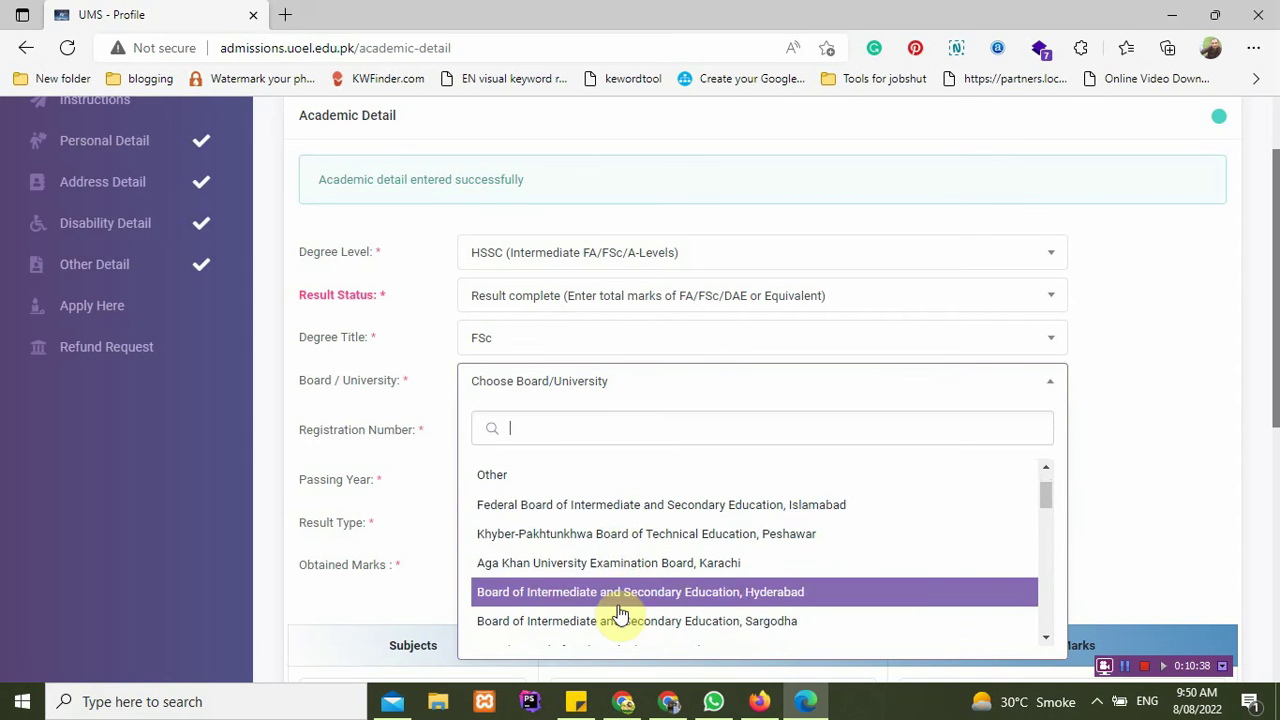
left_click(617, 621)
left_click(549, 429)
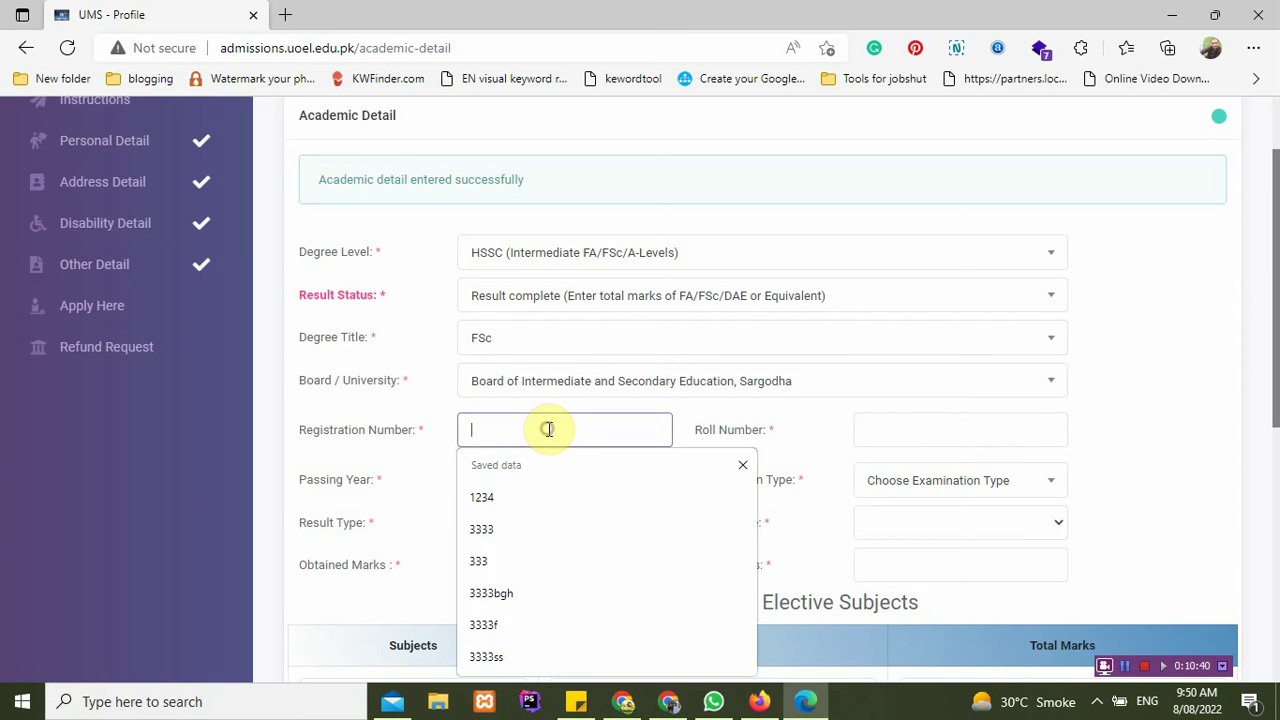
type("12345")
left_click(868, 434)
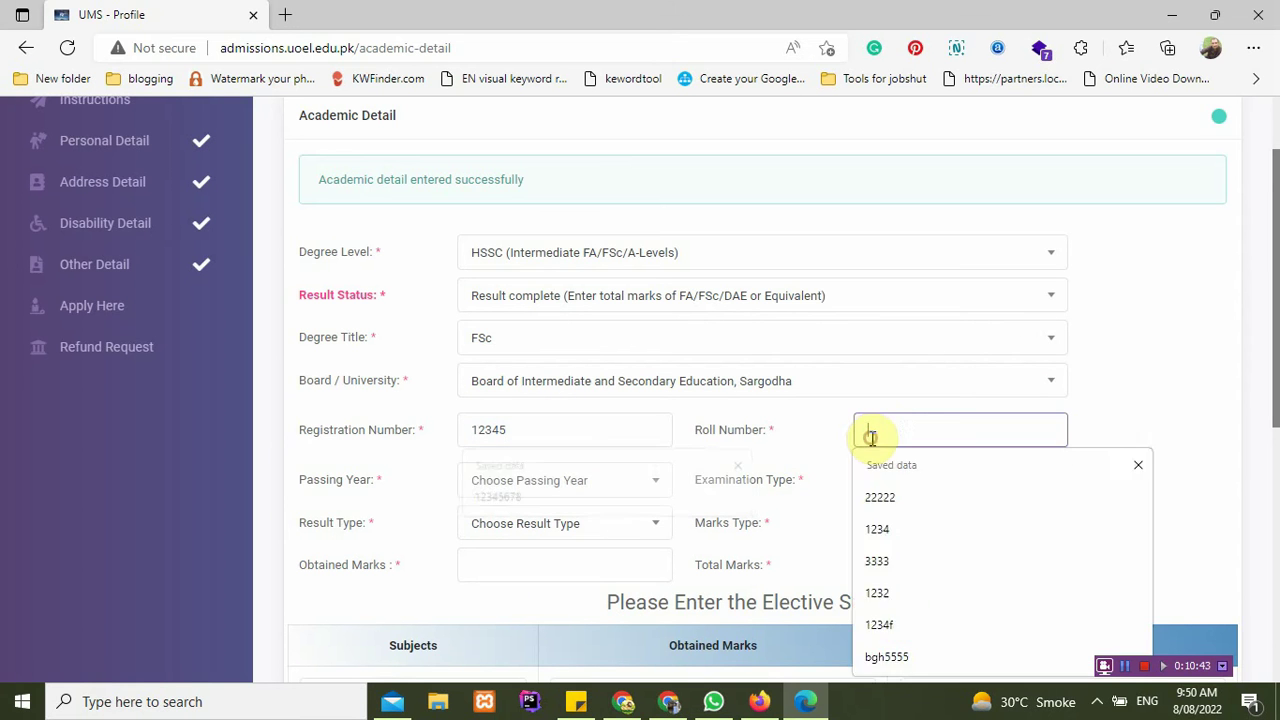
type("123456")
Step: Set passing year 2021, Annual exam, Regular result type, and 850 of 1100 marks
scroll(563, 474, "down", 1)
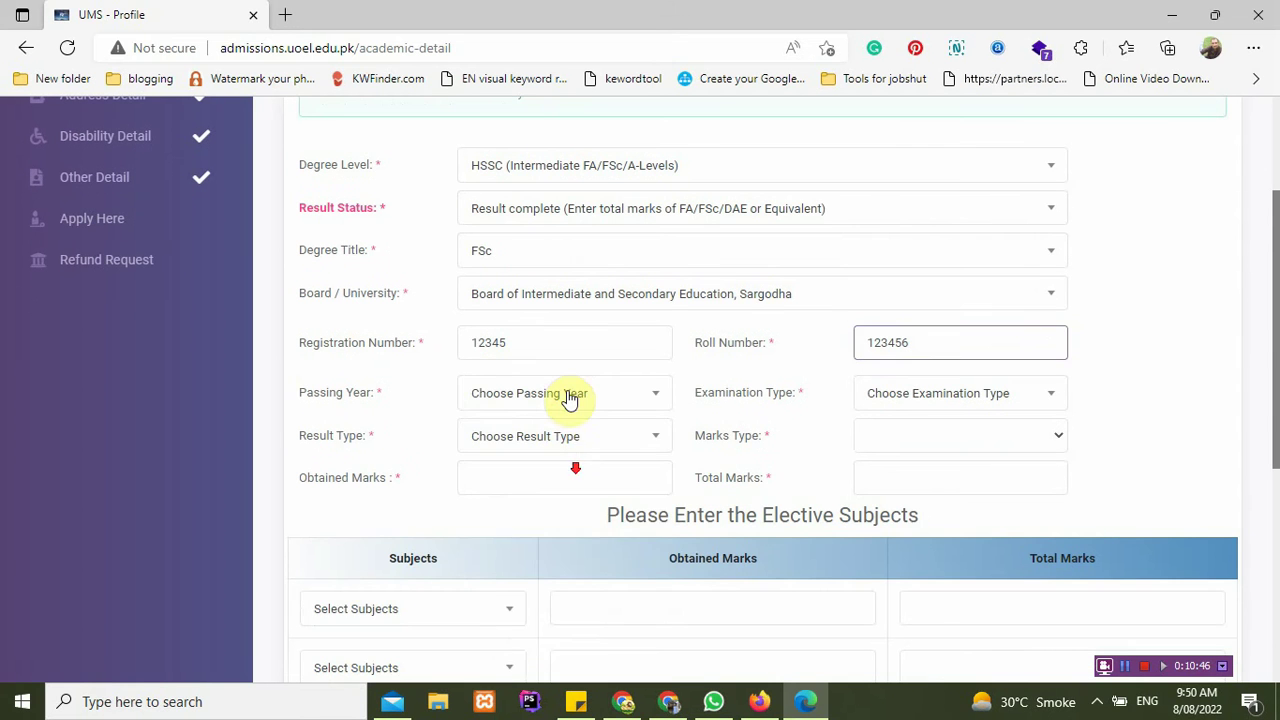
left_click(568, 393)
left_click(543, 544)
left_click(940, 398)
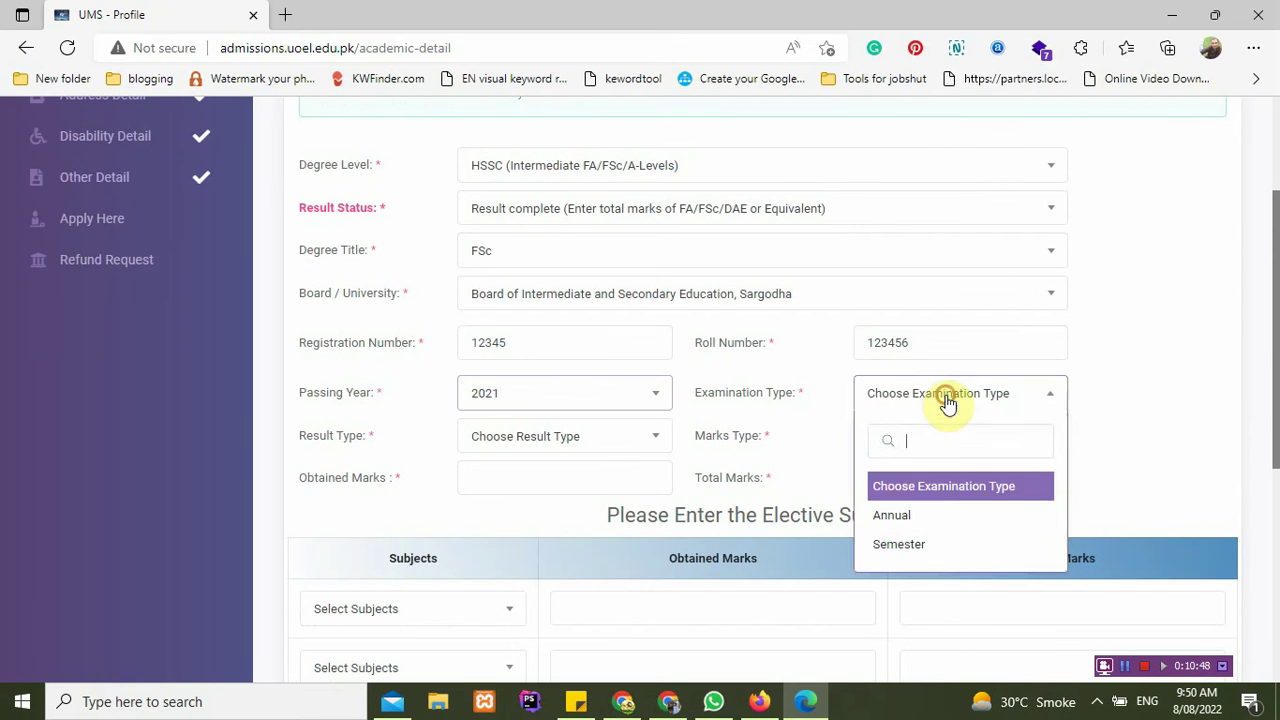
left_click(912, 515)
left_click(543, 434)
left_click(529, 560)
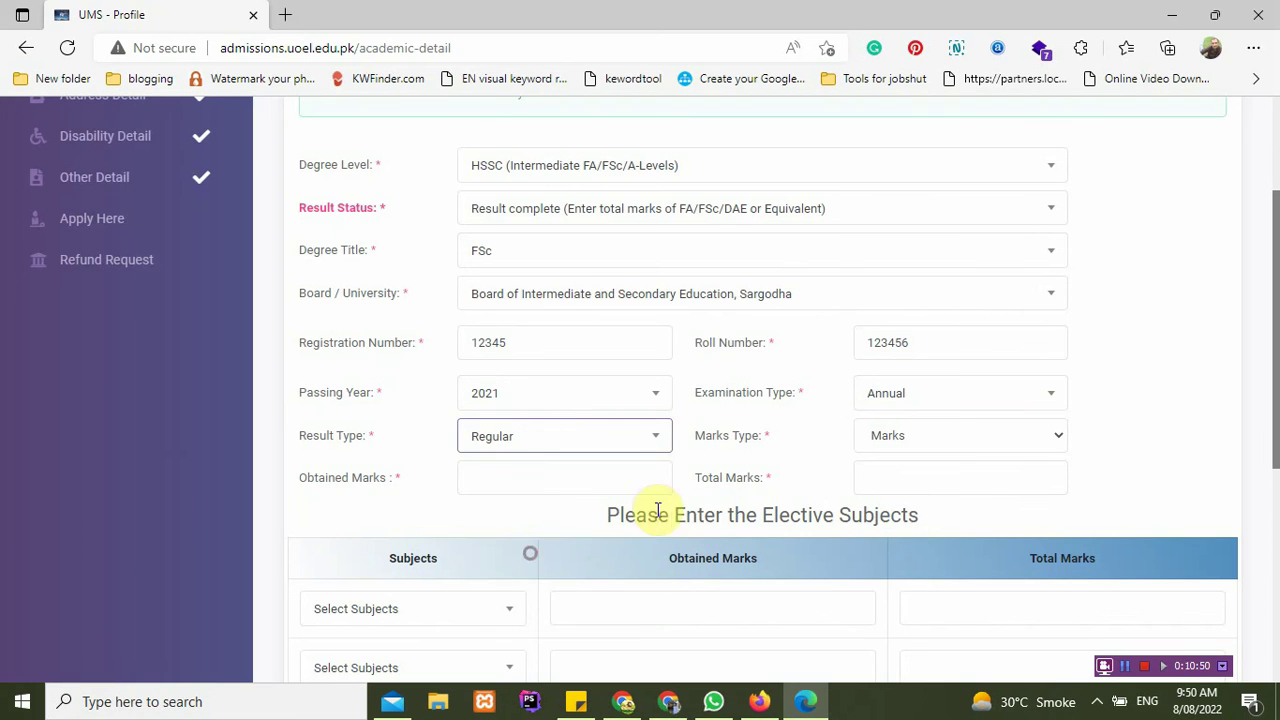
left_click(537, 476)
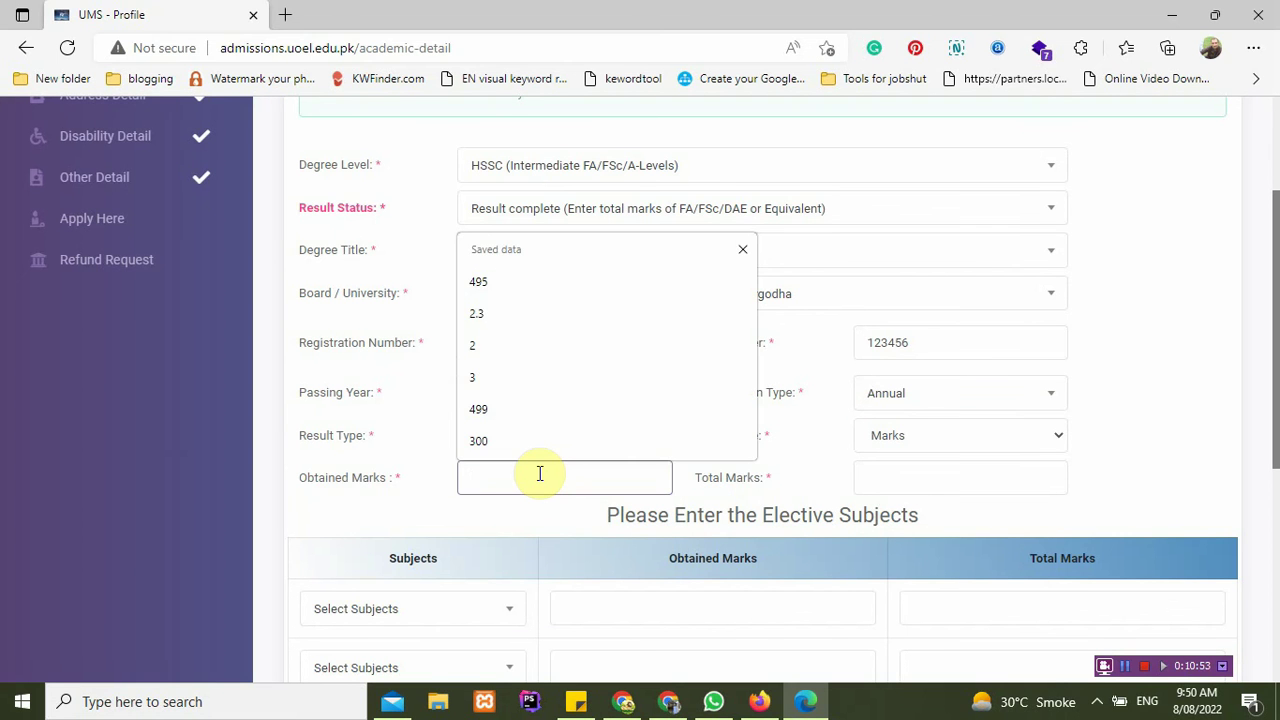
type("850")
key("Tab")
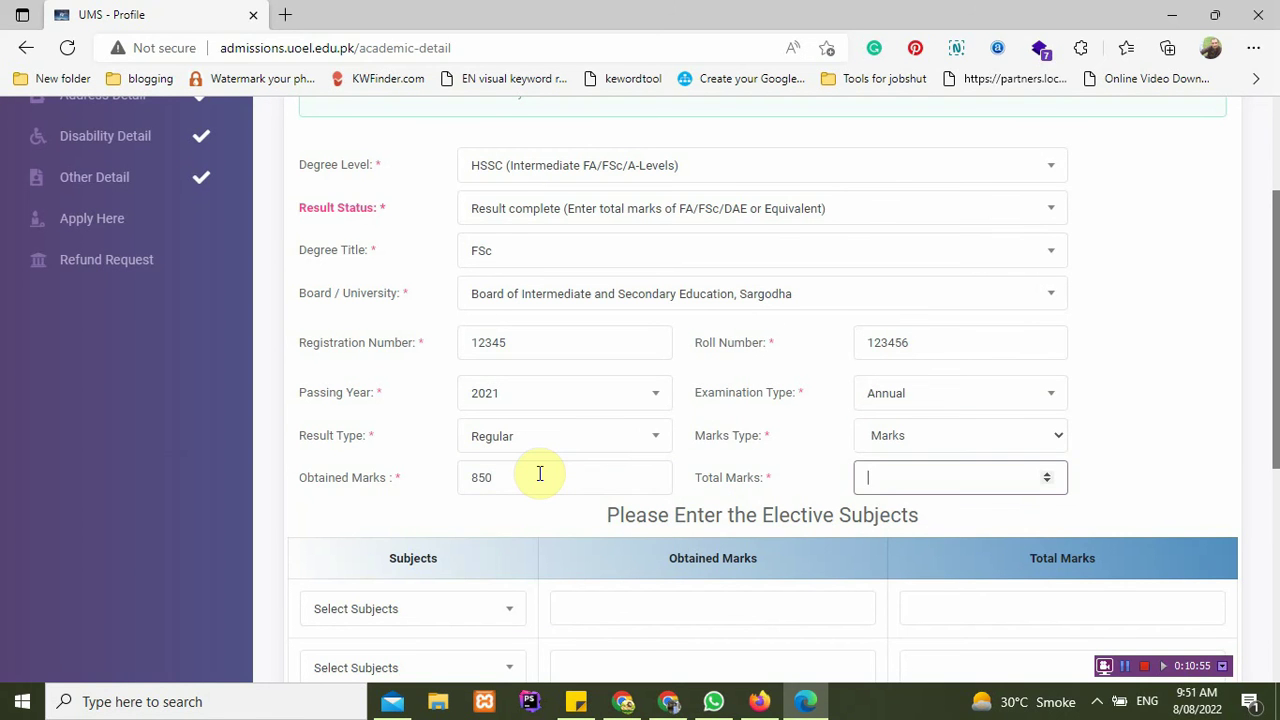
scroll(391, 526, "down", 2)
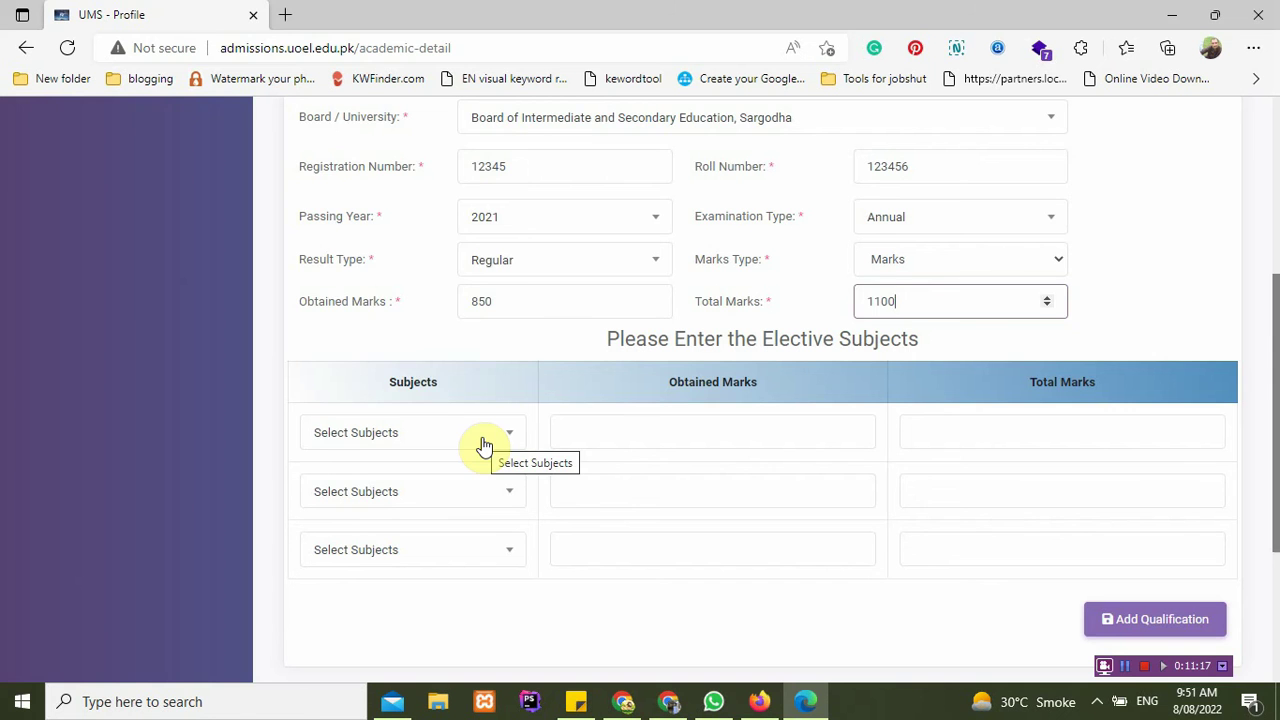
Step: Choose English, Computer Science and Chemistry as the three elective subjects
left_click(483, 445)
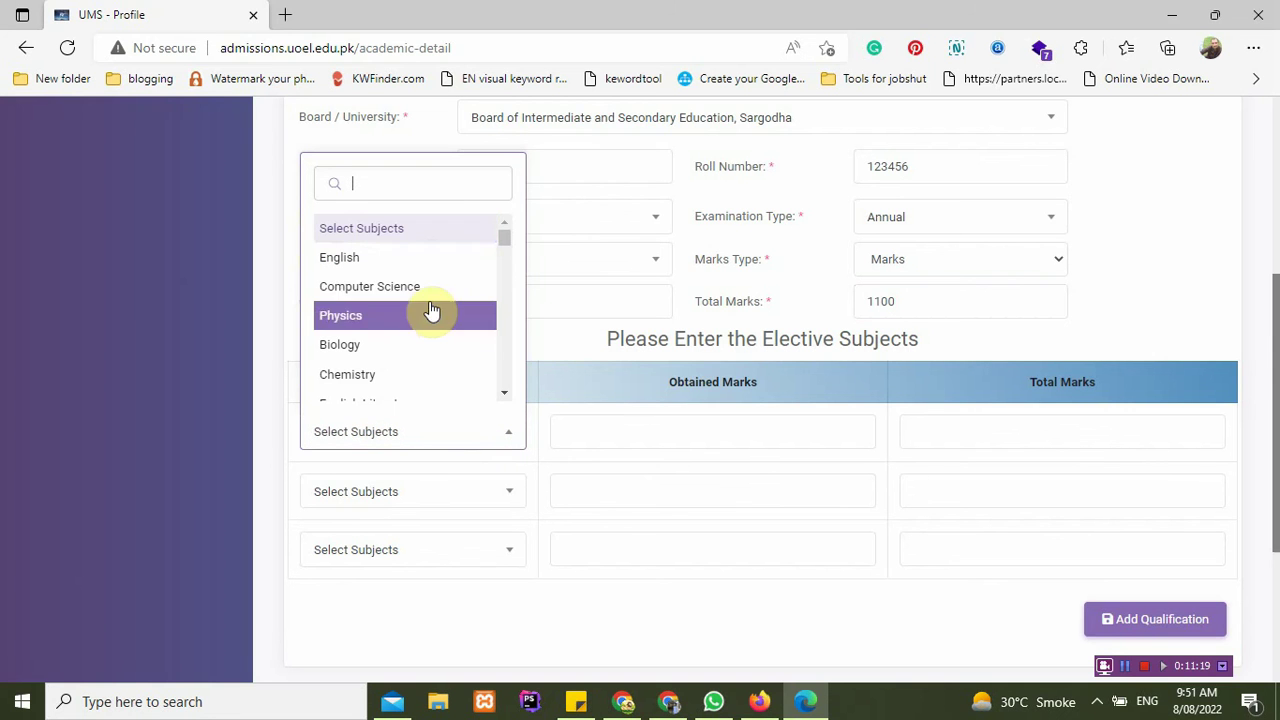
left_click(429, 260)
left_click(437, 495)
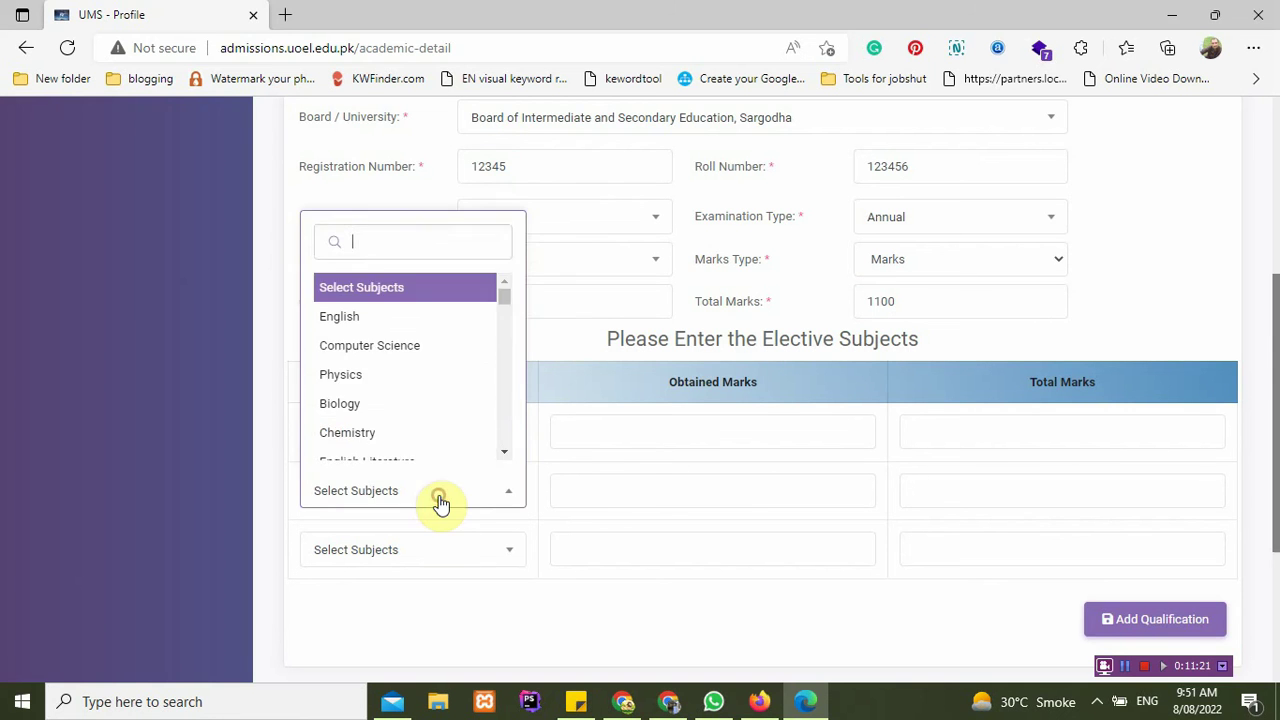
type("comp")
key("Return")
left_click(401, 557)
left_click(400, 508)
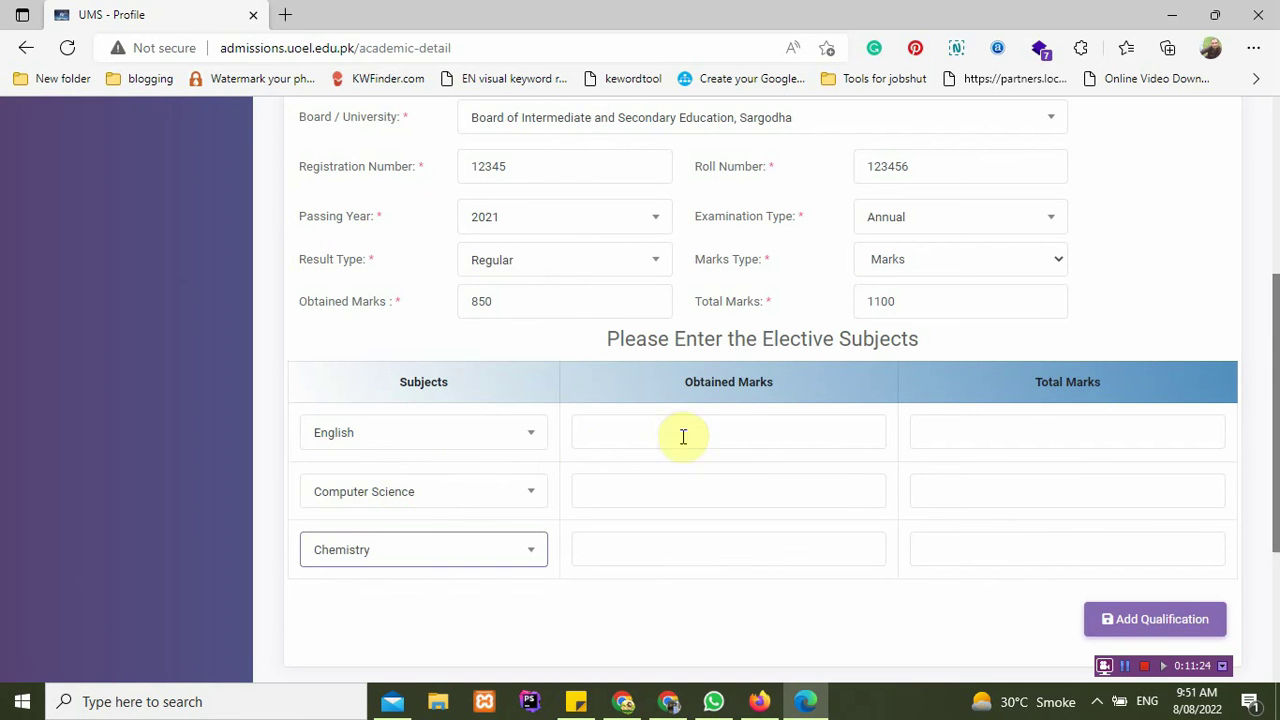
Step: Fill in the elective subjects' marks, entering 100 and 200
left_click(731, 431)
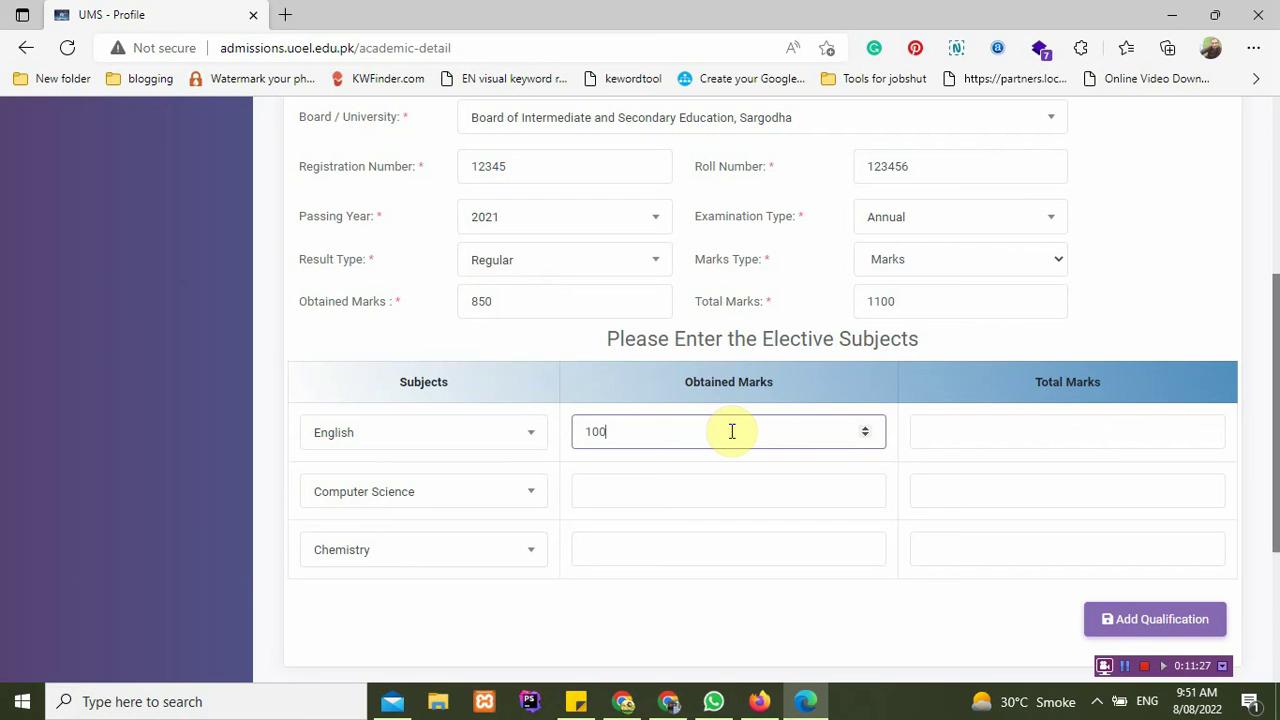
key("Tab")
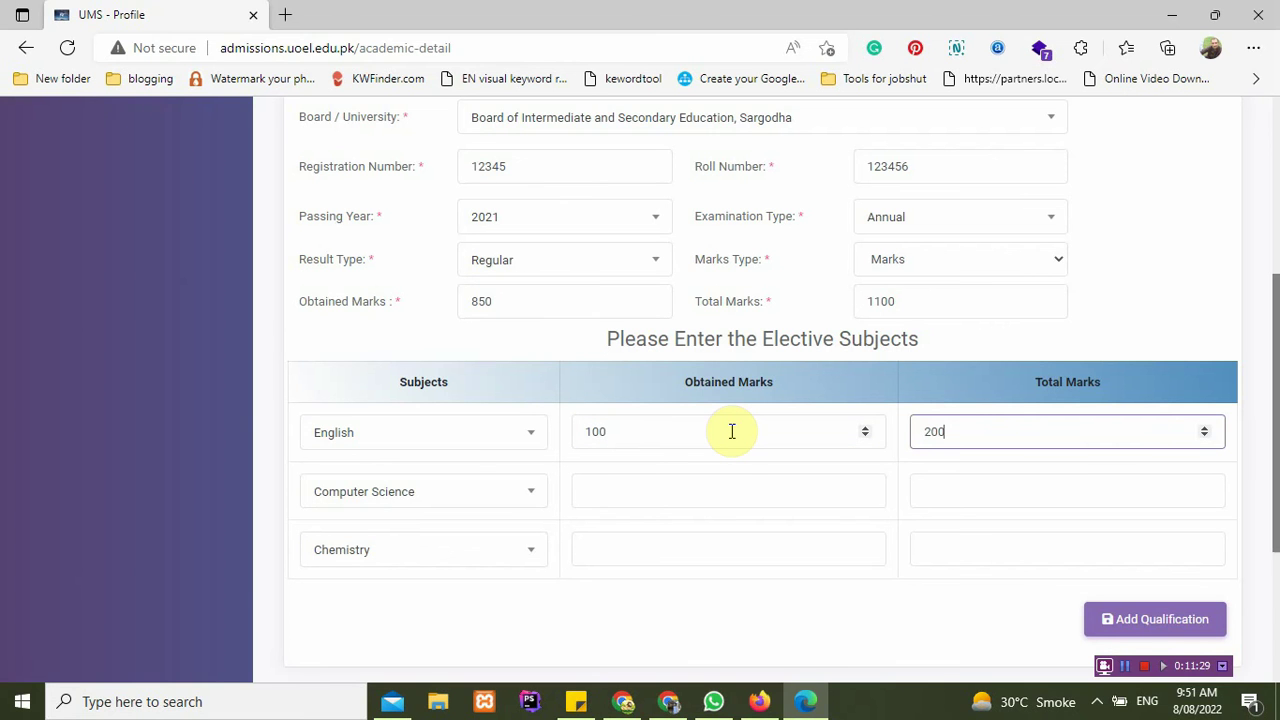
key("Tab")
key("Tab")
type("100")
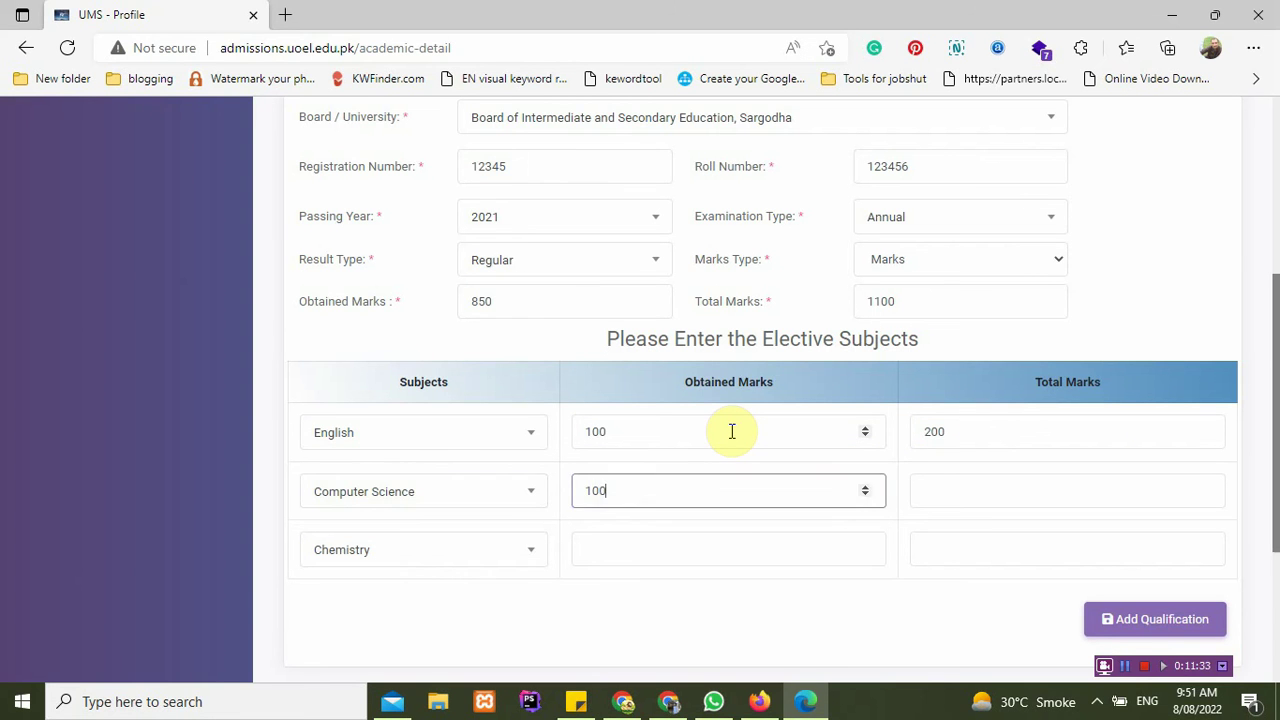
key("Tab")
type("2")
type("00")
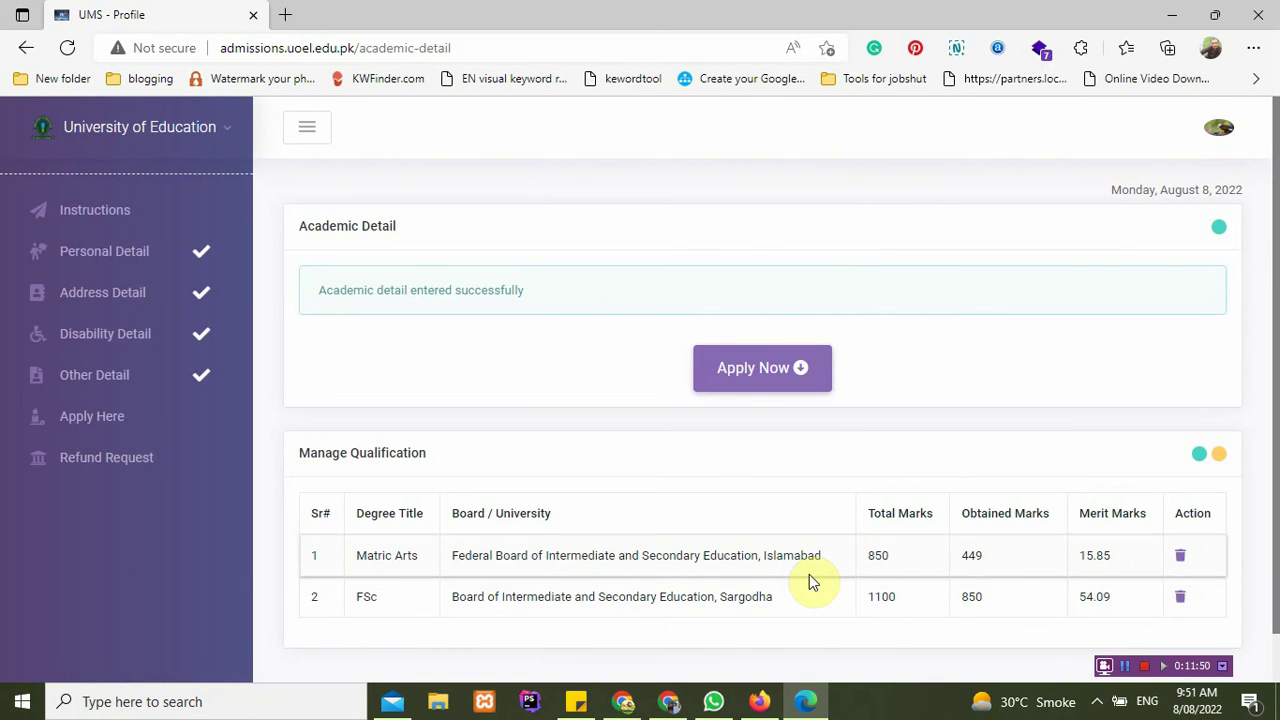
Step: Start a BS application at Division of Education, Township, Lahore, morning shift
left_click(790, 368)
left_click(757, 372)
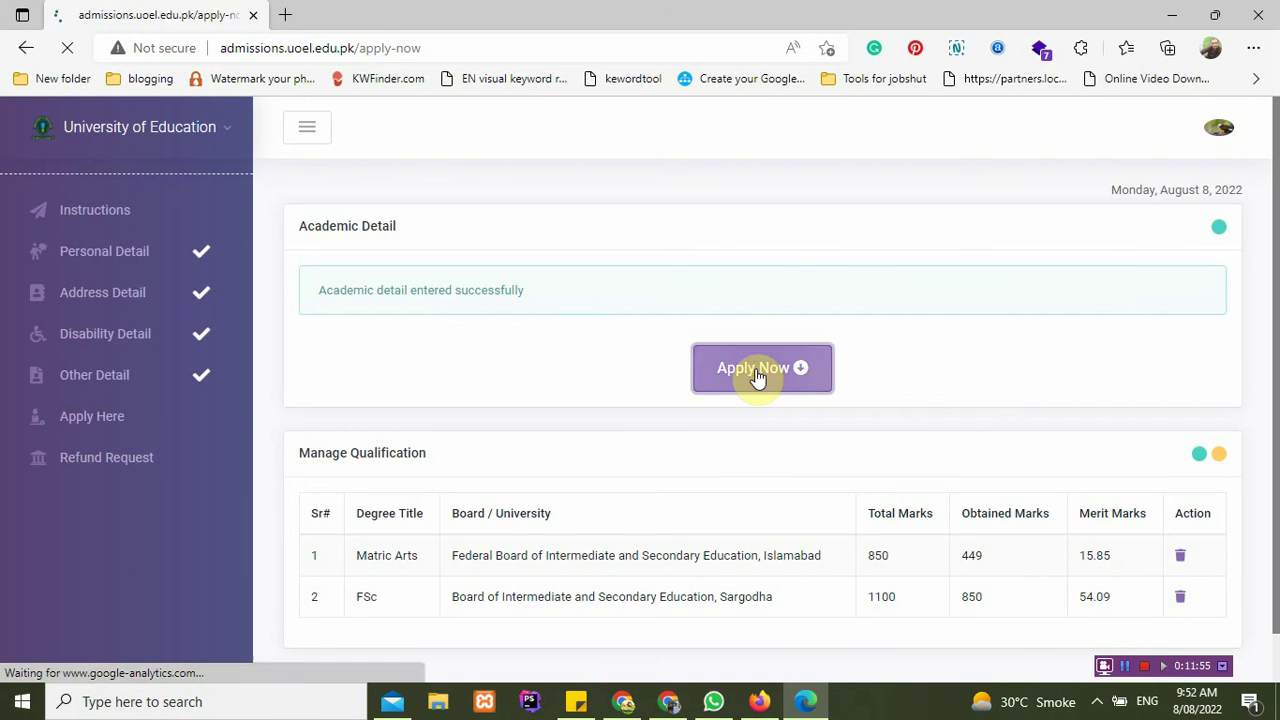
left_click(605, 285)
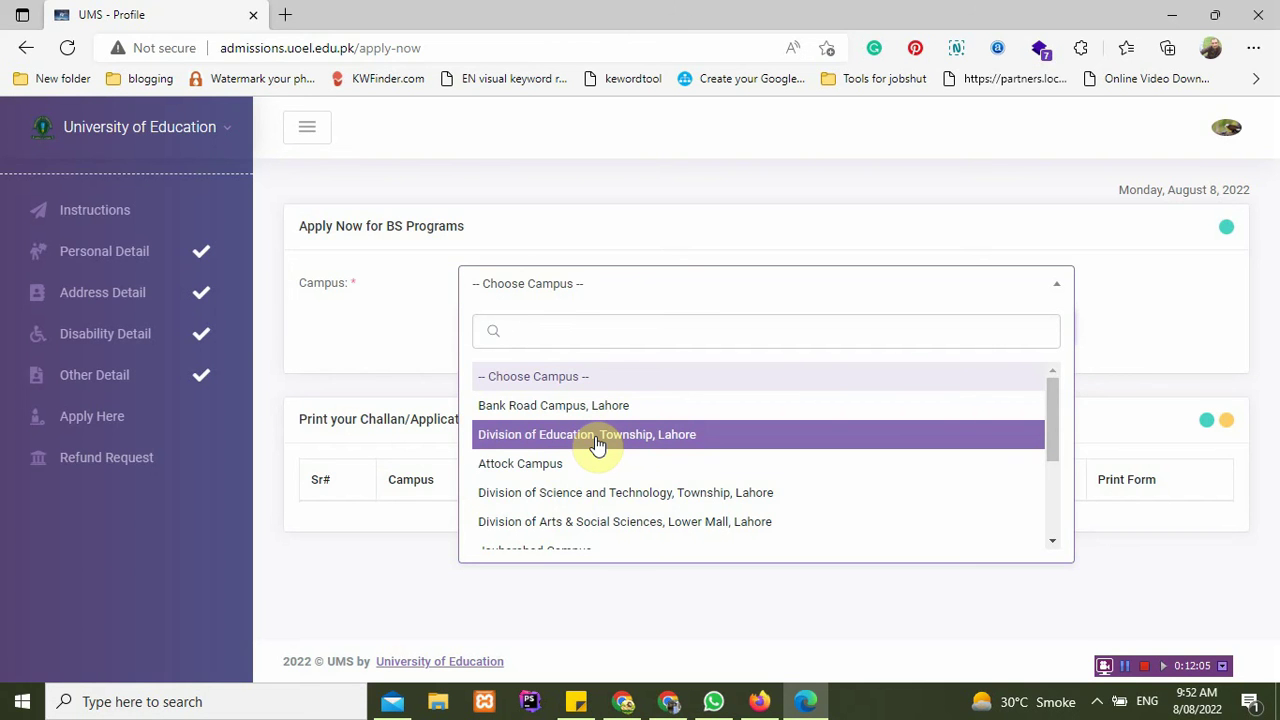
left_click(595, 438)
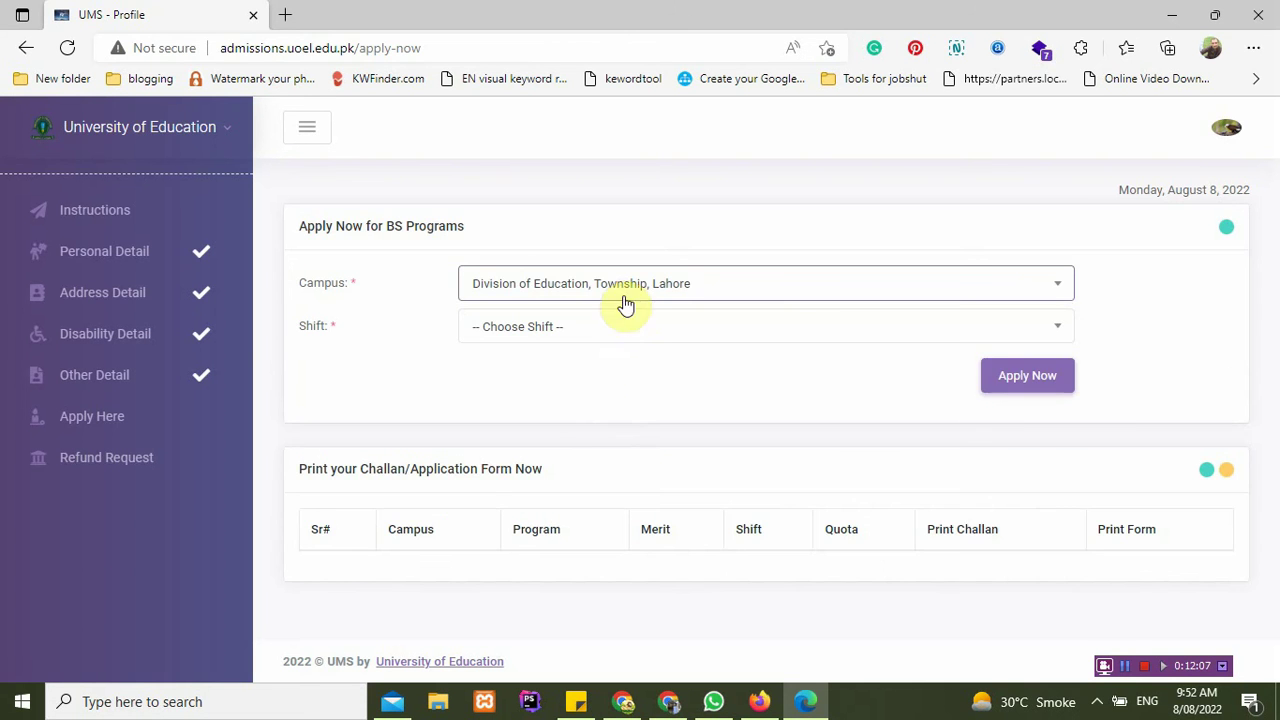
left_click(615, 338)
left_click(582, 447)
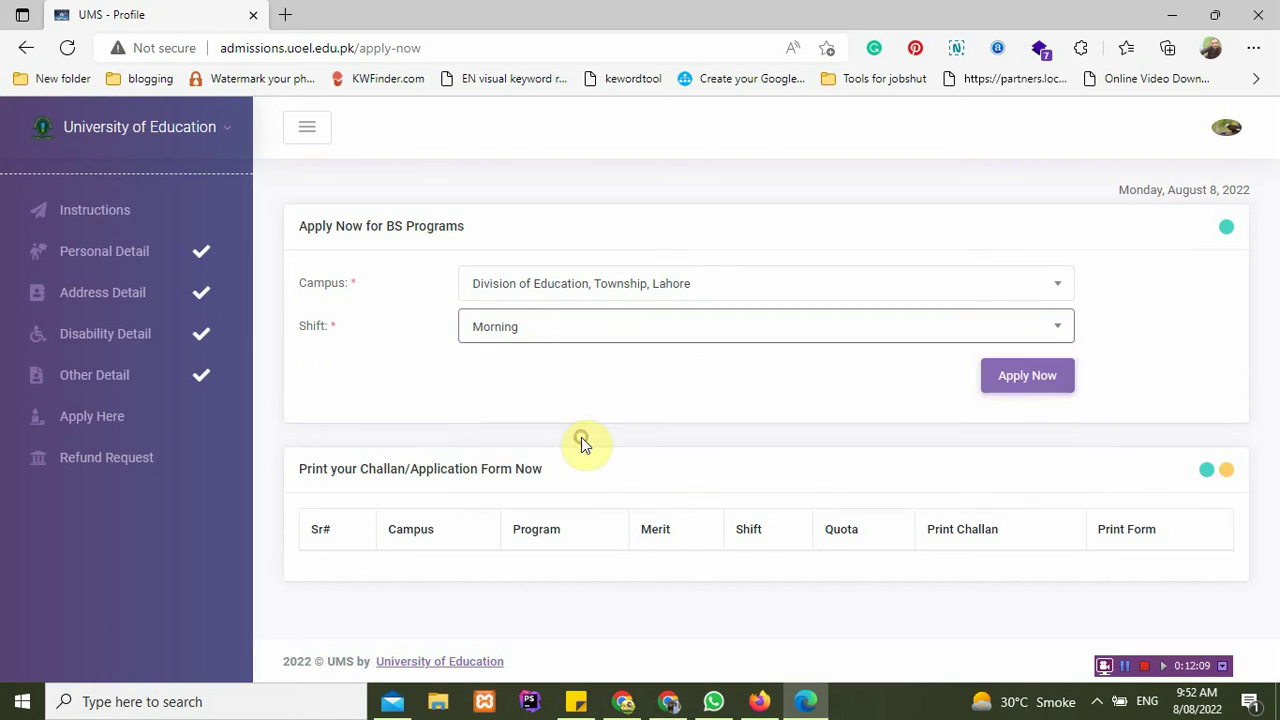
Step: Choose B.Ed. (Hons) with the Open Merit quota and submit the application
left_click(590, 388)
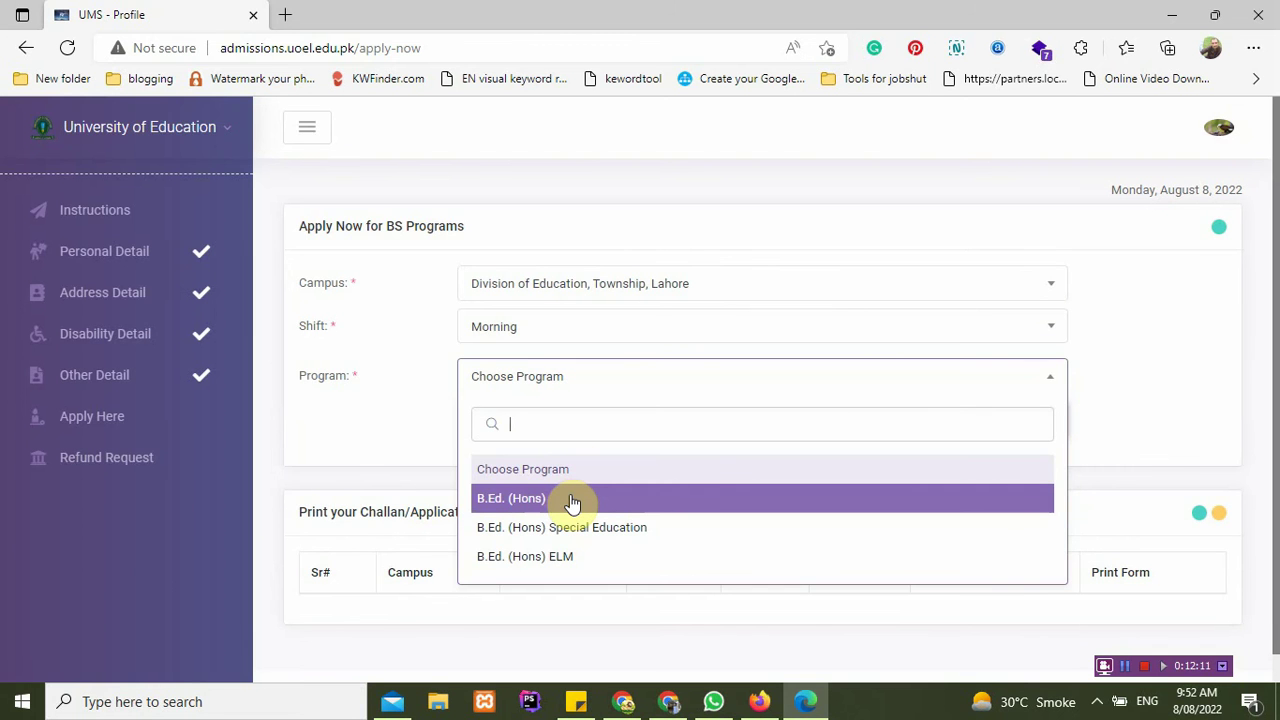
left_click(572, 498)
left_click(580, 420)
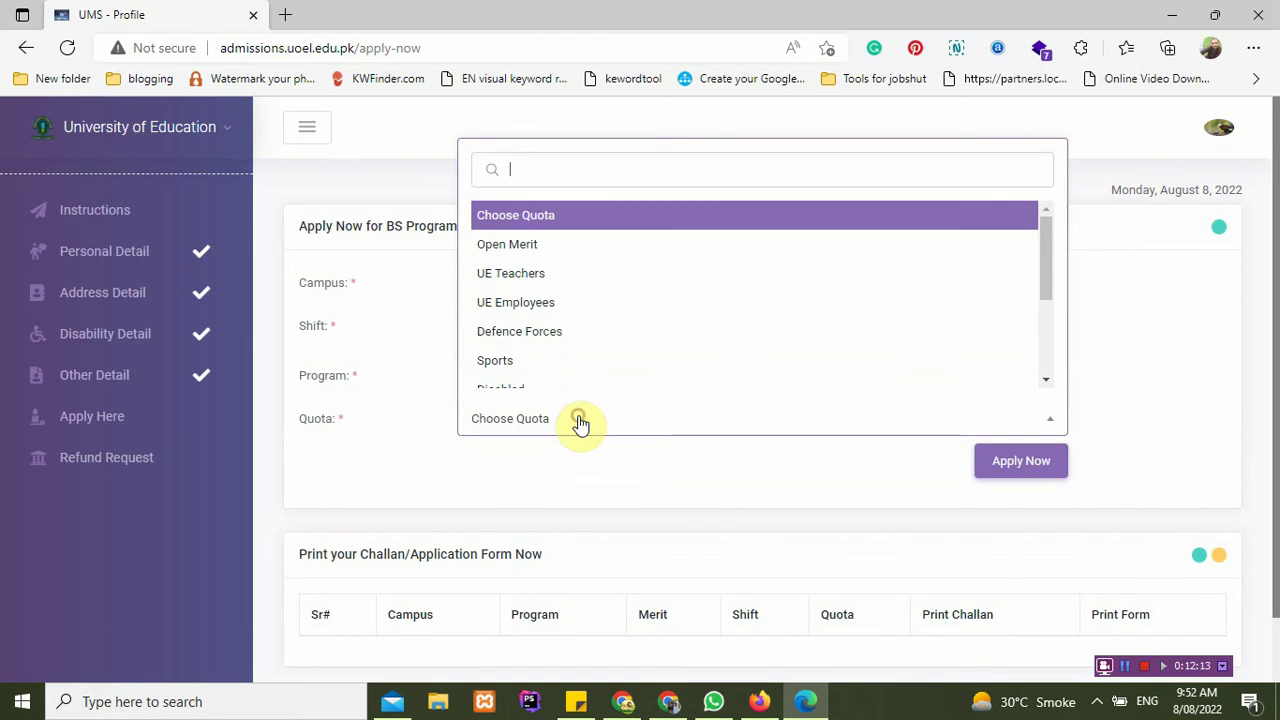
left_click(586, 258)
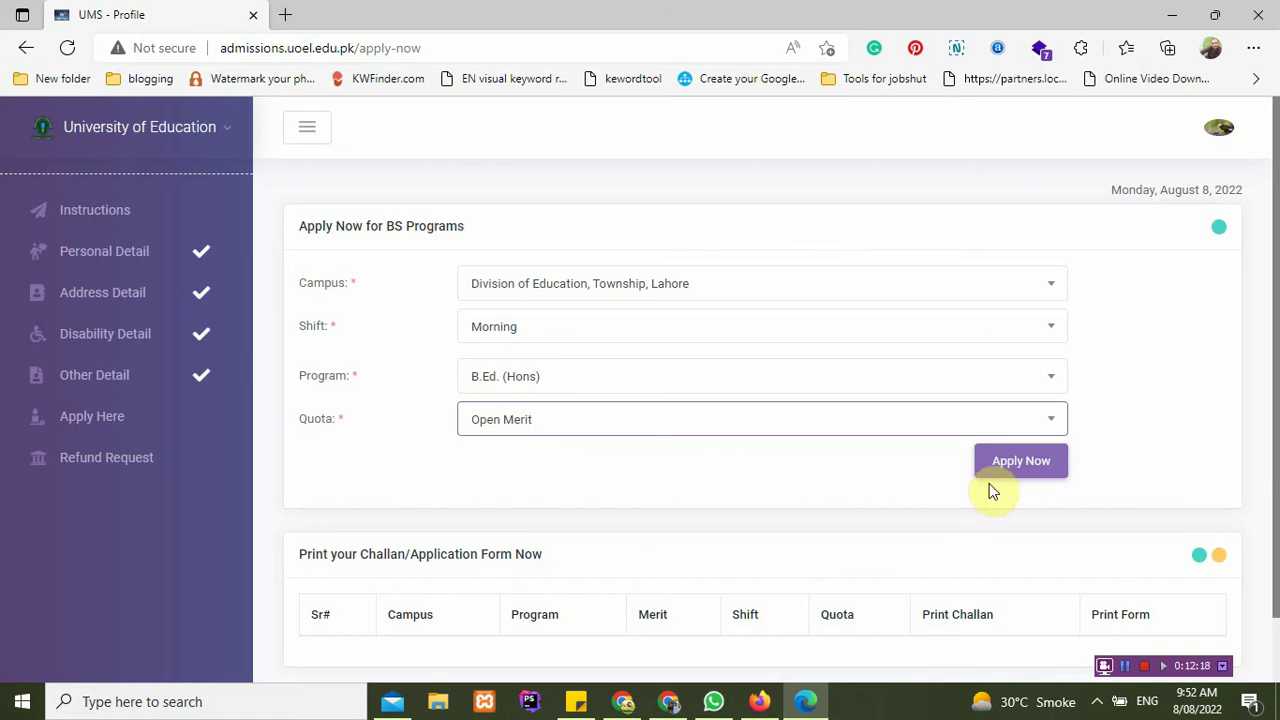
left_click(1015, 465)
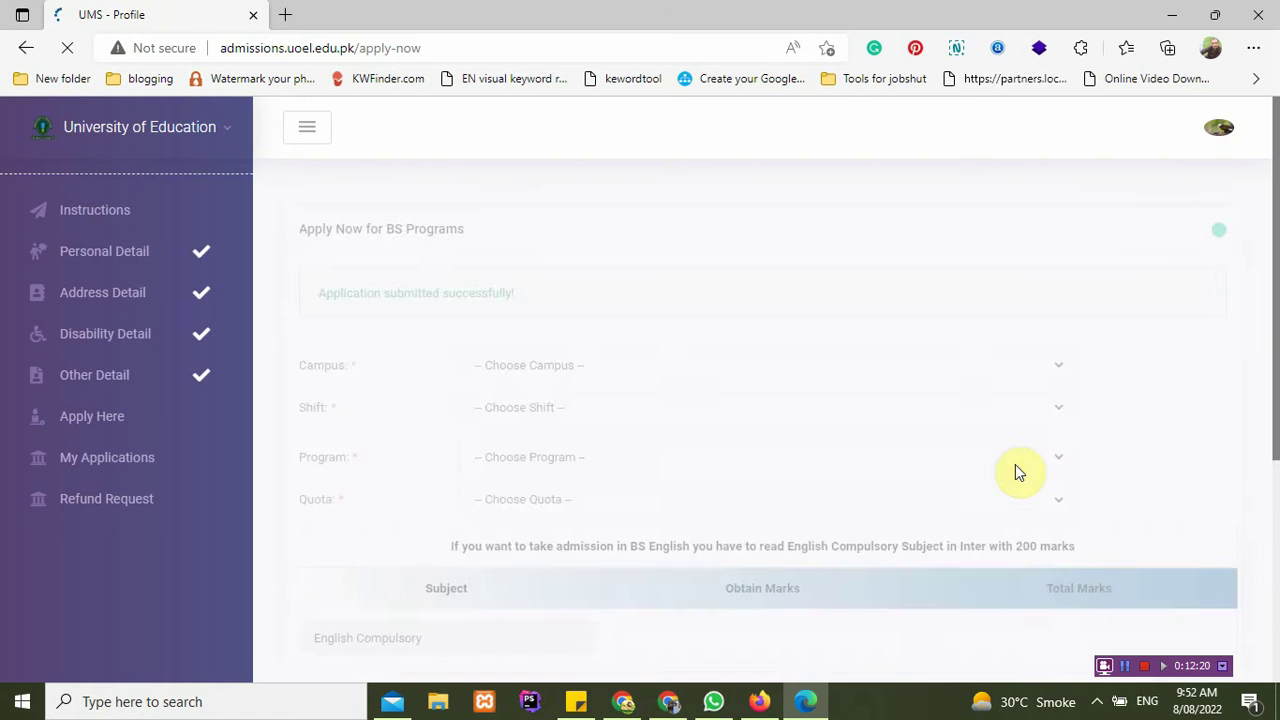
scroll(723, 477, "down", 1)
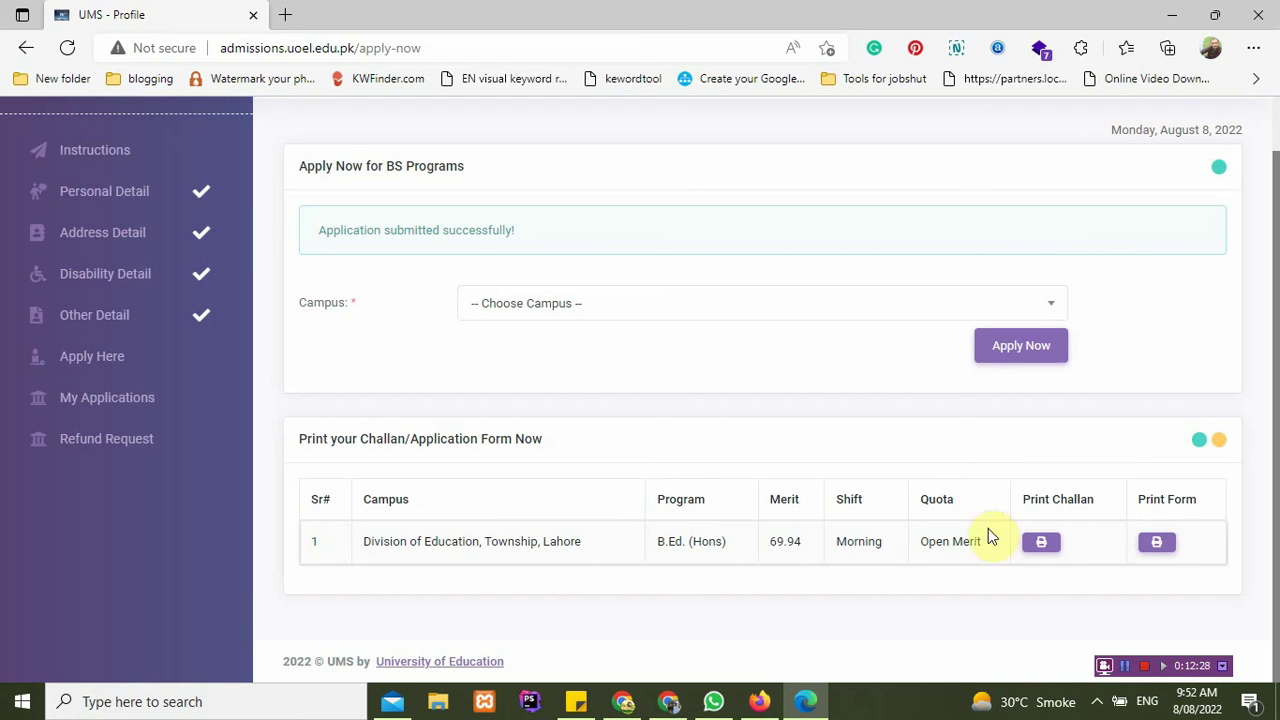
Step: View the B.Ed. (Hons) fee challan PDF, then return to the apply page
left_click(1042, 548)
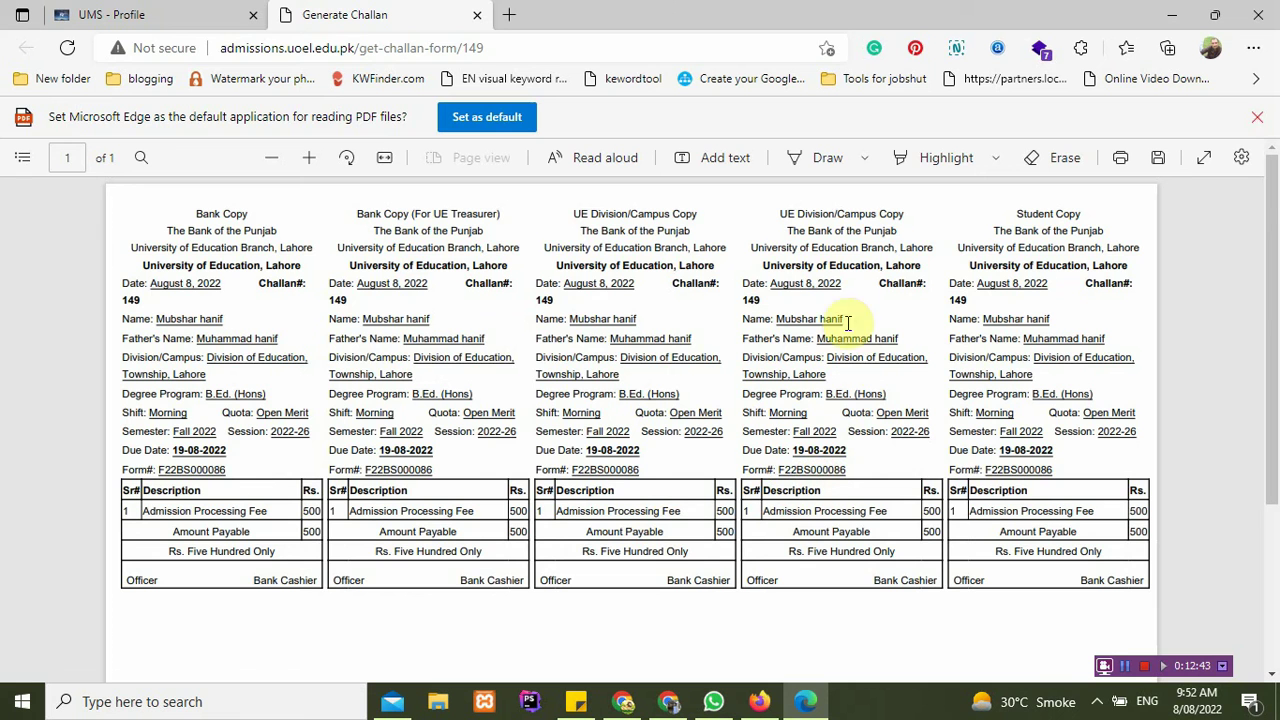
scroll(773, 322, "down", 1)
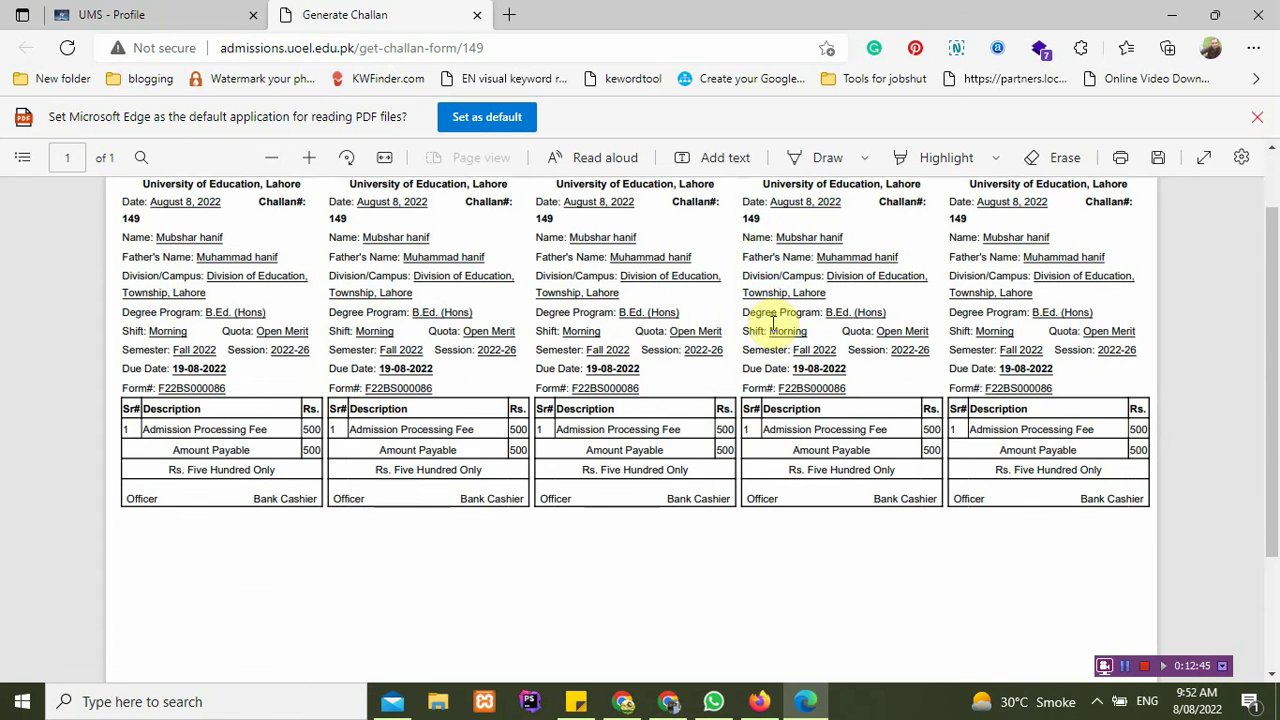
scroll(770, 320, "up", 1)
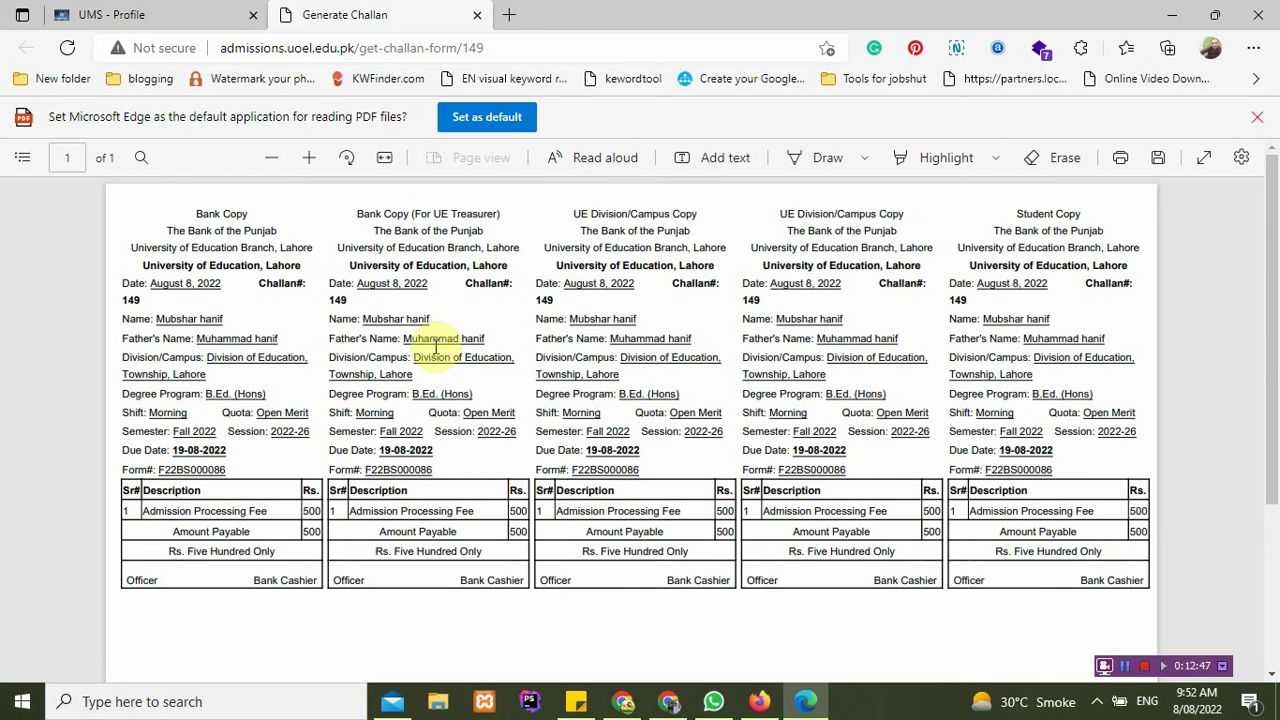
left_click(180, 12)
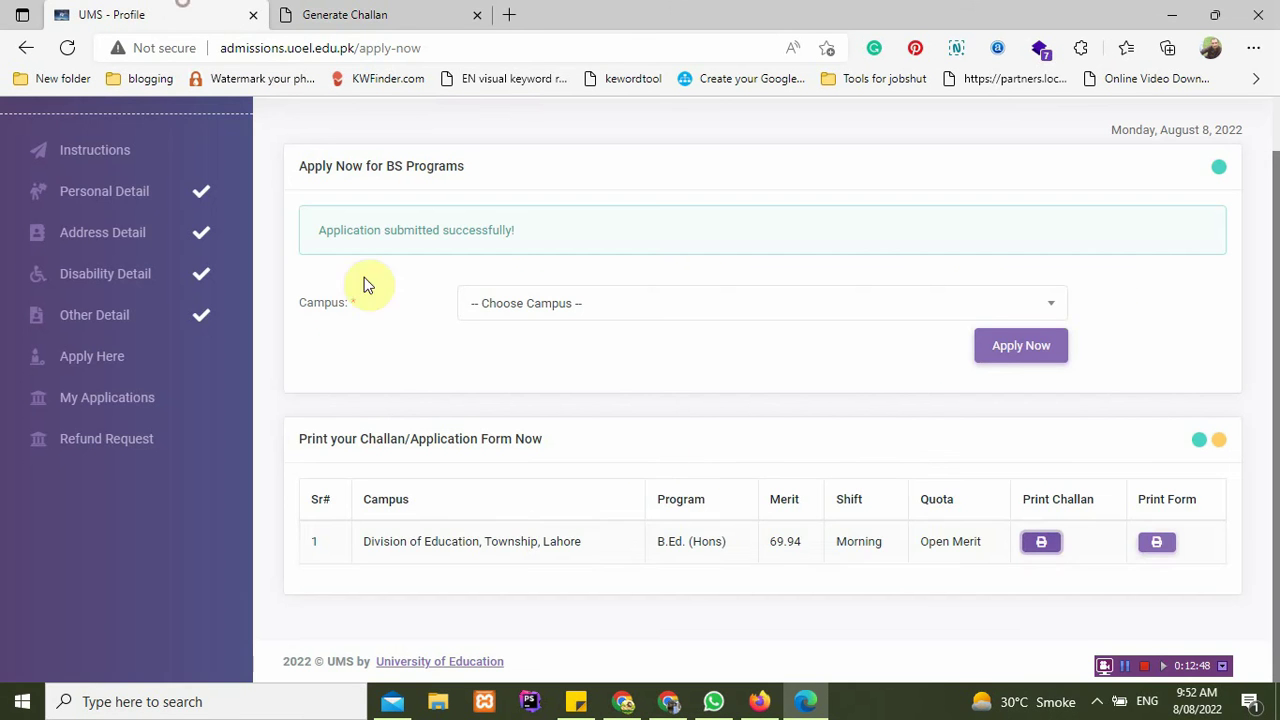
Step: Open the printable application form and close the fee challan tab
left_click(1160, 545)
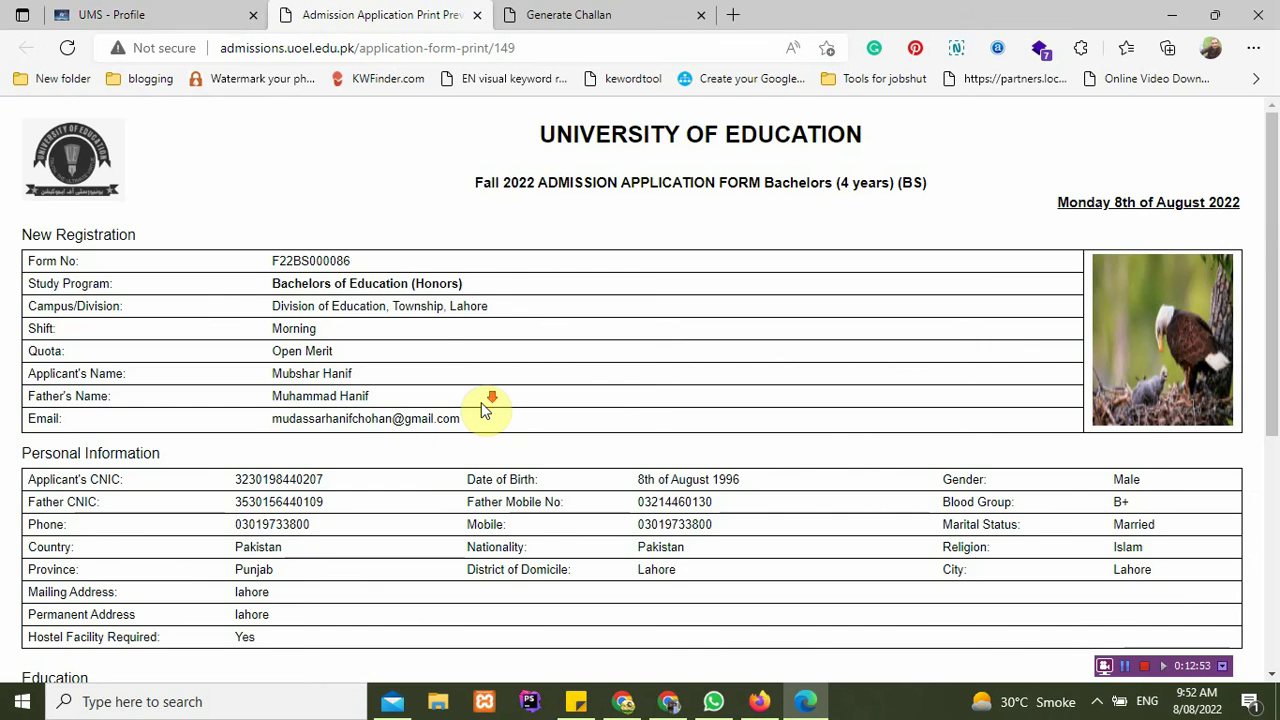
scroll(485, 410, "down", 4)
scroll(485, 410, "up", 4)
left_click(600, 15)
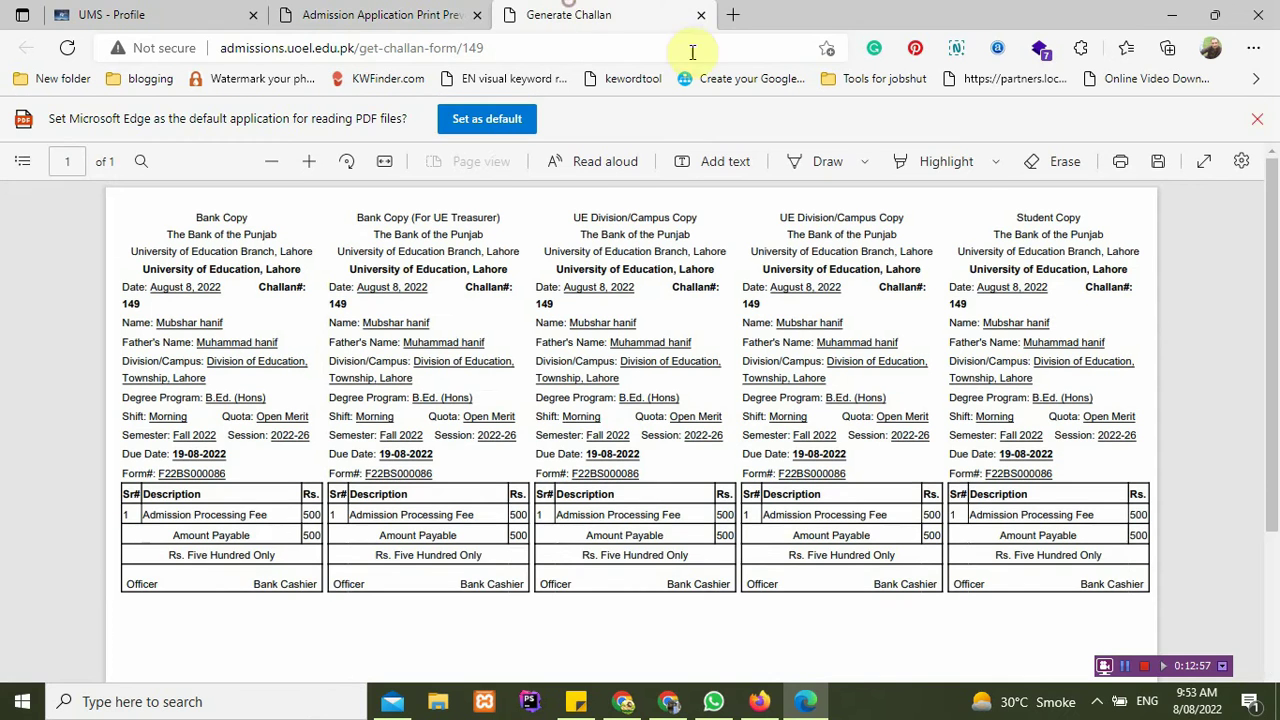
left_click(701, 15)
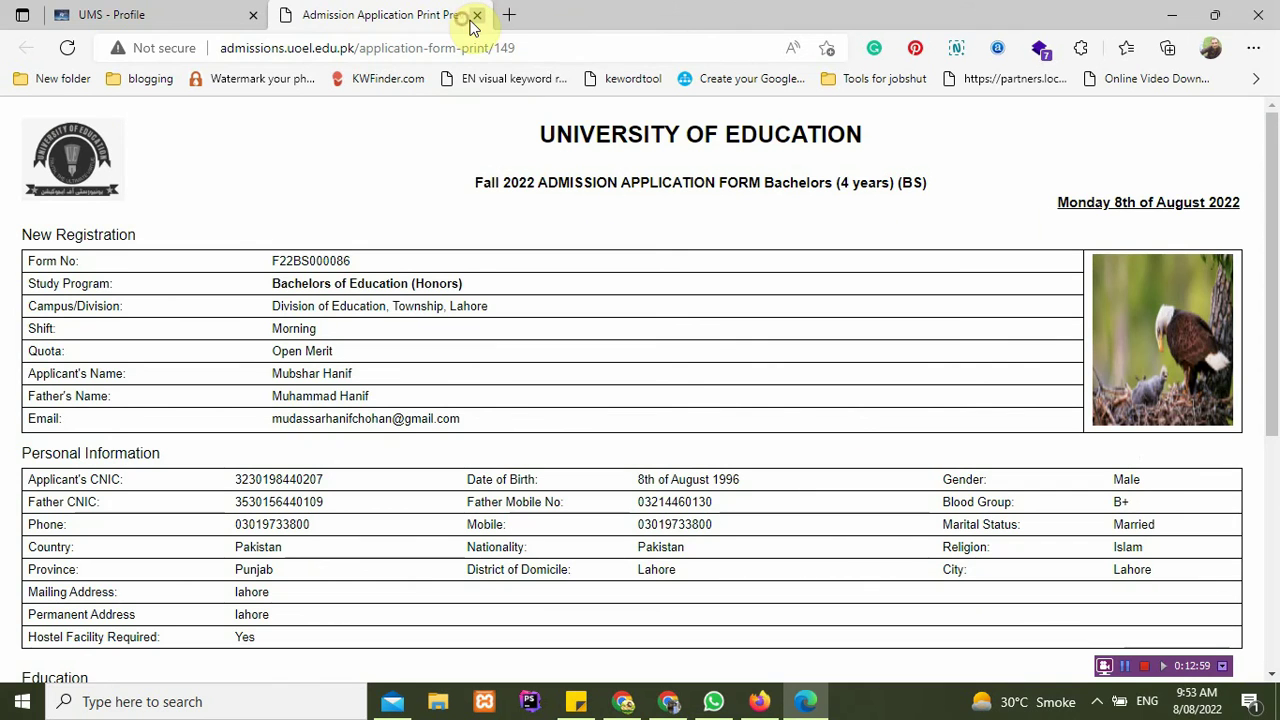
left_click(157, 14)
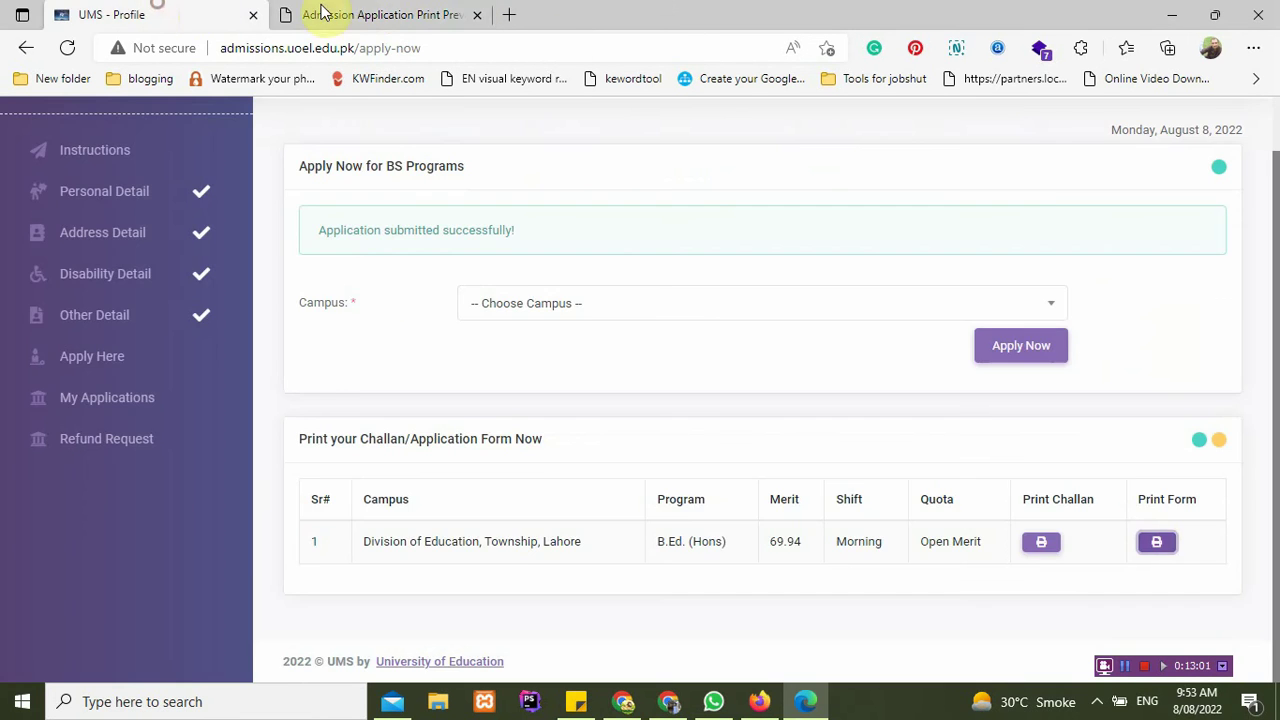
left_click(393, 8)
Step: Select Bank Road Campus, Morning shift, BS English and Open Merit quota
left_click(206, 10)
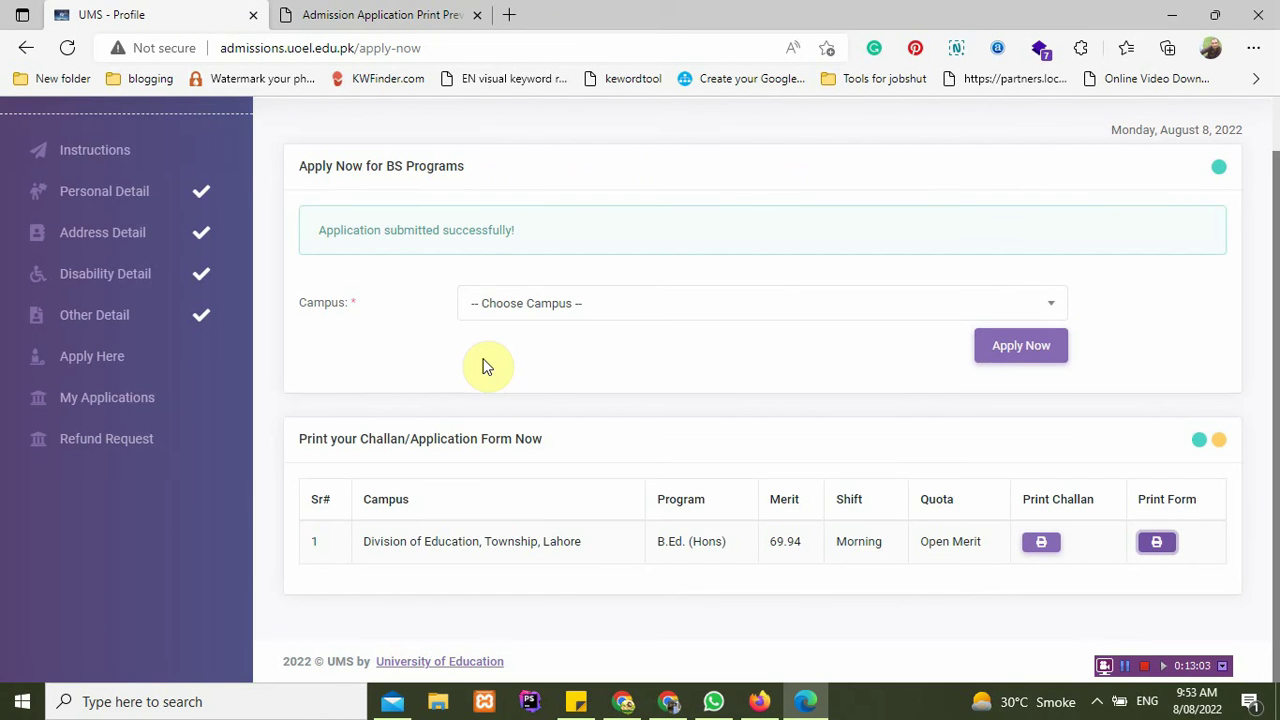
left_click(559, 314)
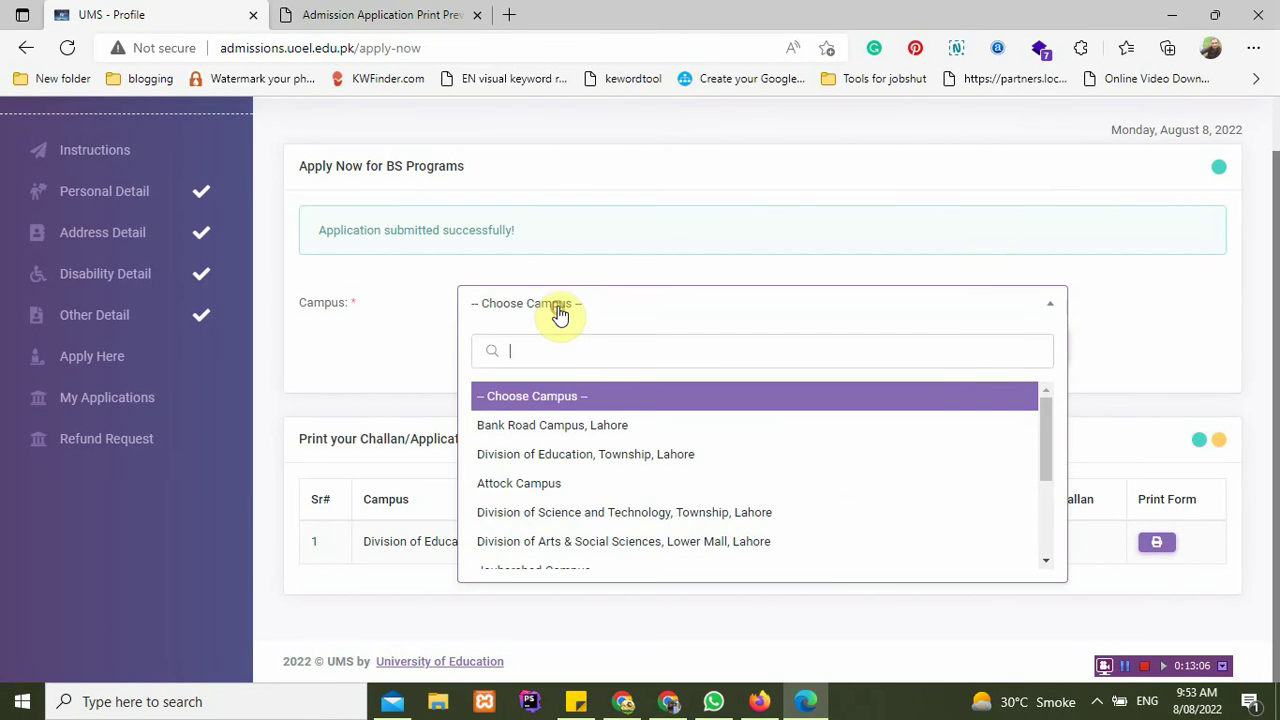
left_click(557, 425)
left_click(586, 343)
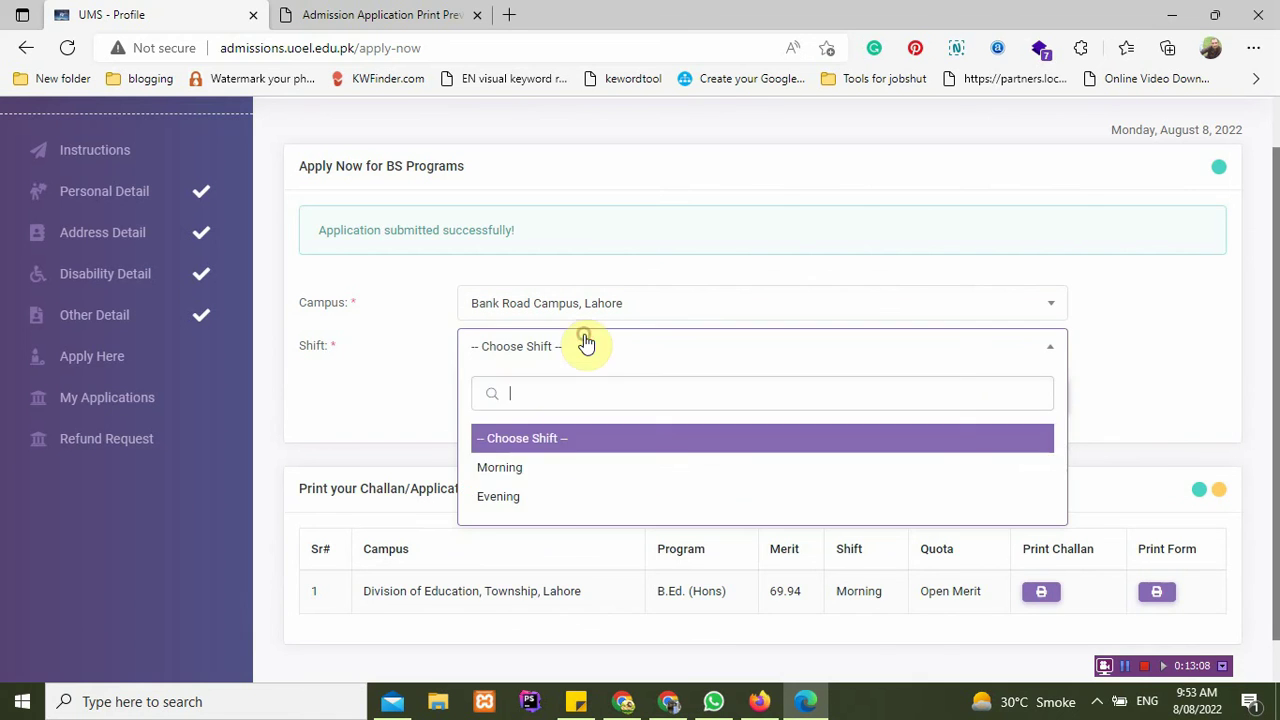
left_click(553, 478)
left_click(560, 400)
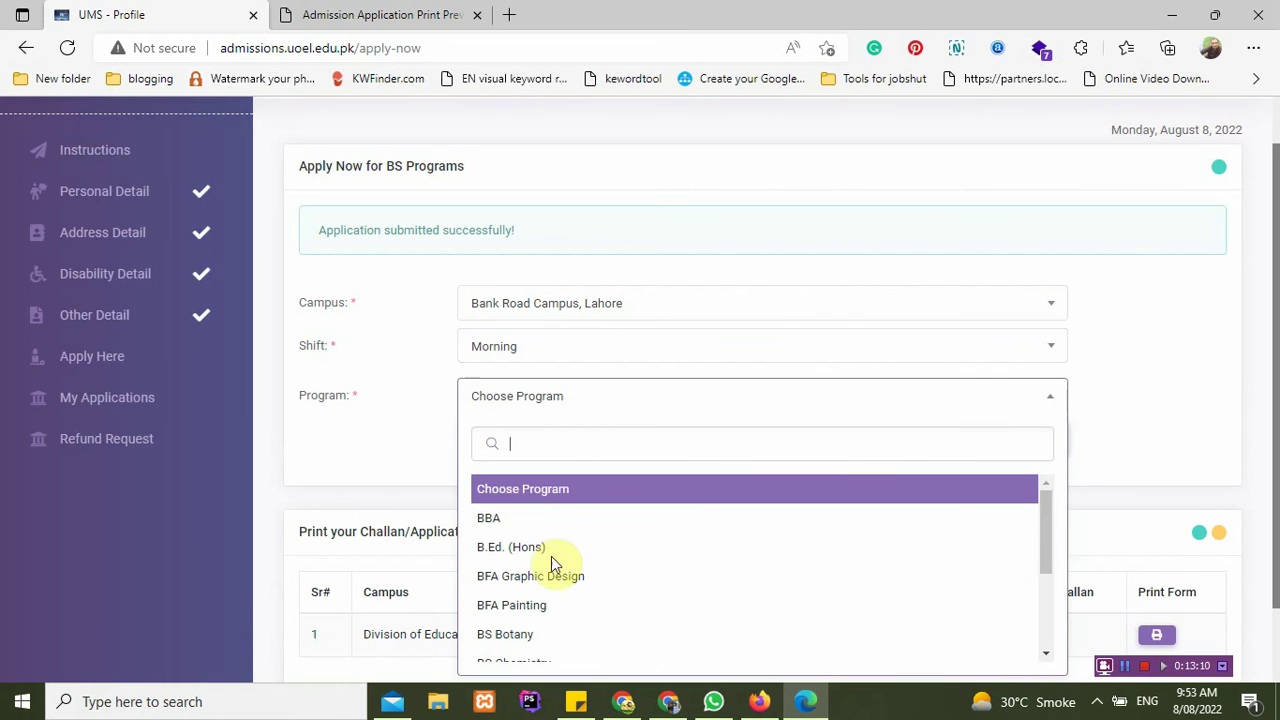
scroll(553, 582, "down", 3)
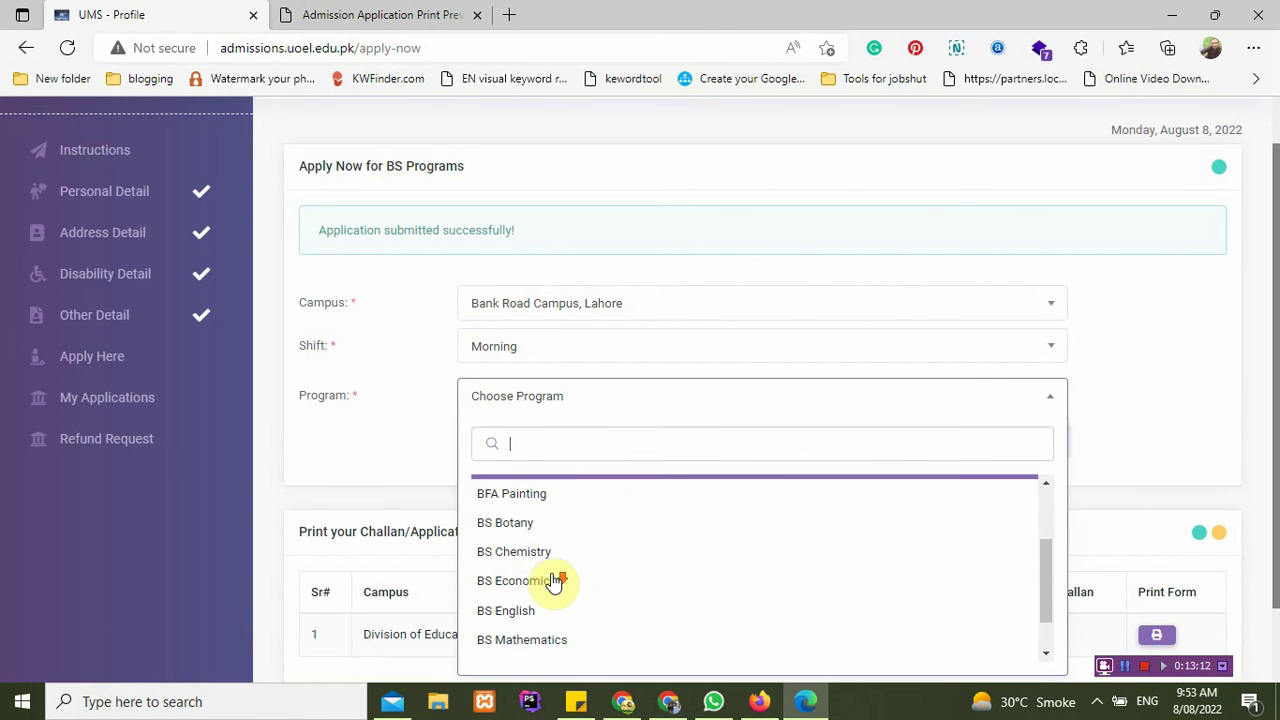
left_click(529, 620)
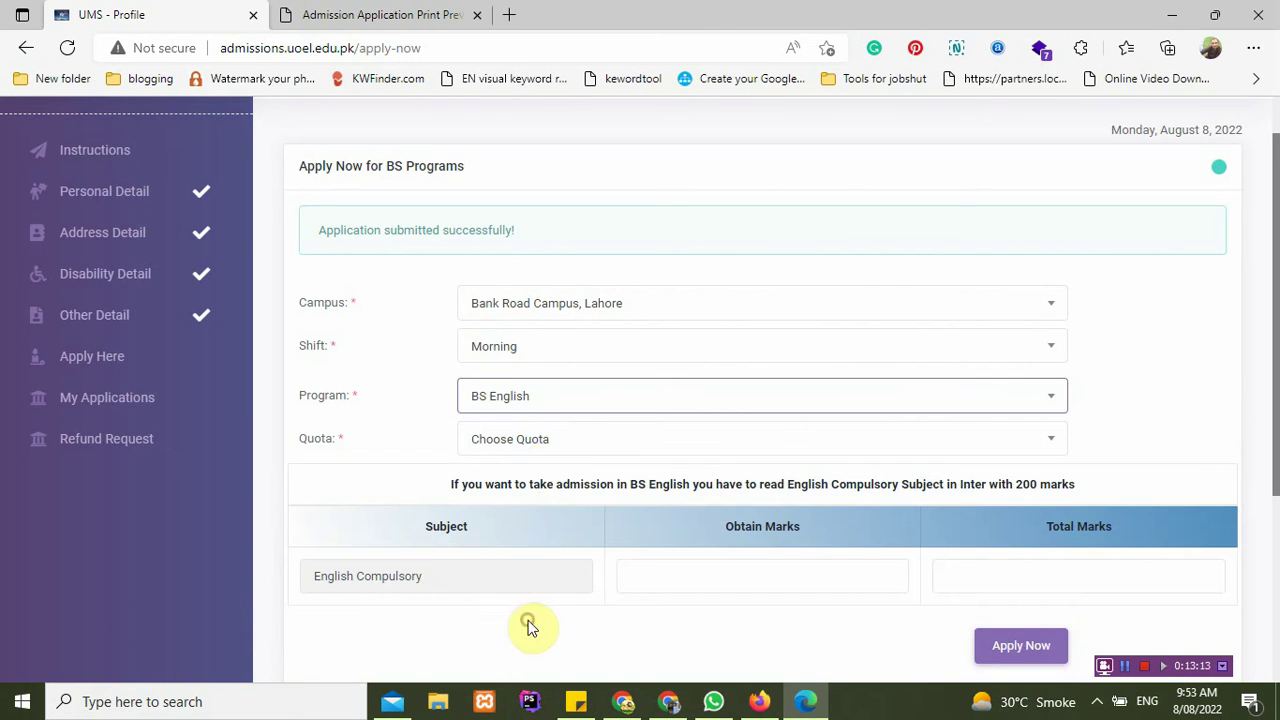
left_click(549, 440)
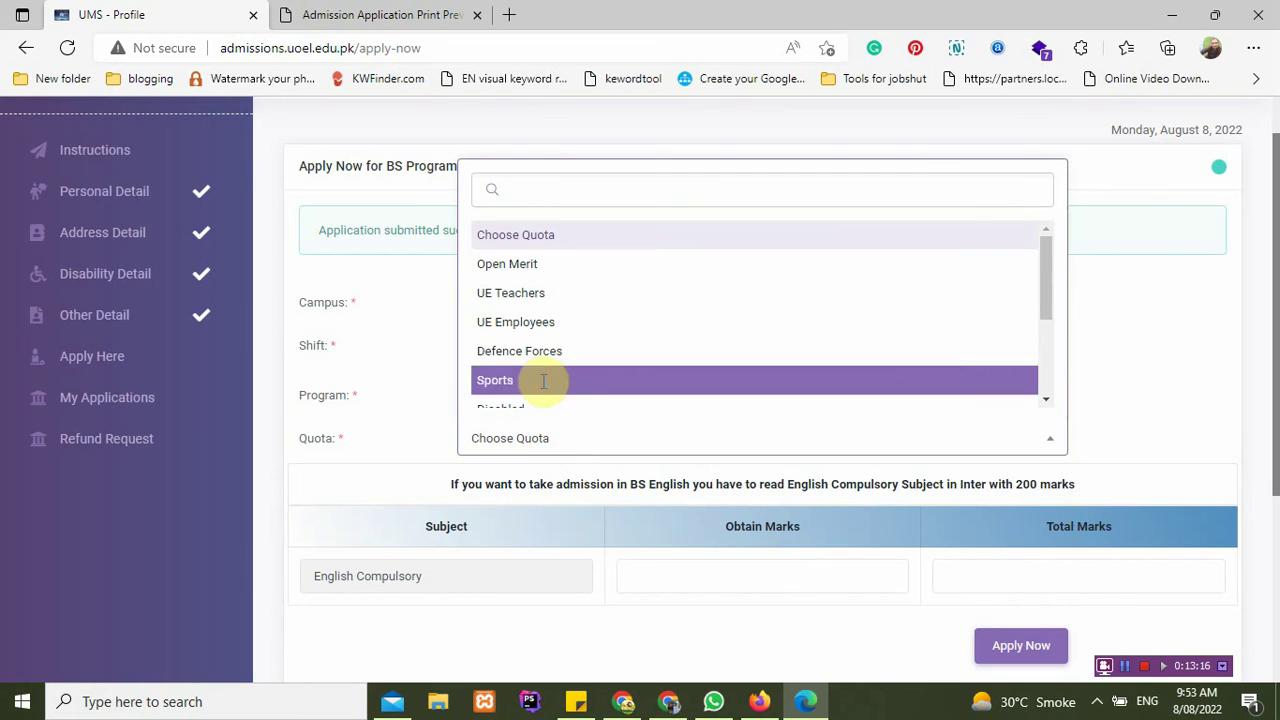
left_click(550, 264)
Step: Click the English Compulsory obtained and total marks fields, dismissing the autofill suggestions
scroll(490, 518, "down", 1)
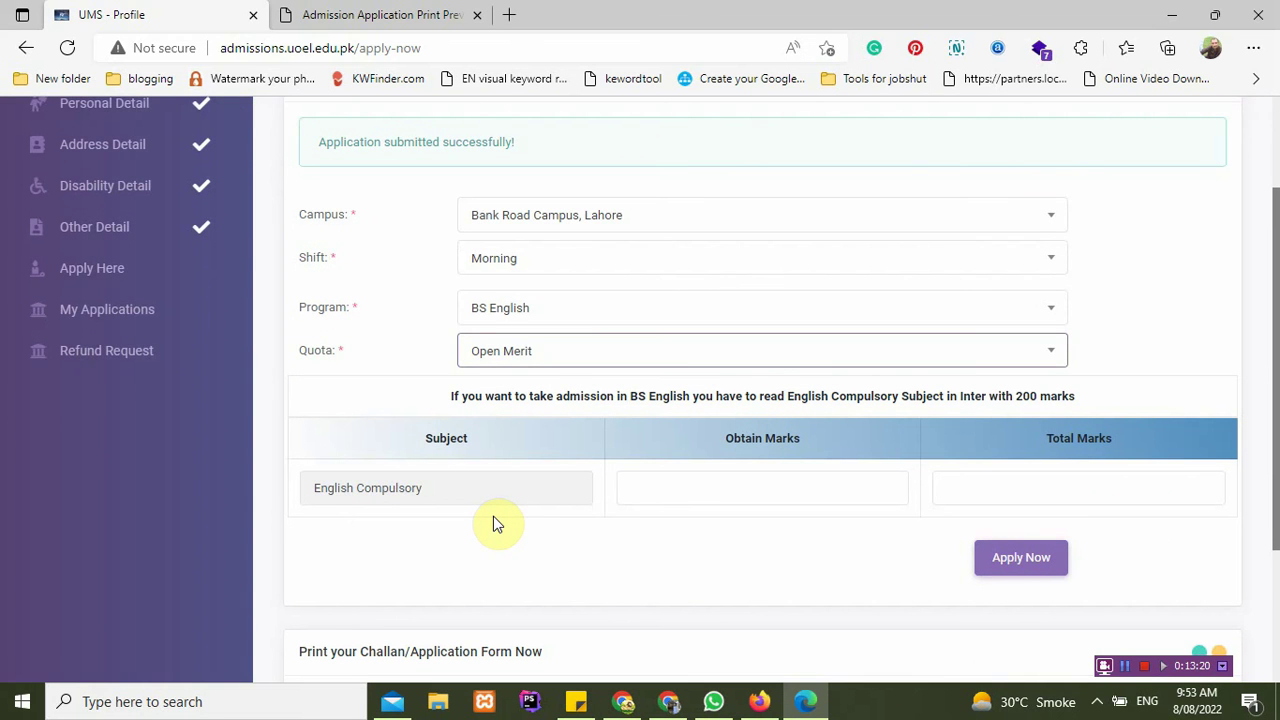
left_click(668, 497)
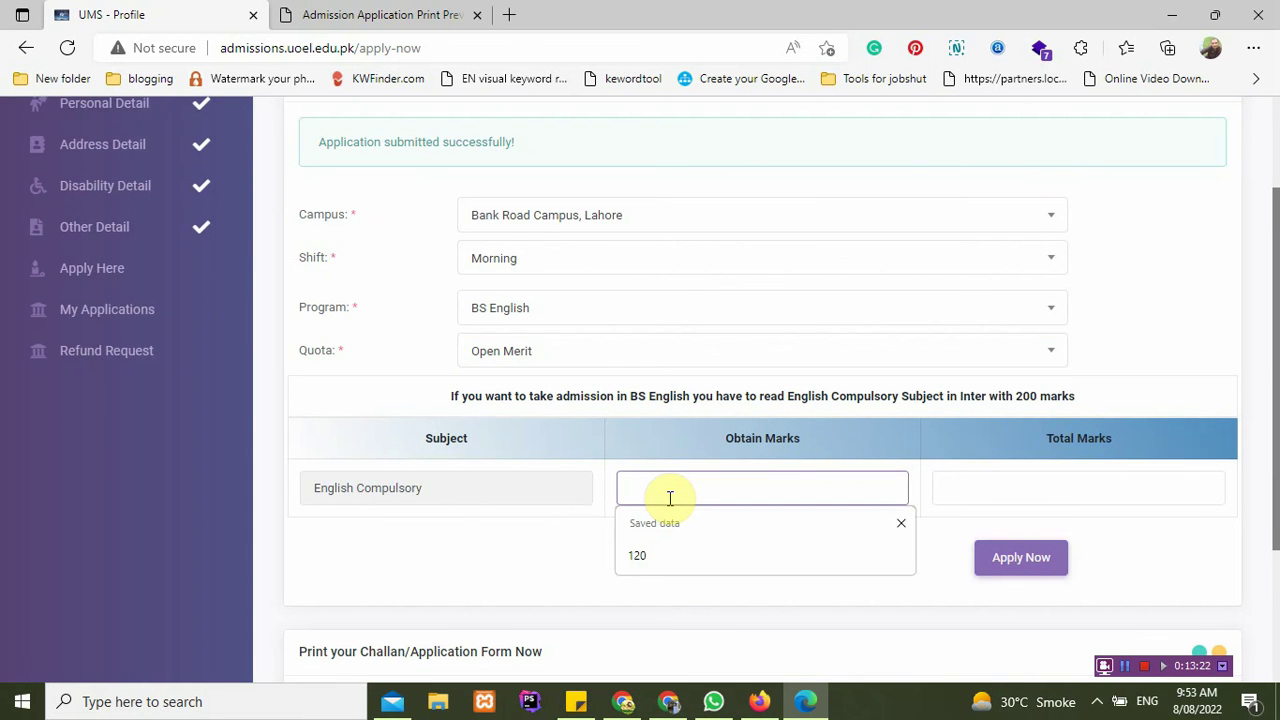
left_click(545, 552)
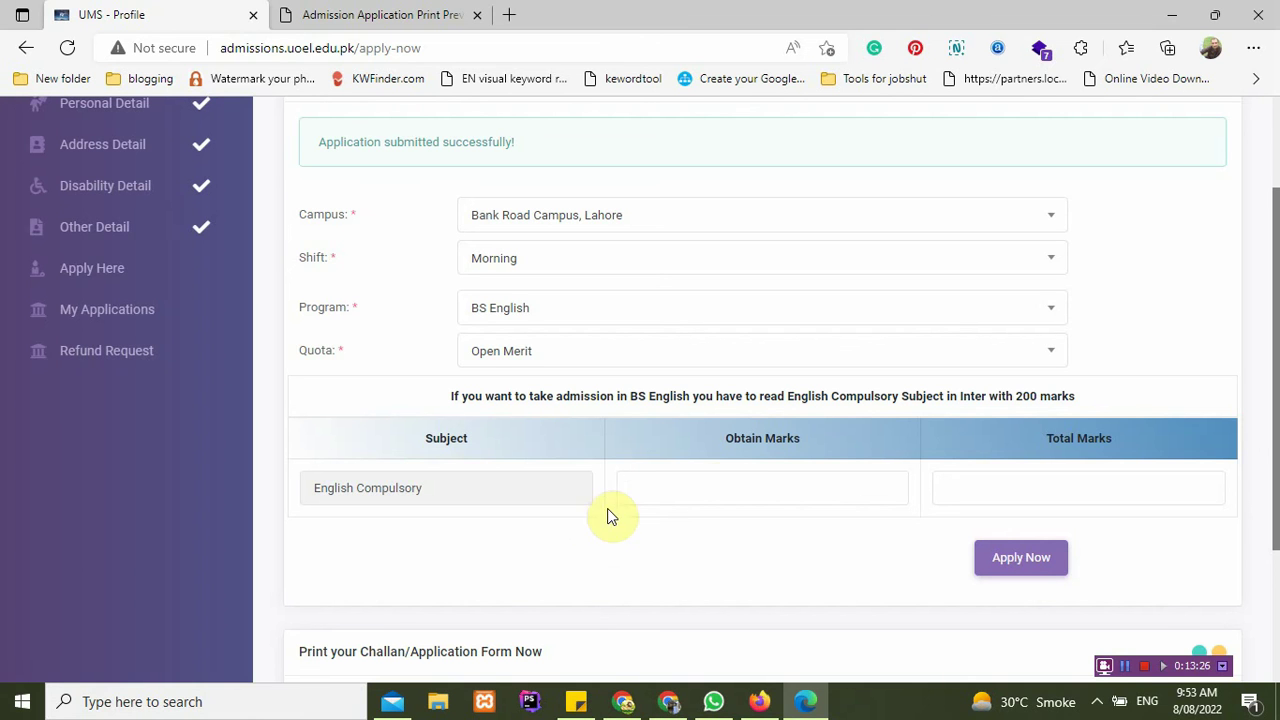
left_click(718, 488)
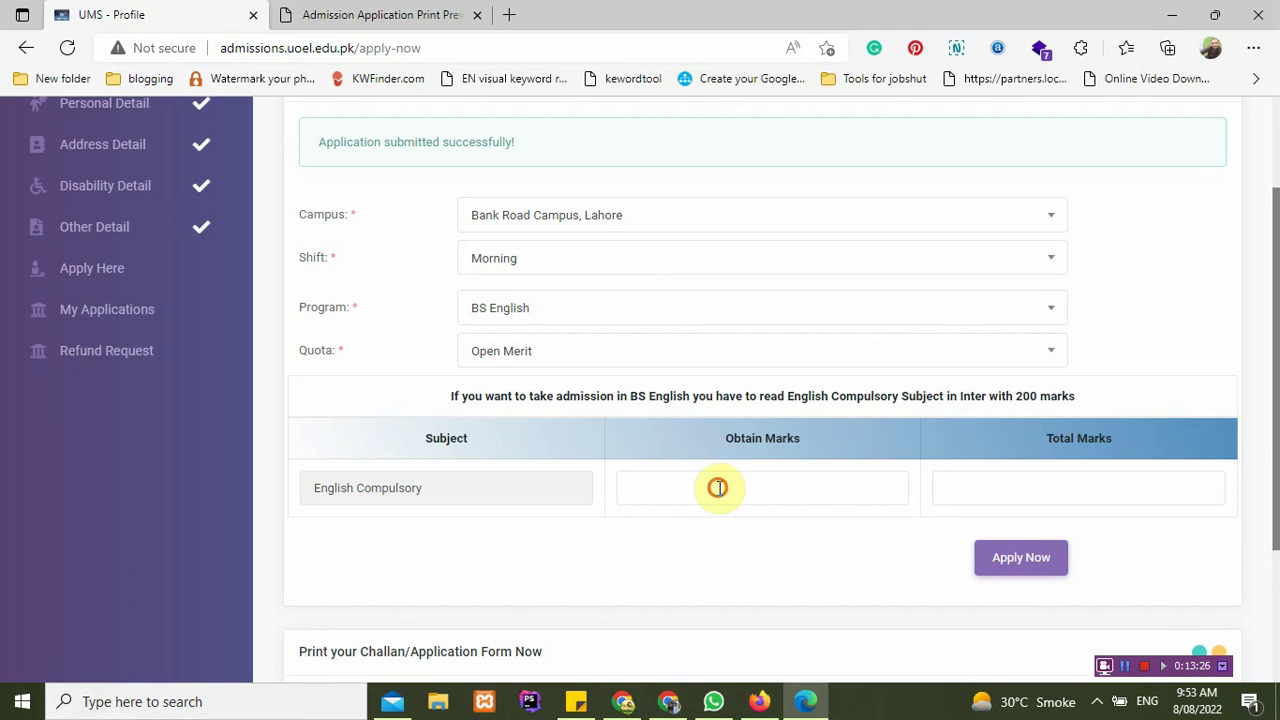
left_click(935, 500)
left_click(611, 528)
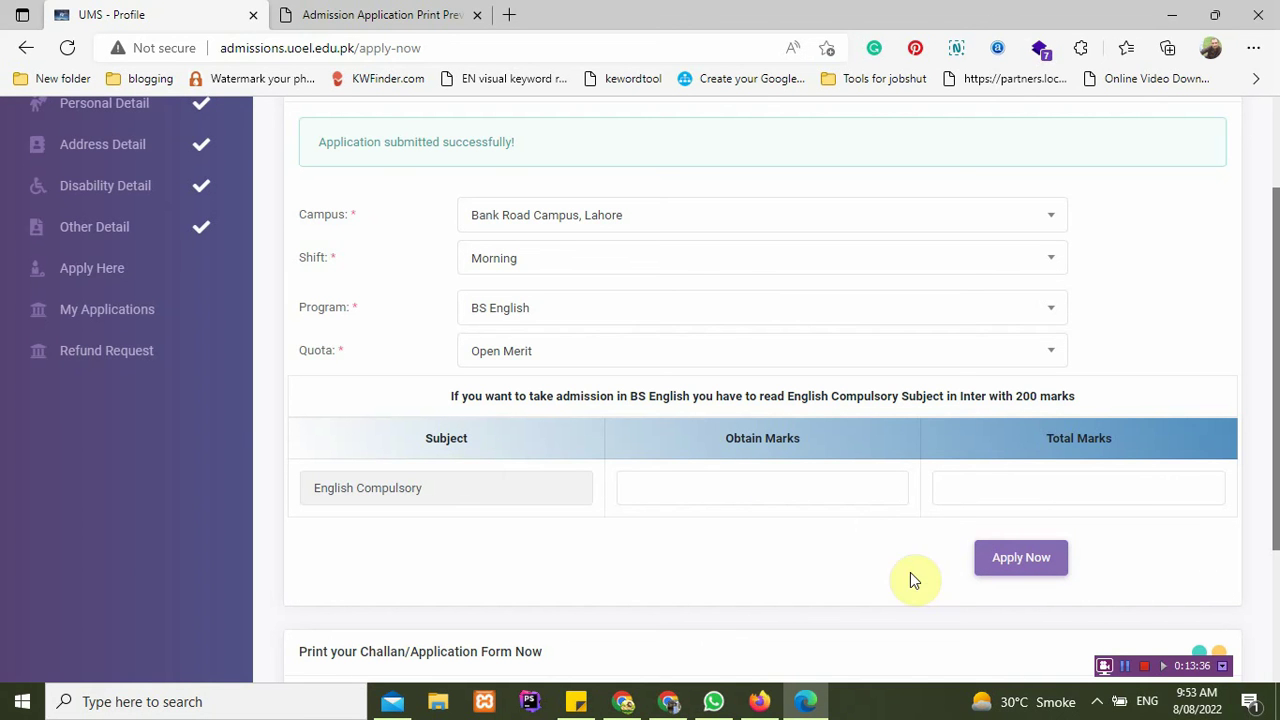
scroll(617, 517, "up", 1)
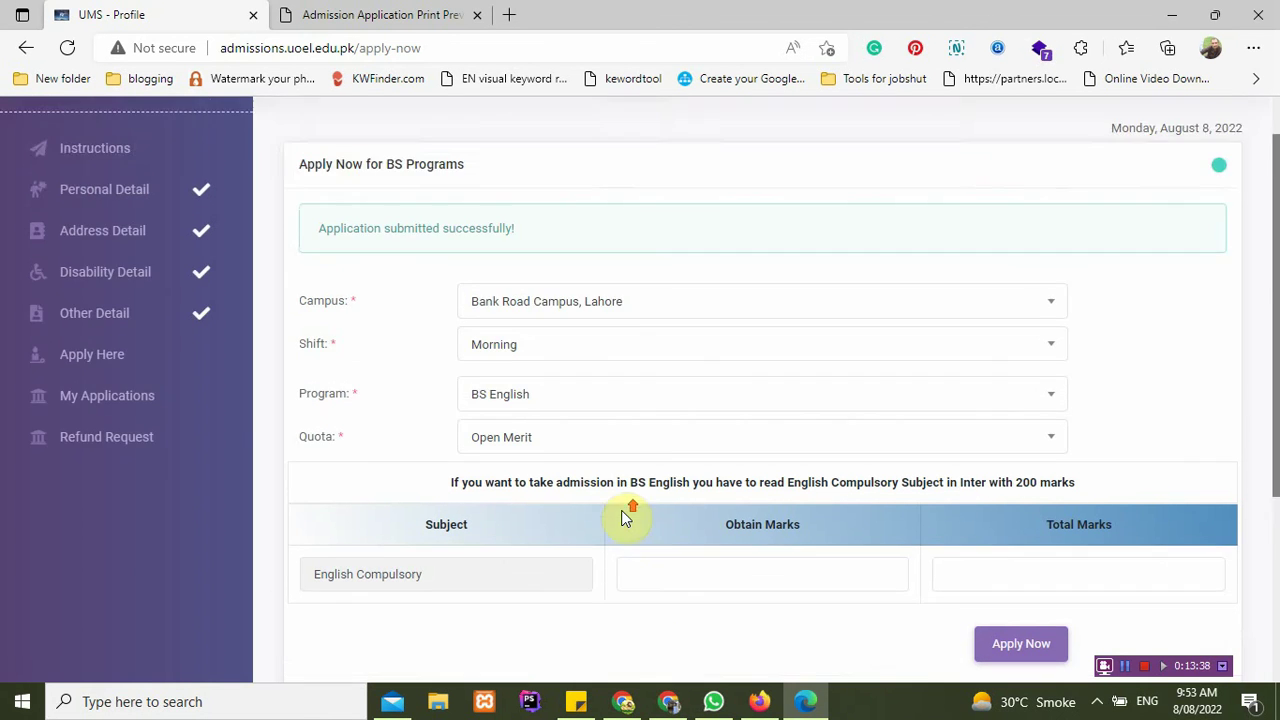
scroll(623, 514, "down", 3)
scroll(621, 515, "up", 1)
scroll(621, 515, "up", 3)
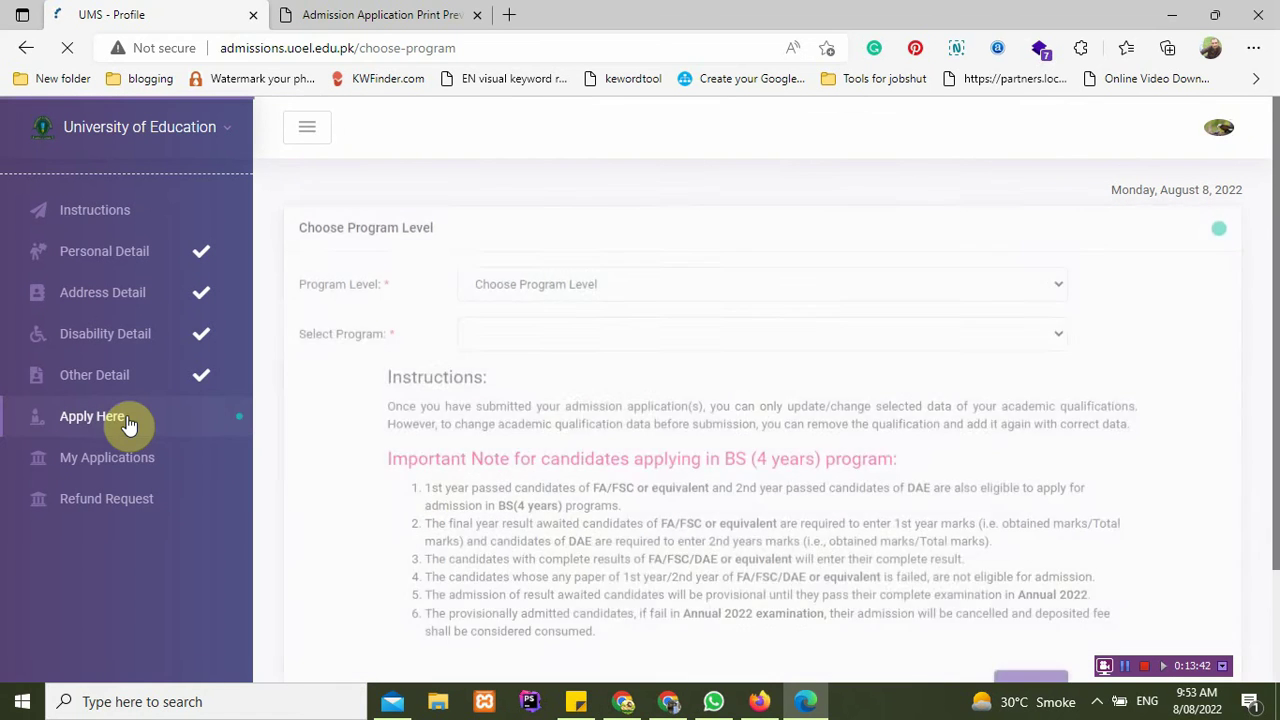
Step: Choose the MS/MPhil level with MS Mathematics and continue to the academic details form
left_click(598, 280)
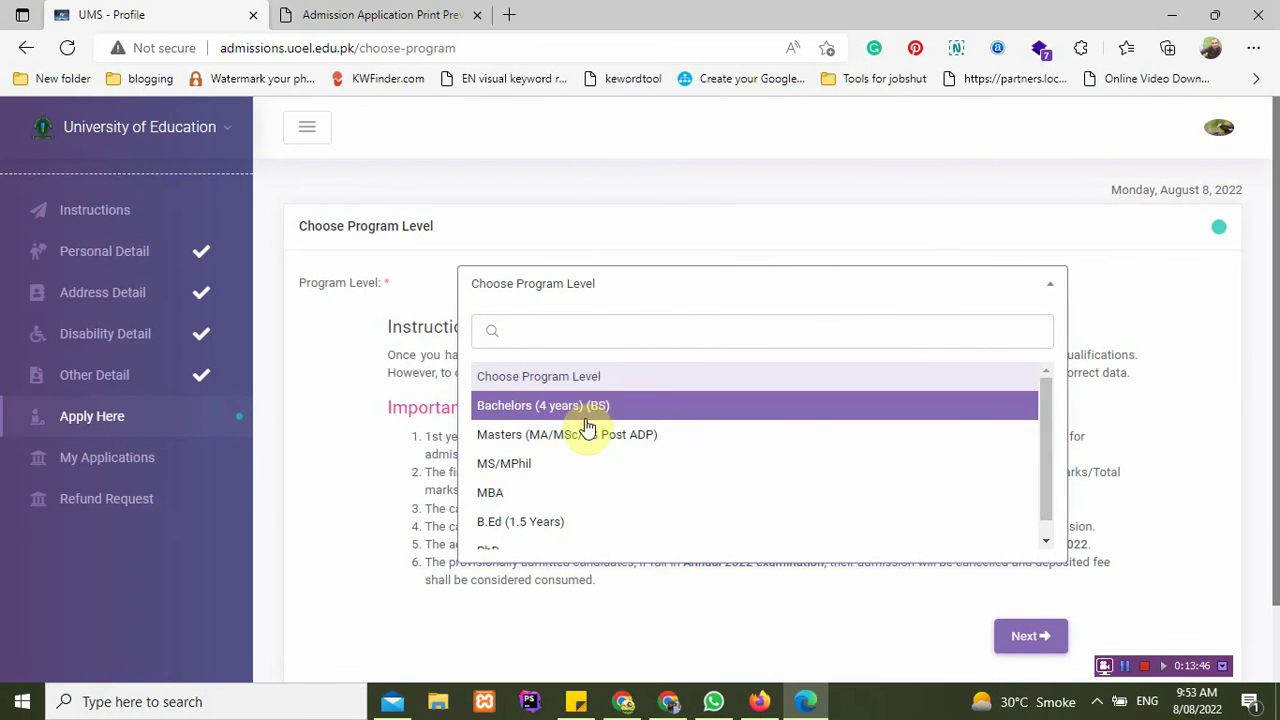
left_click(558, 465)
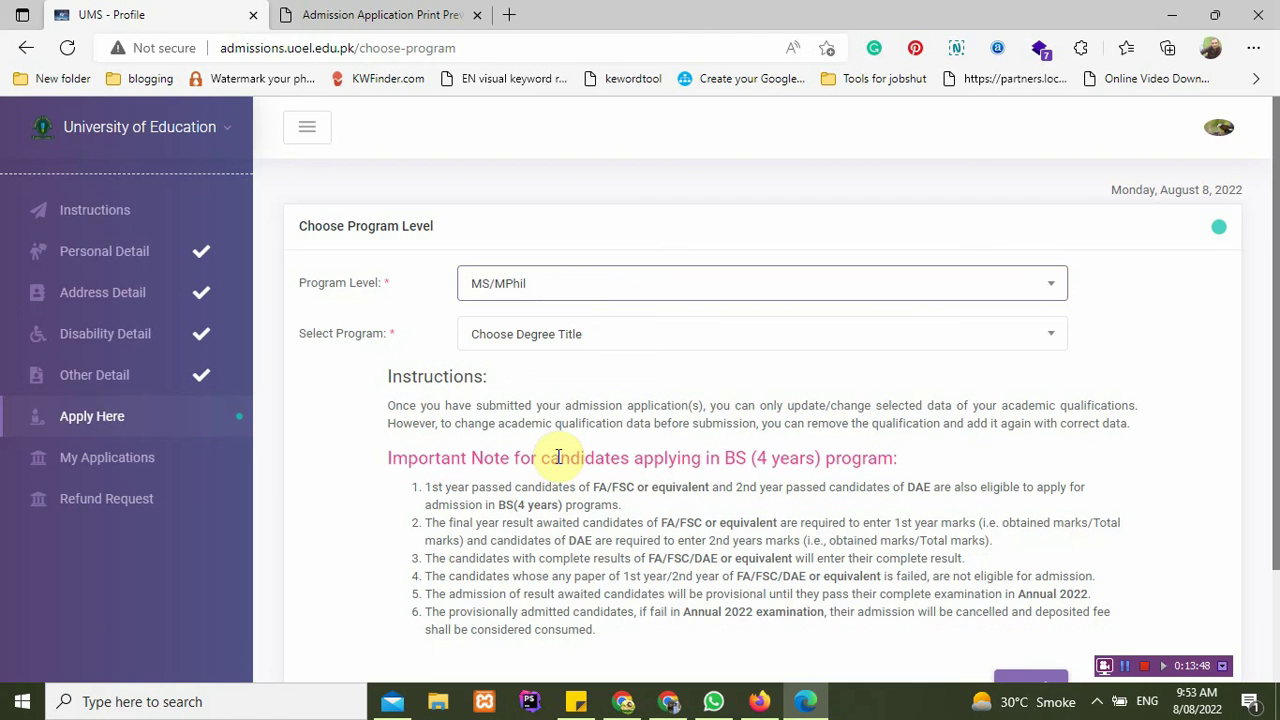
left_click(577, 343)
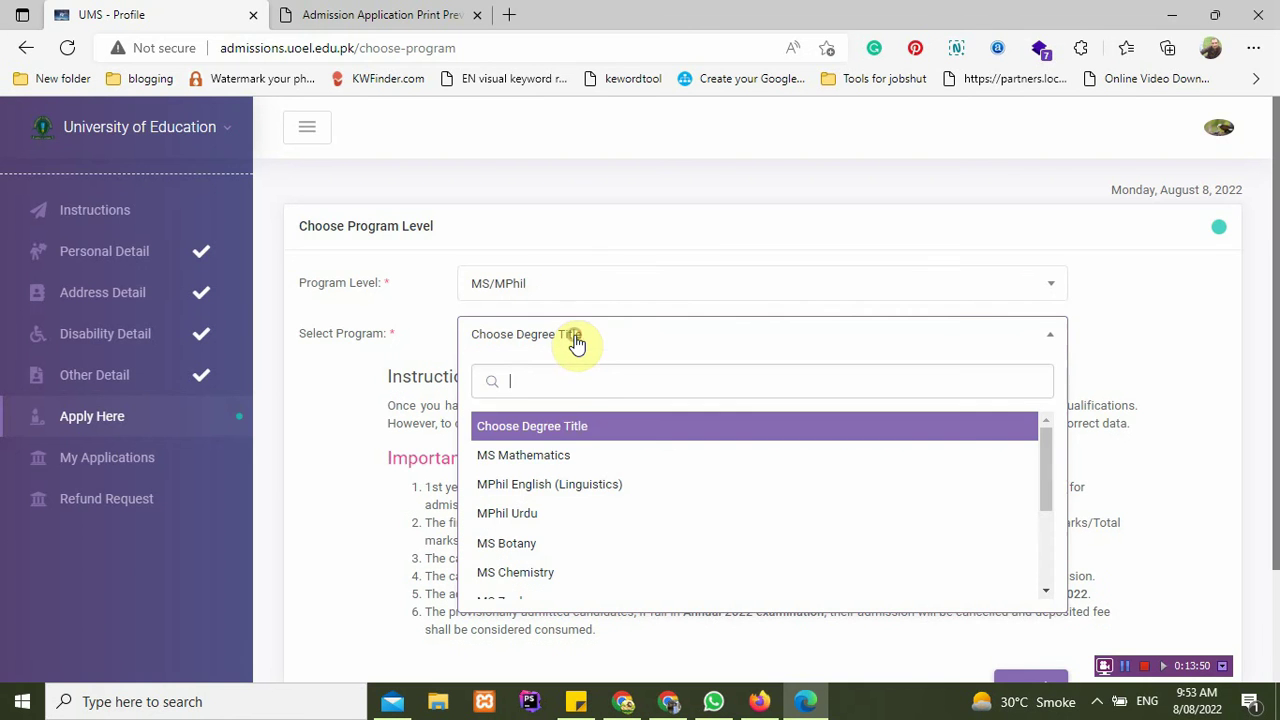
scroll(560, 488, "down", 3)
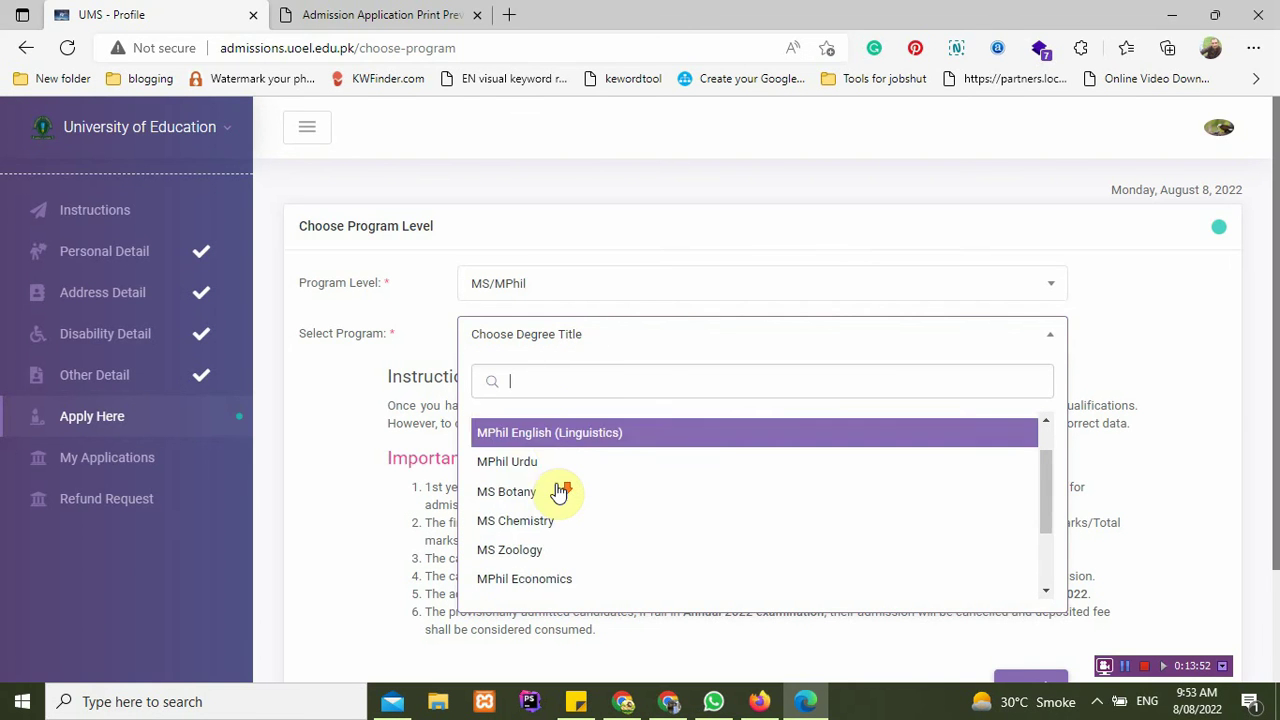
scroll(560, 490, "down", 1)
scroll(580, 530, "up", 3)
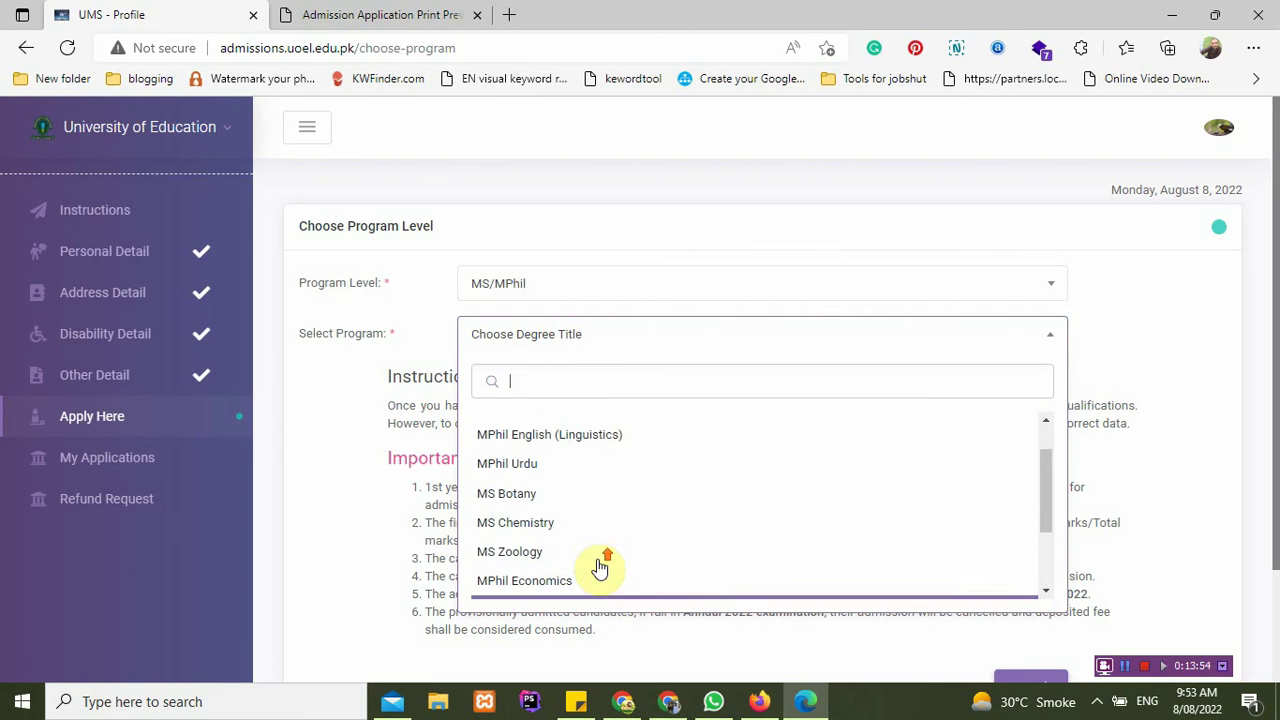
scroll(588, 495, "up", 2)
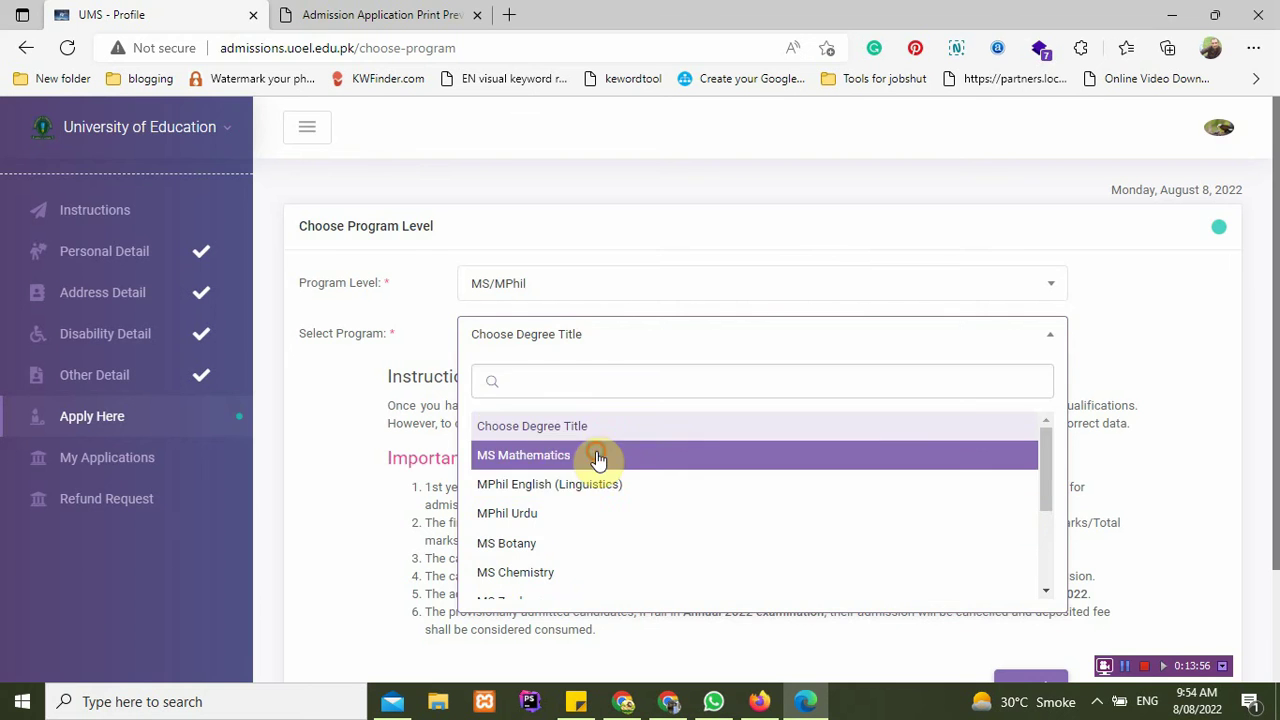
left_click(597, 456)
scroll(1074, 632, "down", 1)
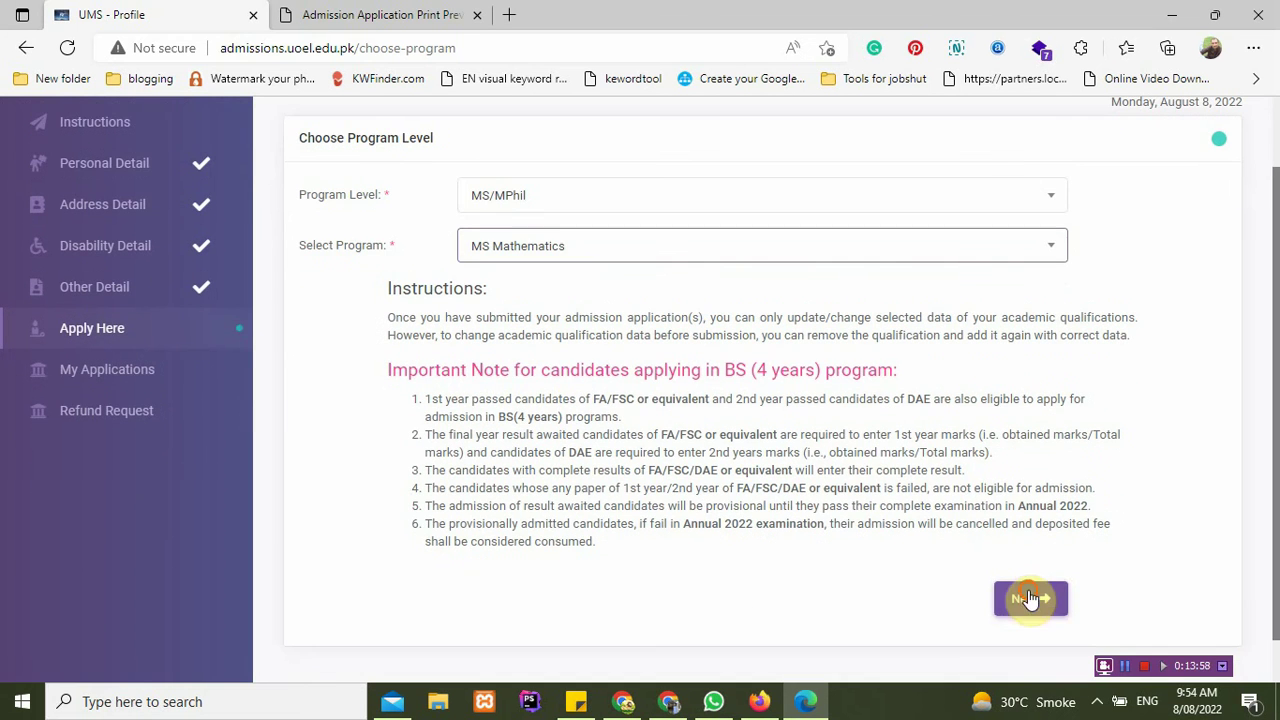
left_click(1030, 598)
Step: Scroll through the MS form to check the empty Manage Qualification list
scroll(495, 428, "down", 1)
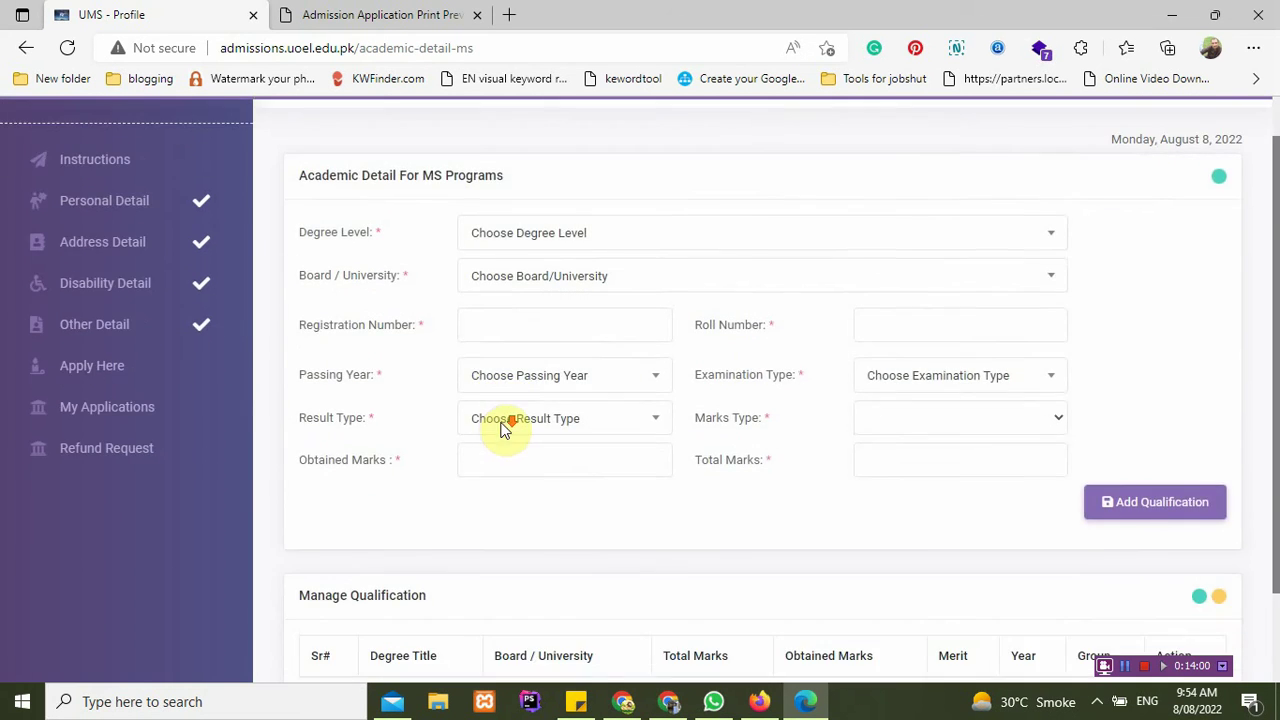
scroll(837, 566, "down", 2)
scroll(834, 531, "up", 3)
scroll(820, 533, "down", 3)
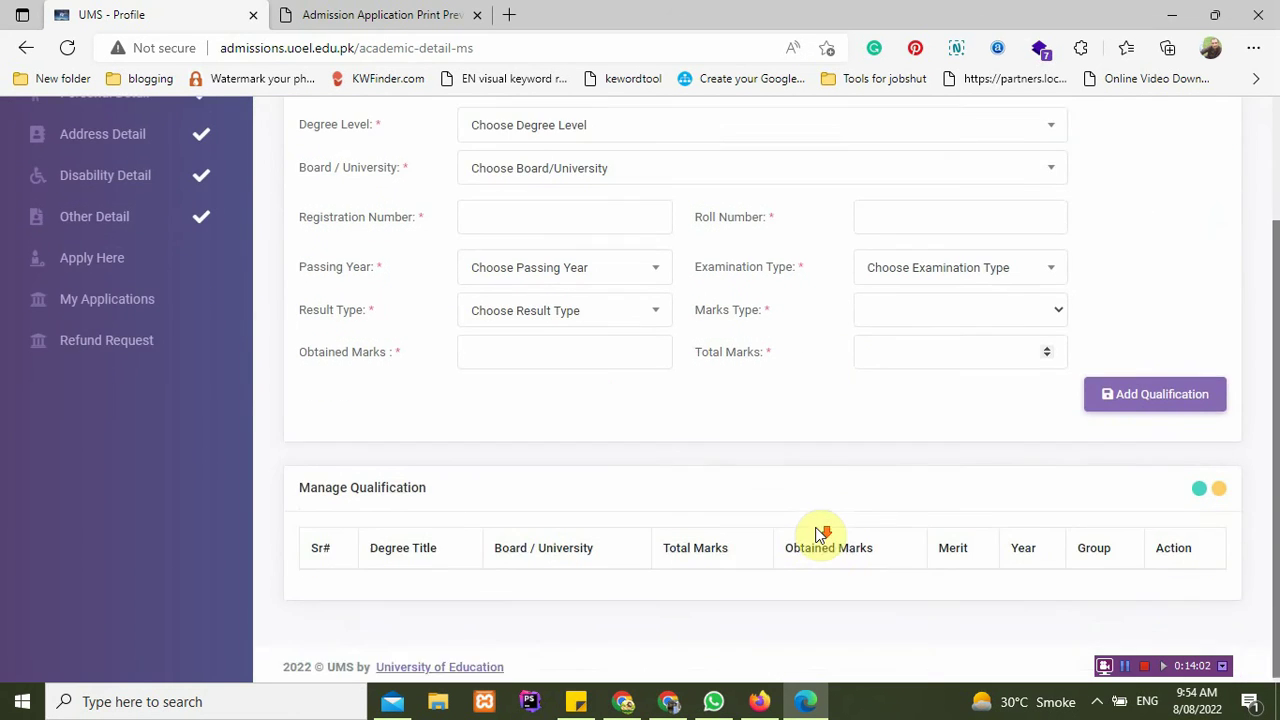
scroll(820, 533, "up", 2)
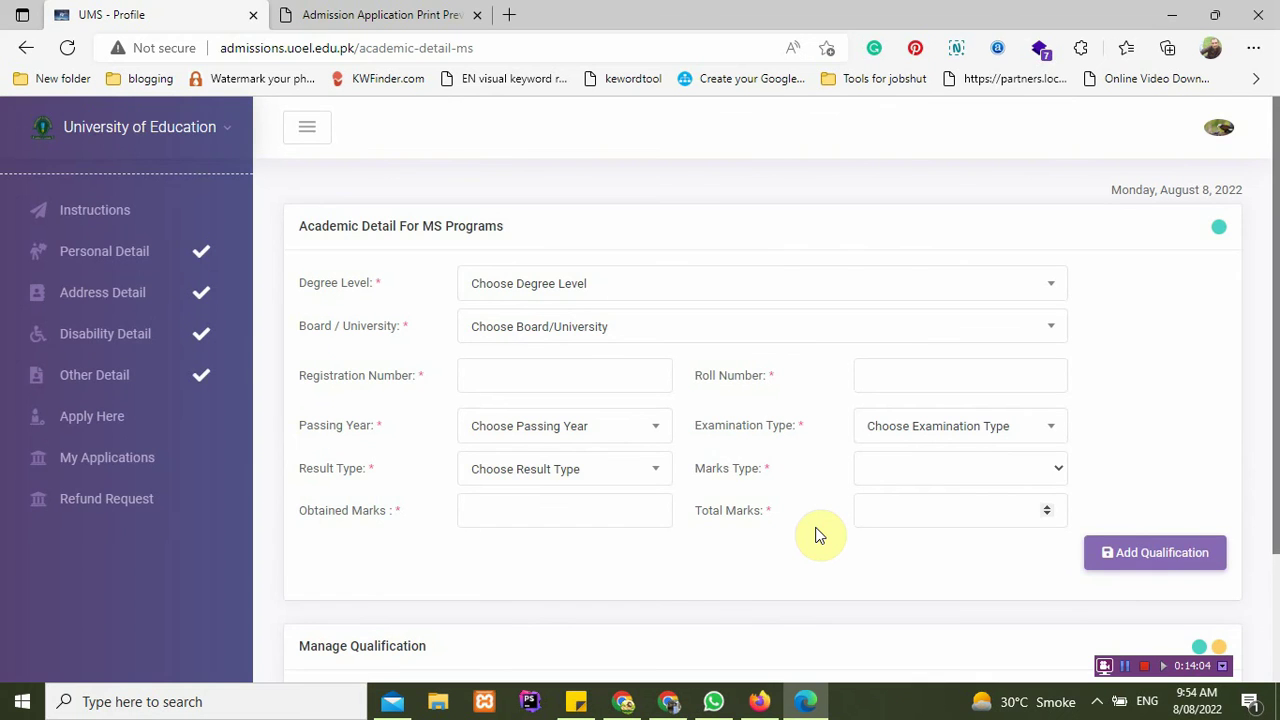
scroll(814, 534, "down", 2)
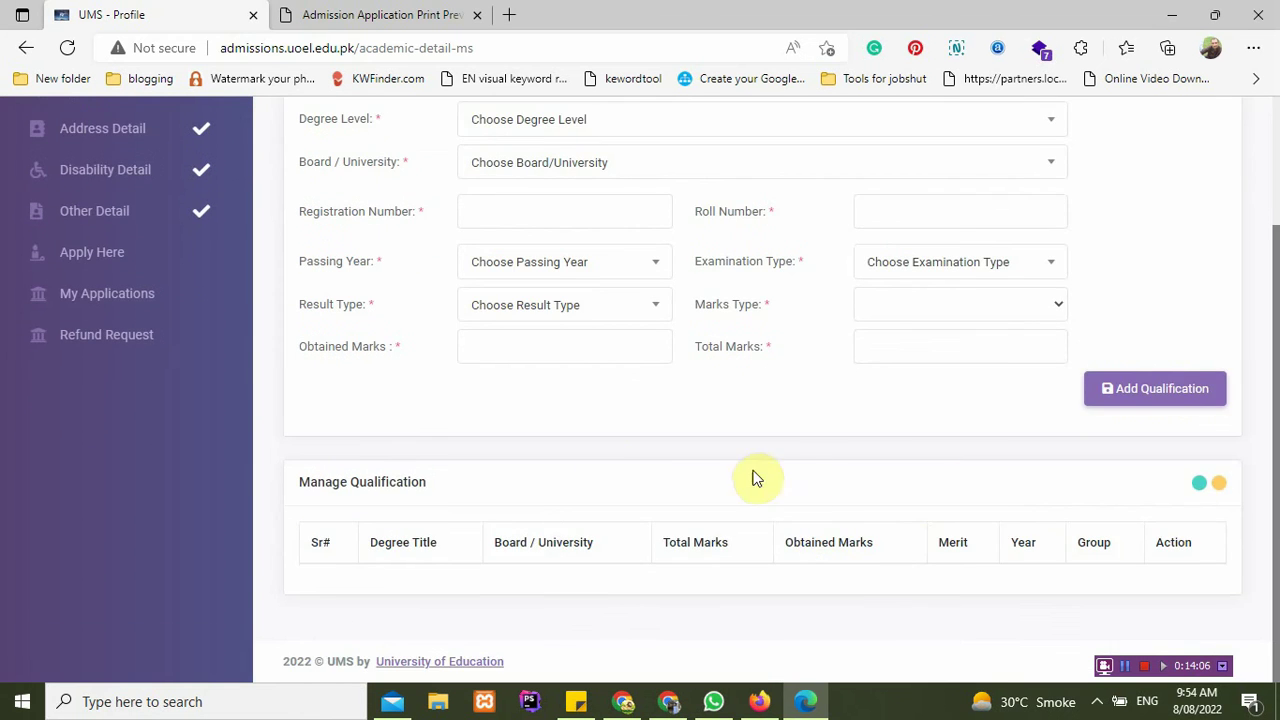
scroll(600, 457, "up", 2)
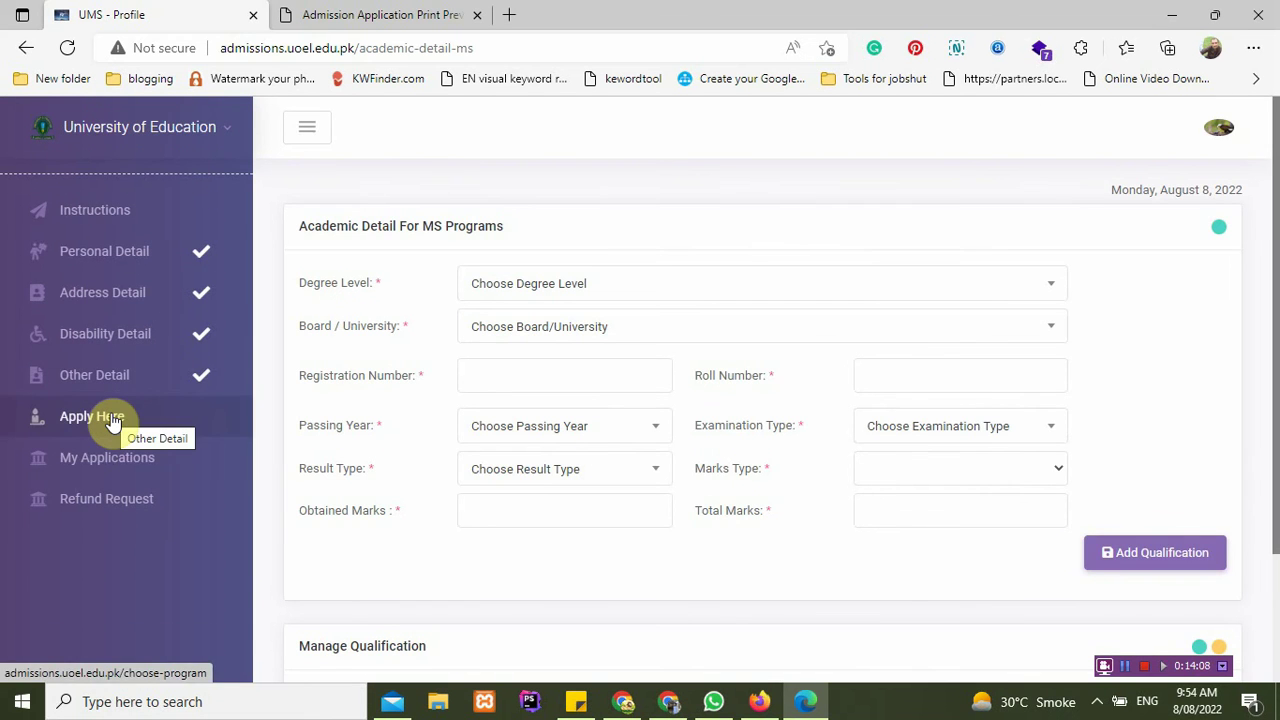
Step: Try applying with MBA as both program level and program
left_click(113, 422)
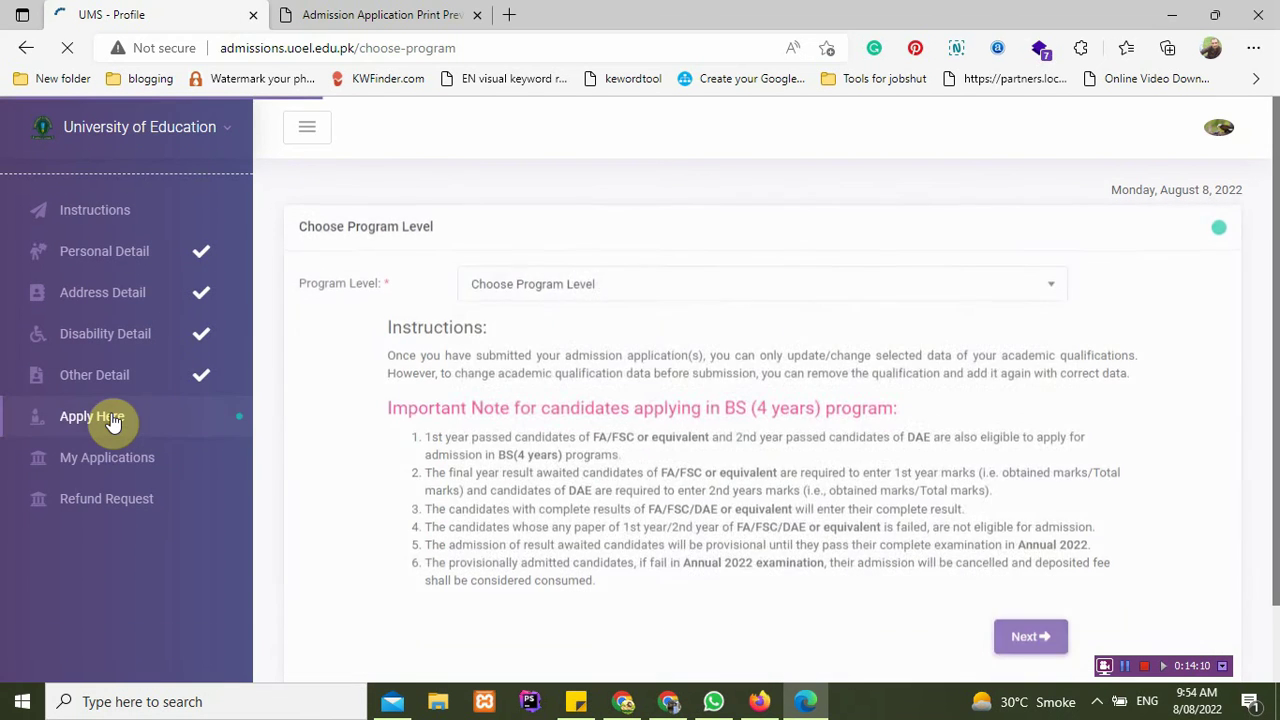
left_click(572, 281)
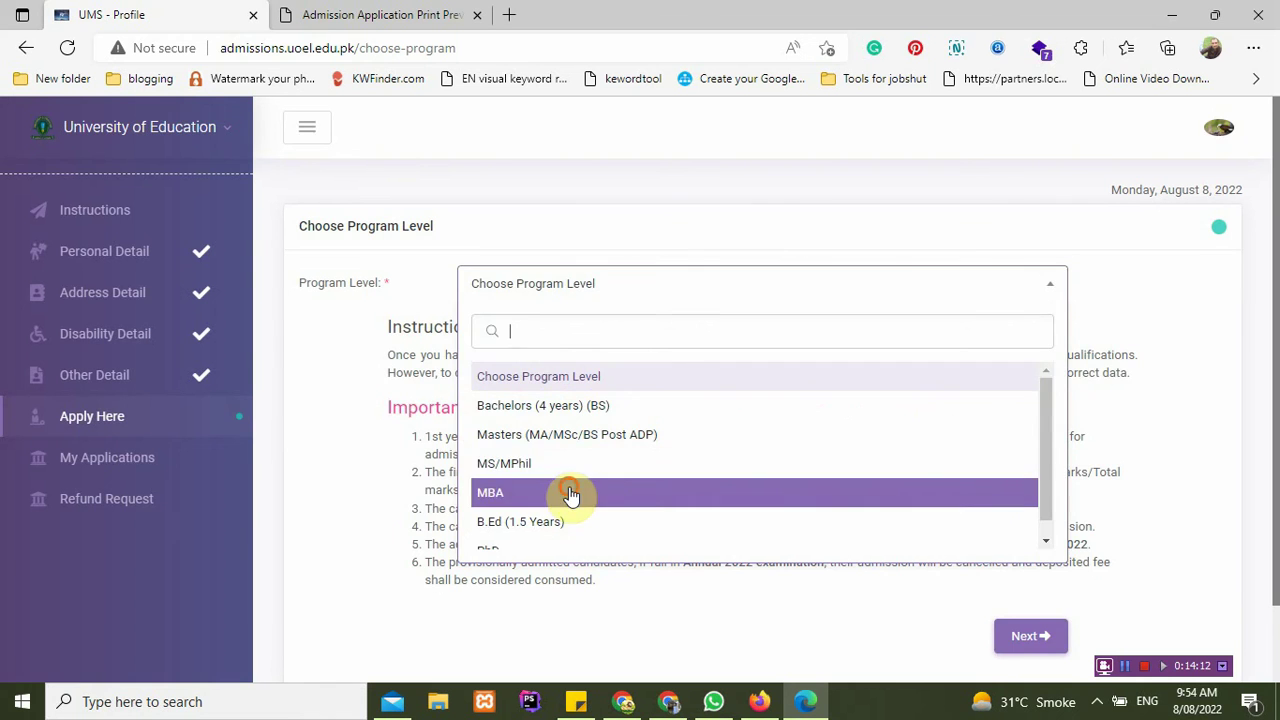
left_click(570, 492)
left_click(557, 334)
left_click(540, 457)
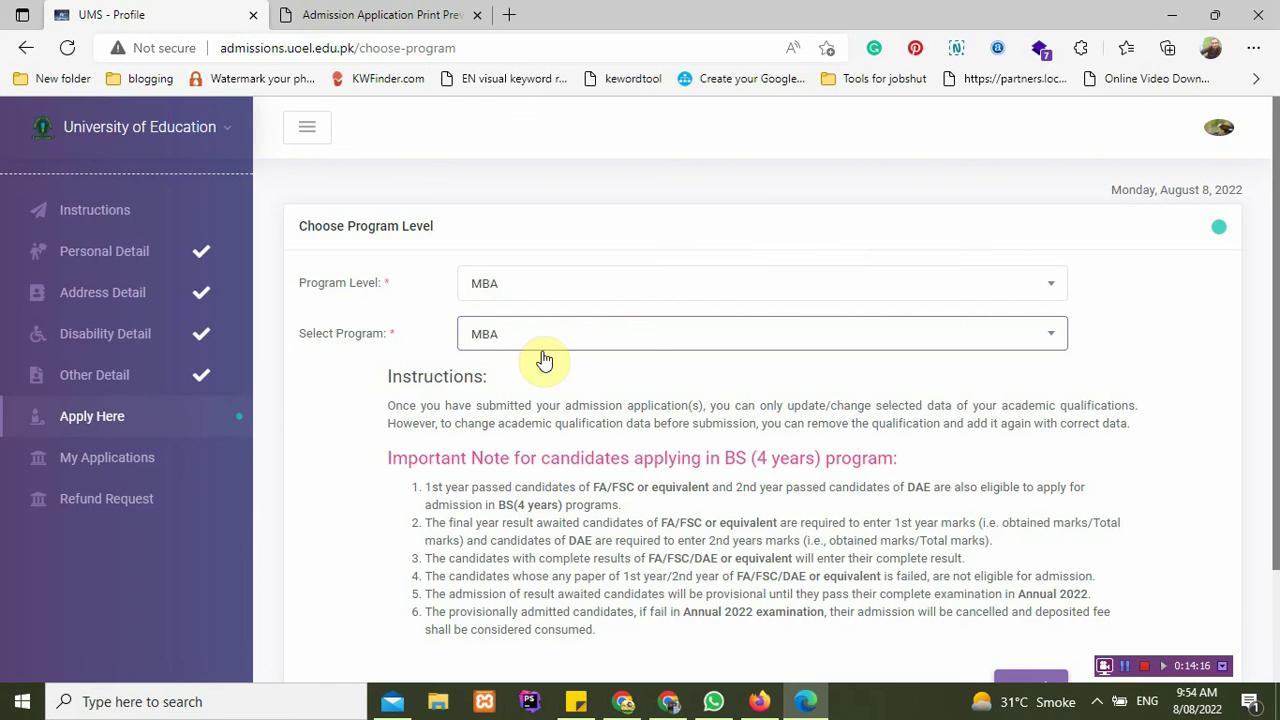
scroll(760, 440, "down", 2)
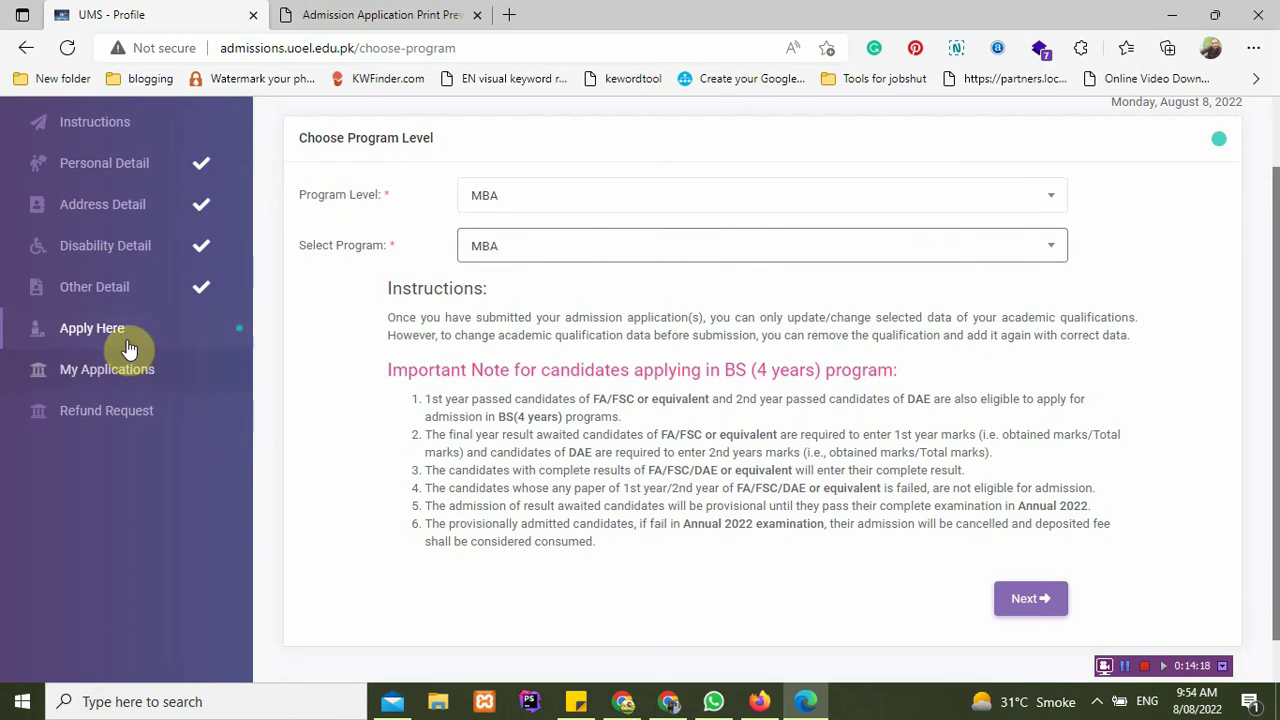
Step: Open the B.Ed (1.5 Years) academic details form, then return to program choice
left_click(128, 345)
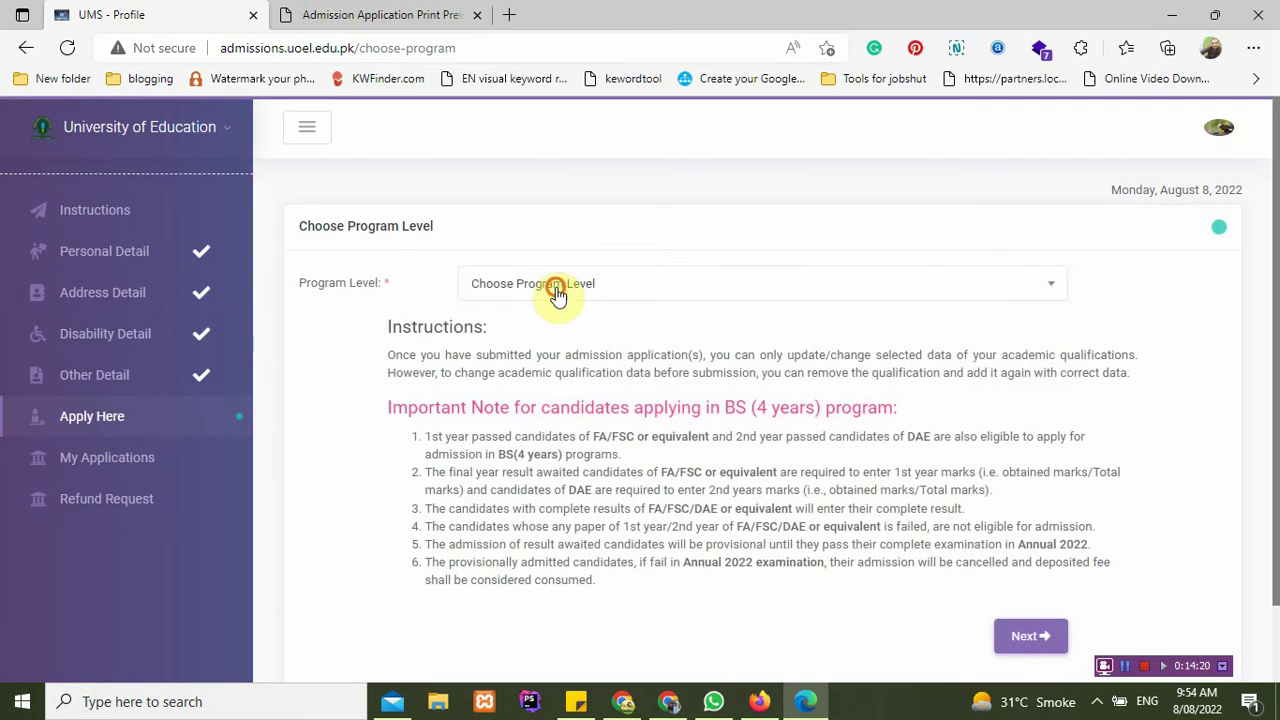
left_click(555, 286)
left_click(542, 521)
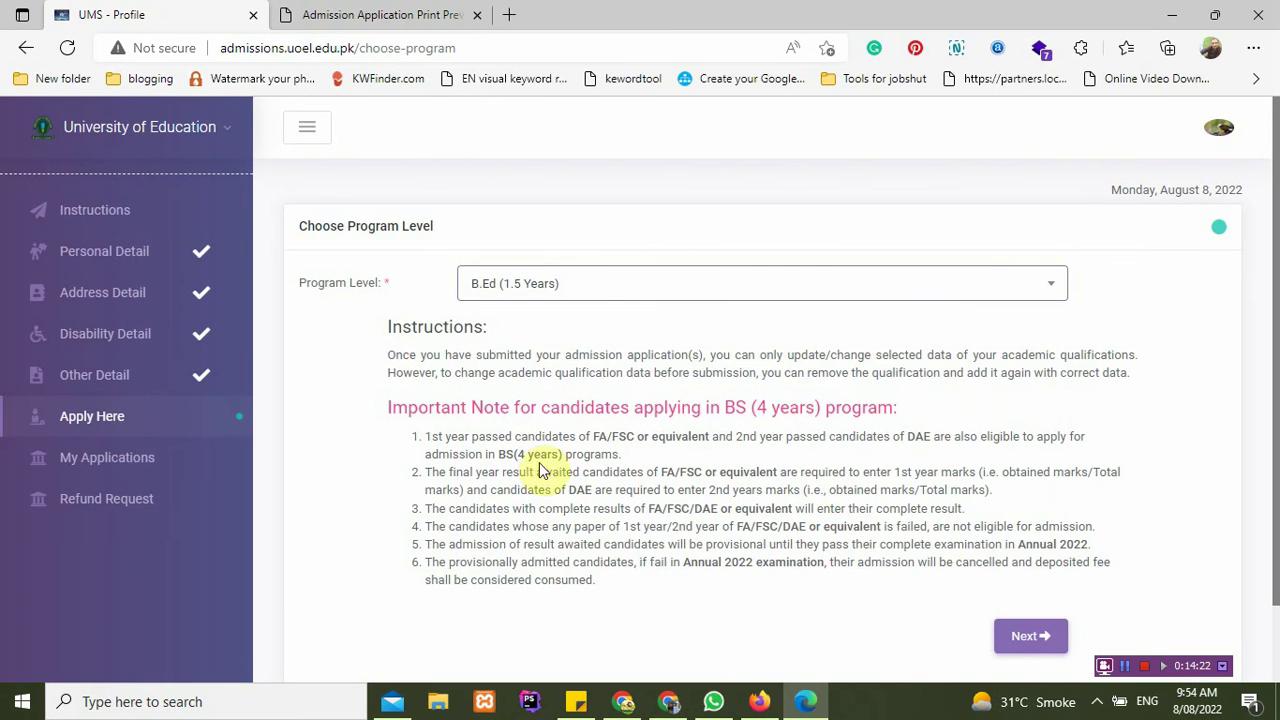
left_click(999, 632)
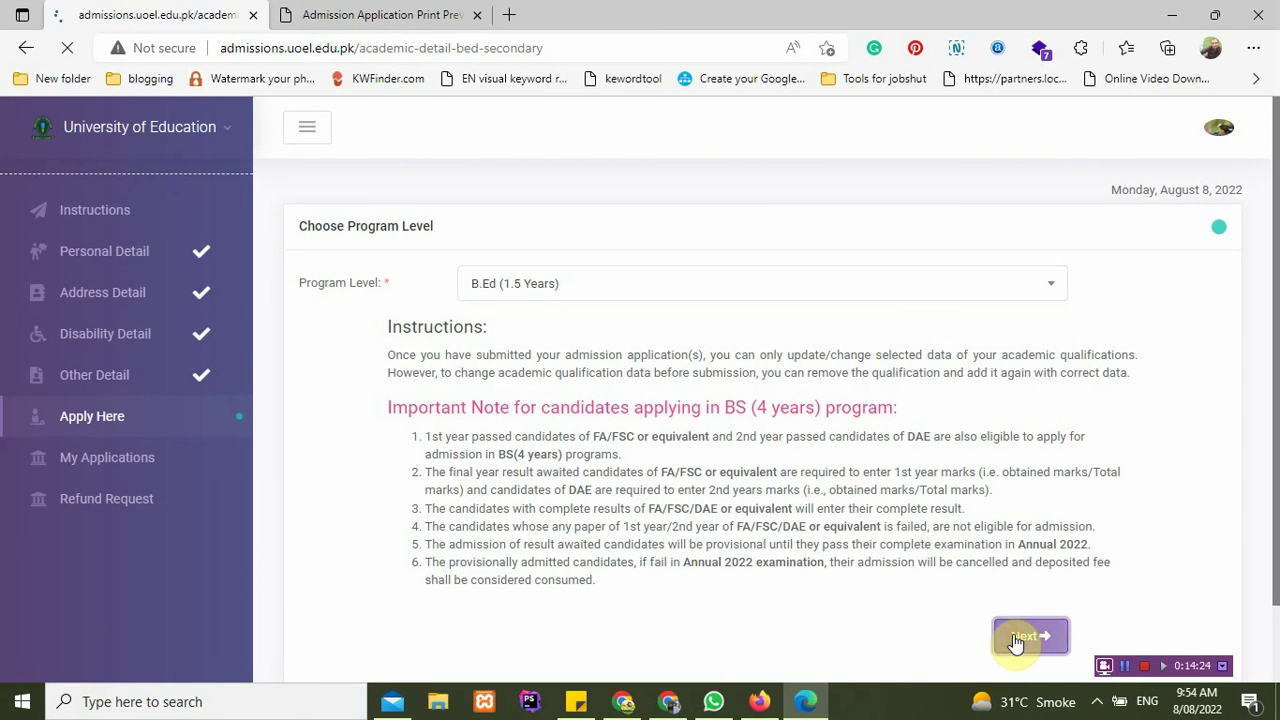
scroll(591, 478, "down", 2)
scroll(591, 478, "up", 2)
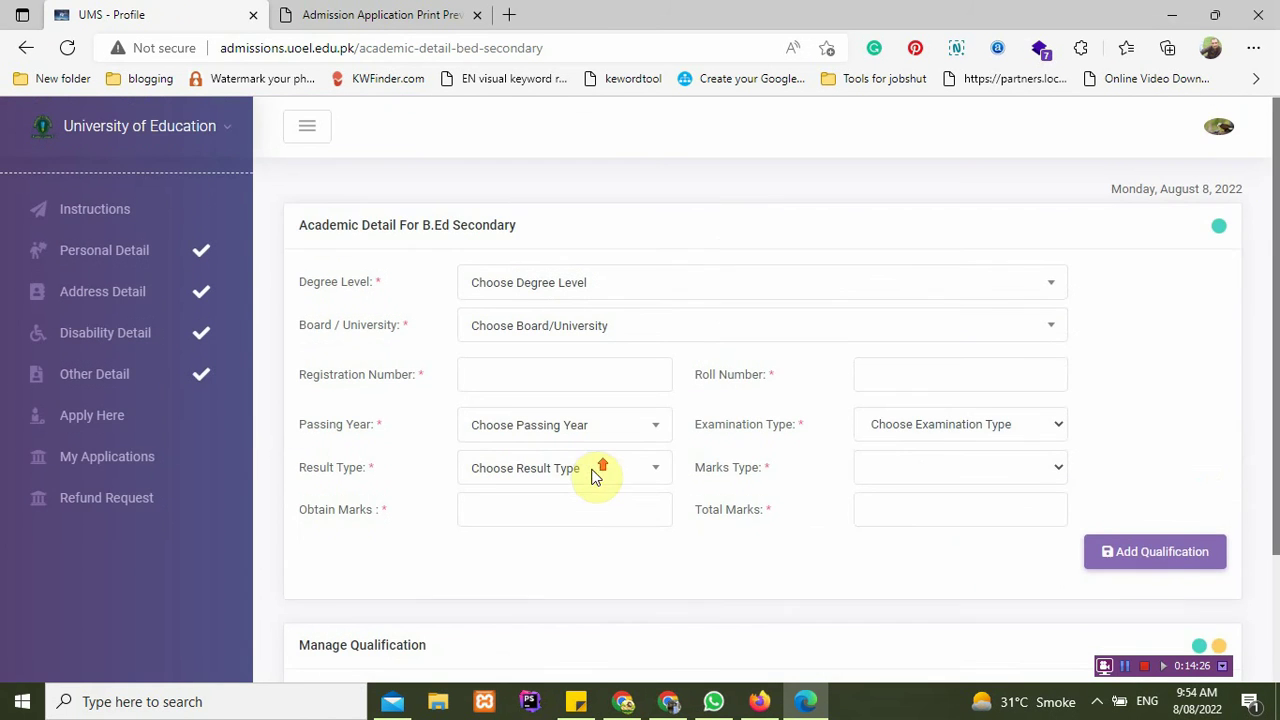
left_click(666, 283)
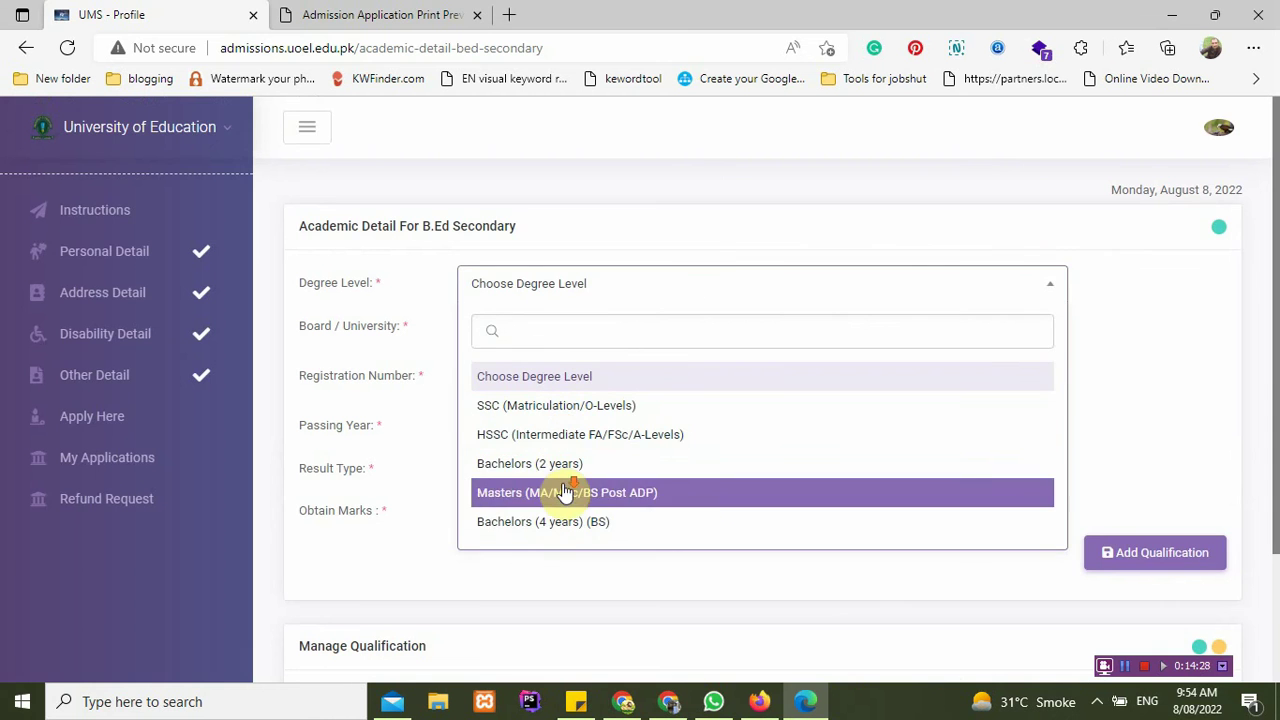
left_click(380, 497)
left_click(140, 420)
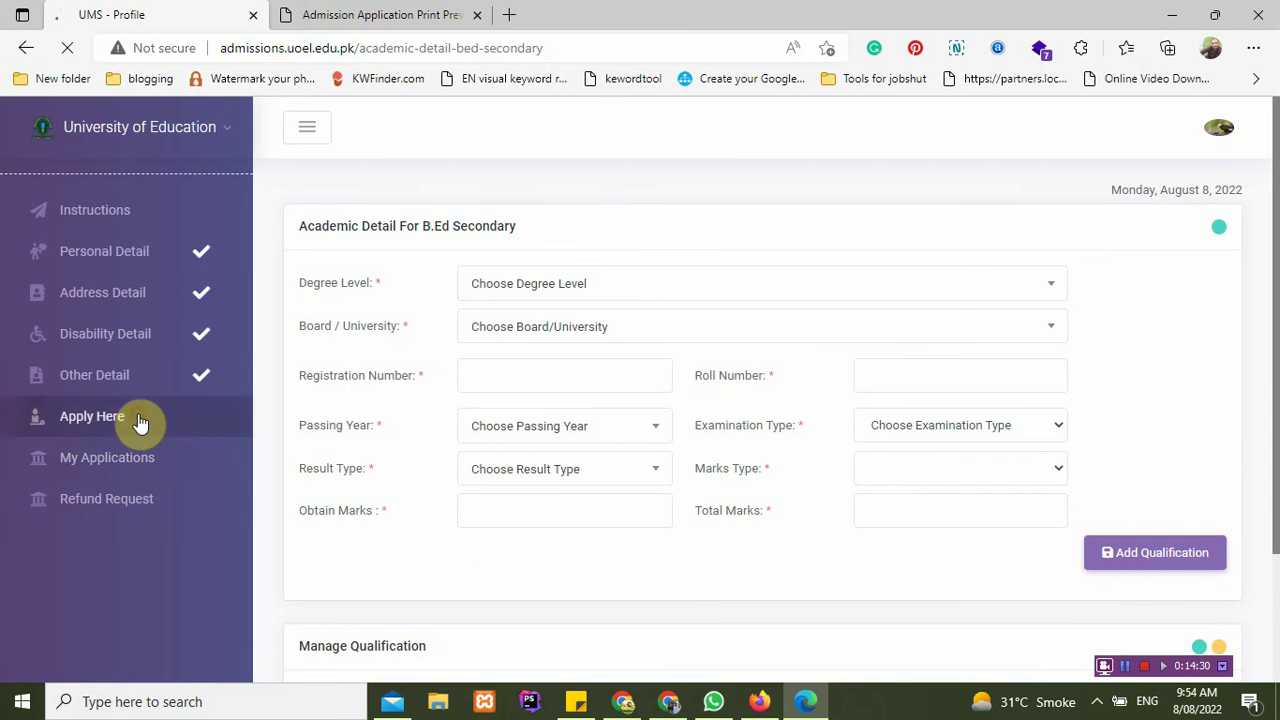
Step: Choose PhD level with PhD Botany and continue to its academic details form
left_click(509, 283)
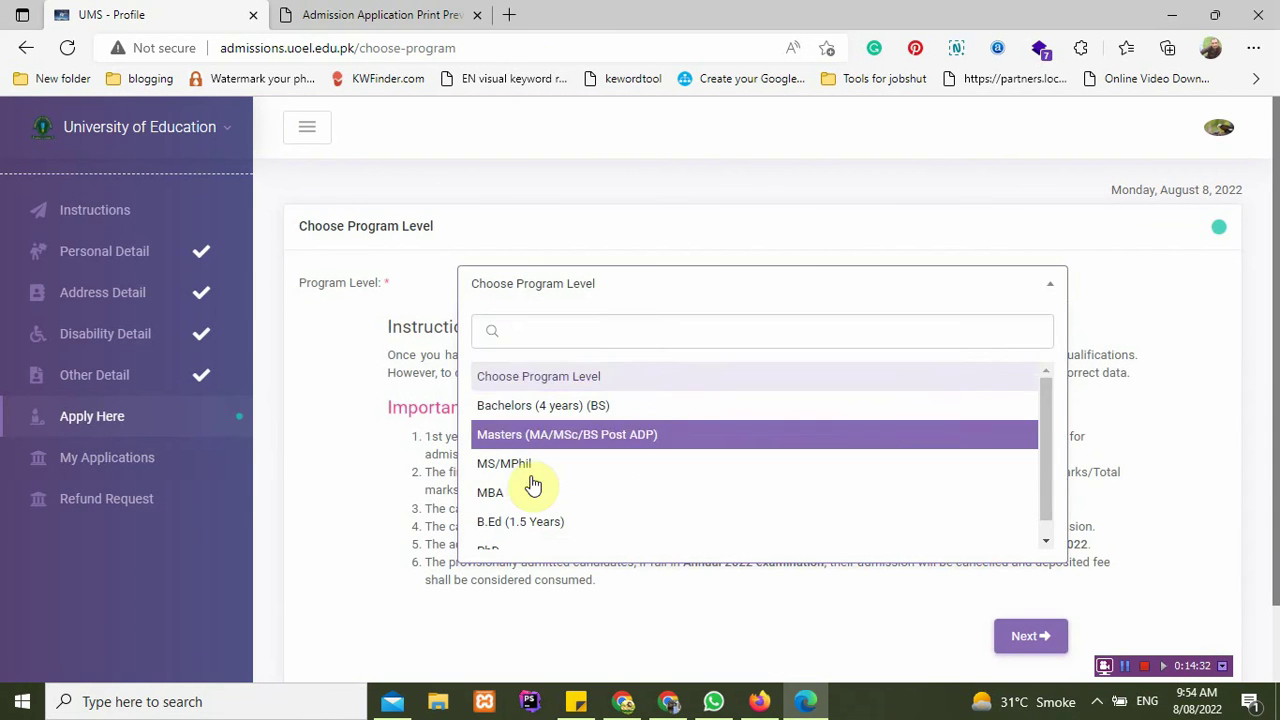
left_click(527, 533)
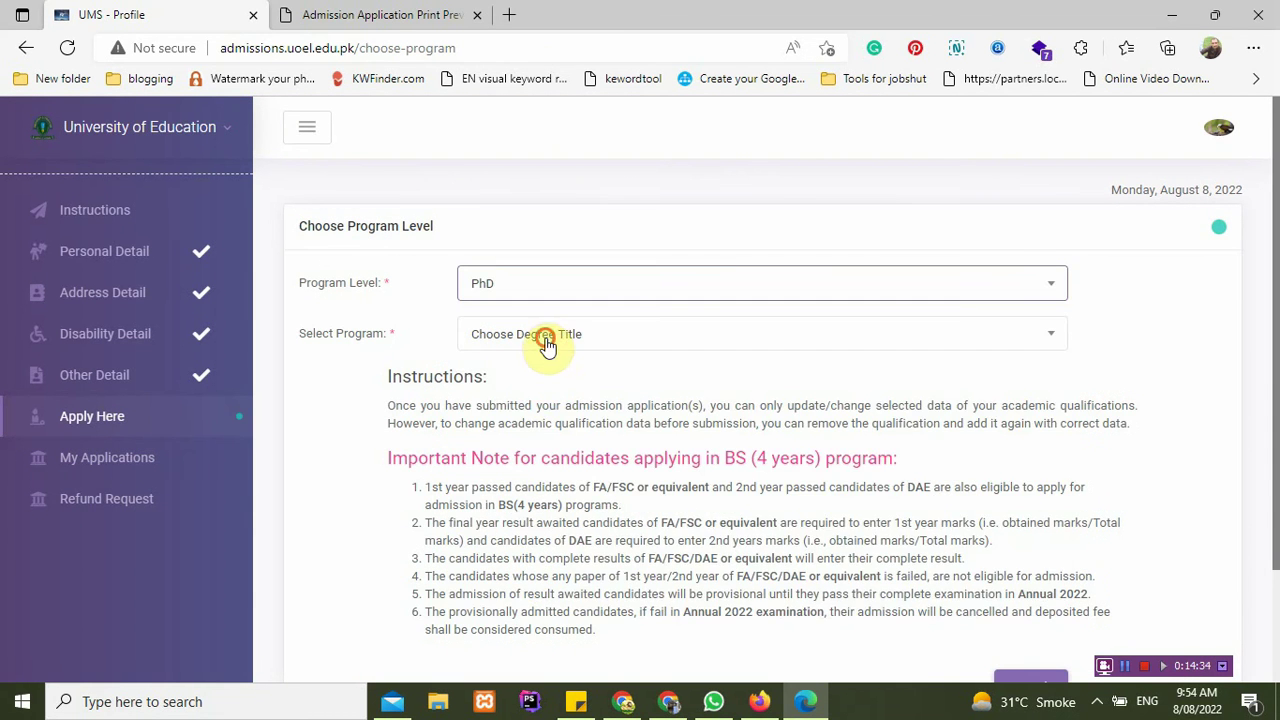
left_click(546, 343)
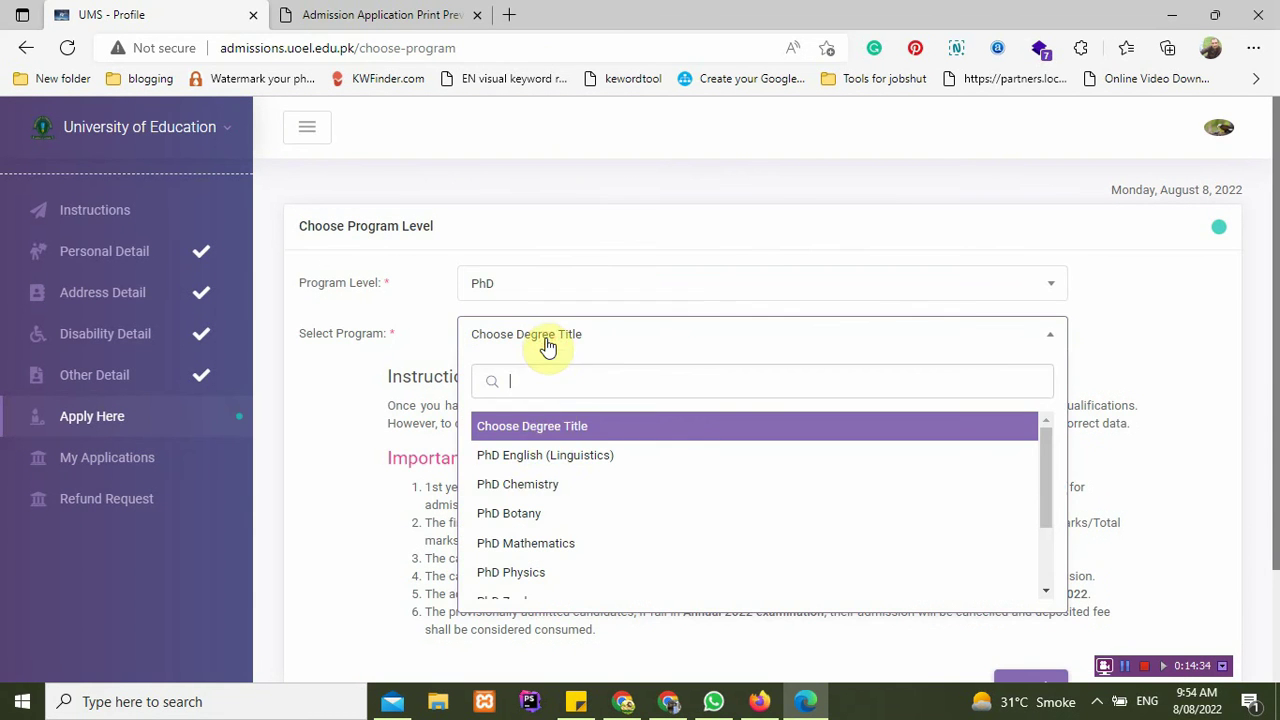
left_click(549, 512)
scroll(1060, 495, "down", 1)
left_click(1039, 596)
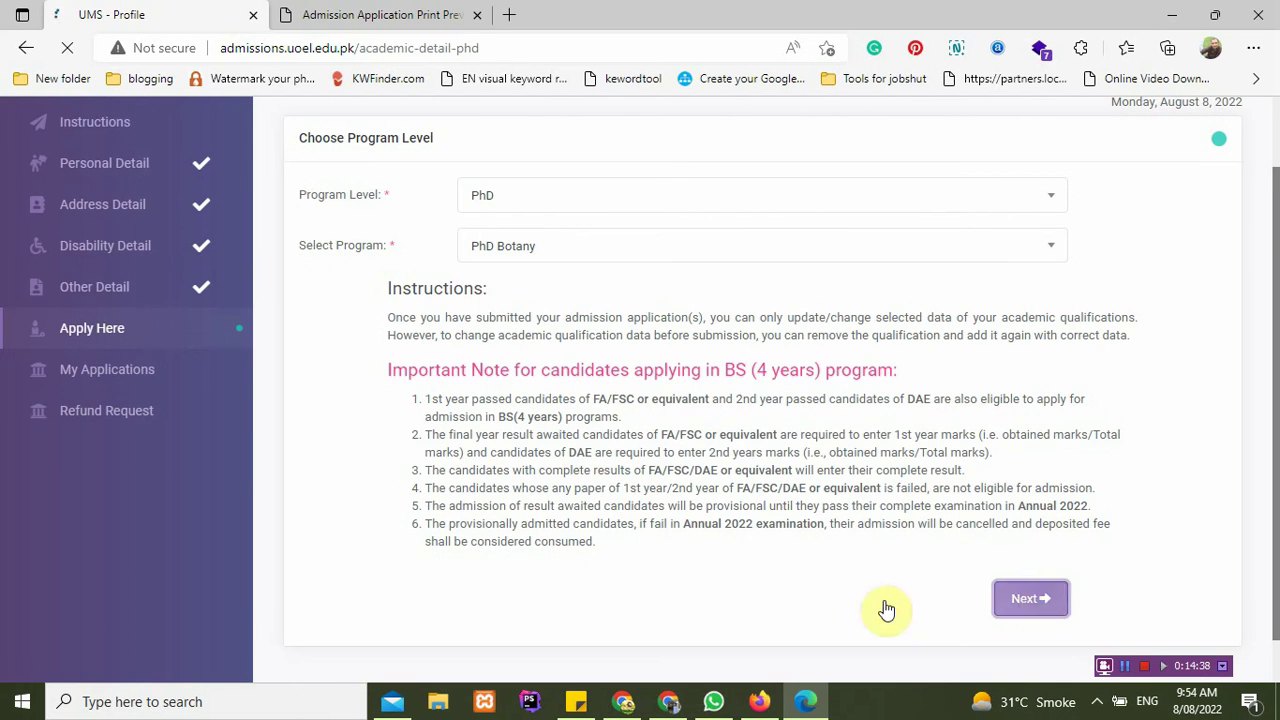
scroll(651, 480, "down", 2)
scroll(640, 490, "up", 2)
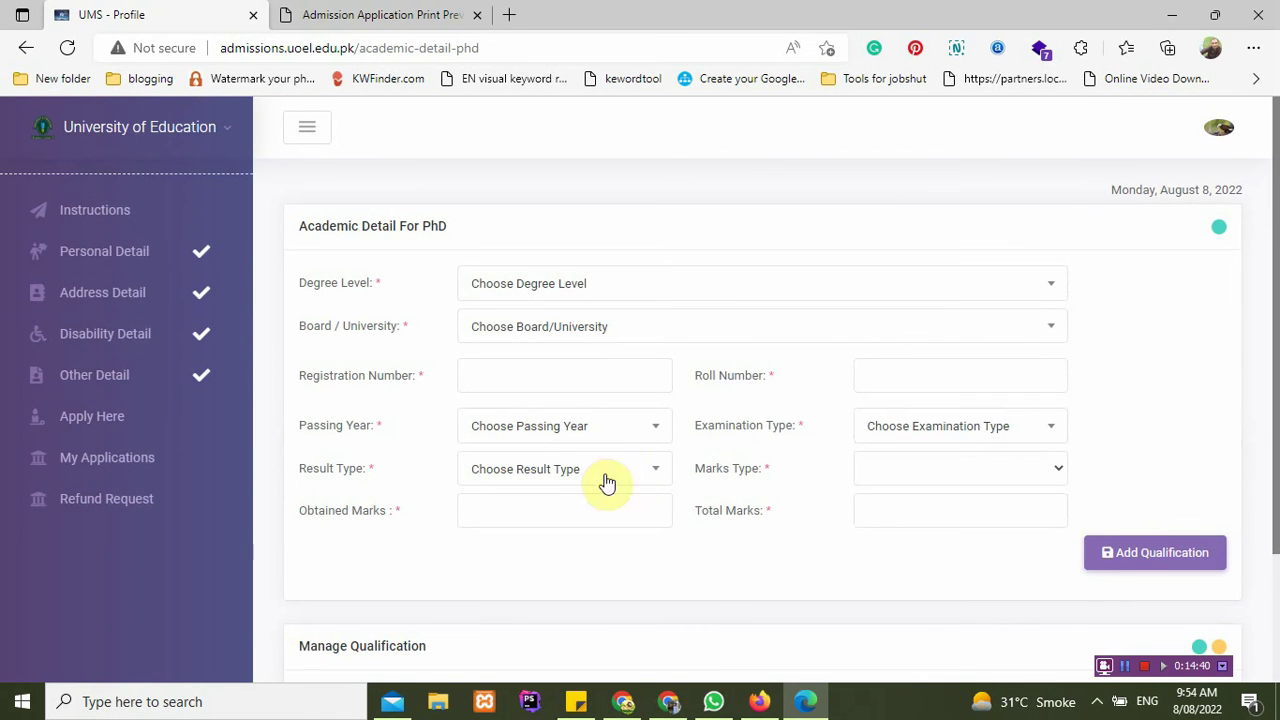
Step: Open My Applications and highlight the Fee Un-Paid B.Ed. (Hons) row's program, merit and shift
left_click(163, 474)
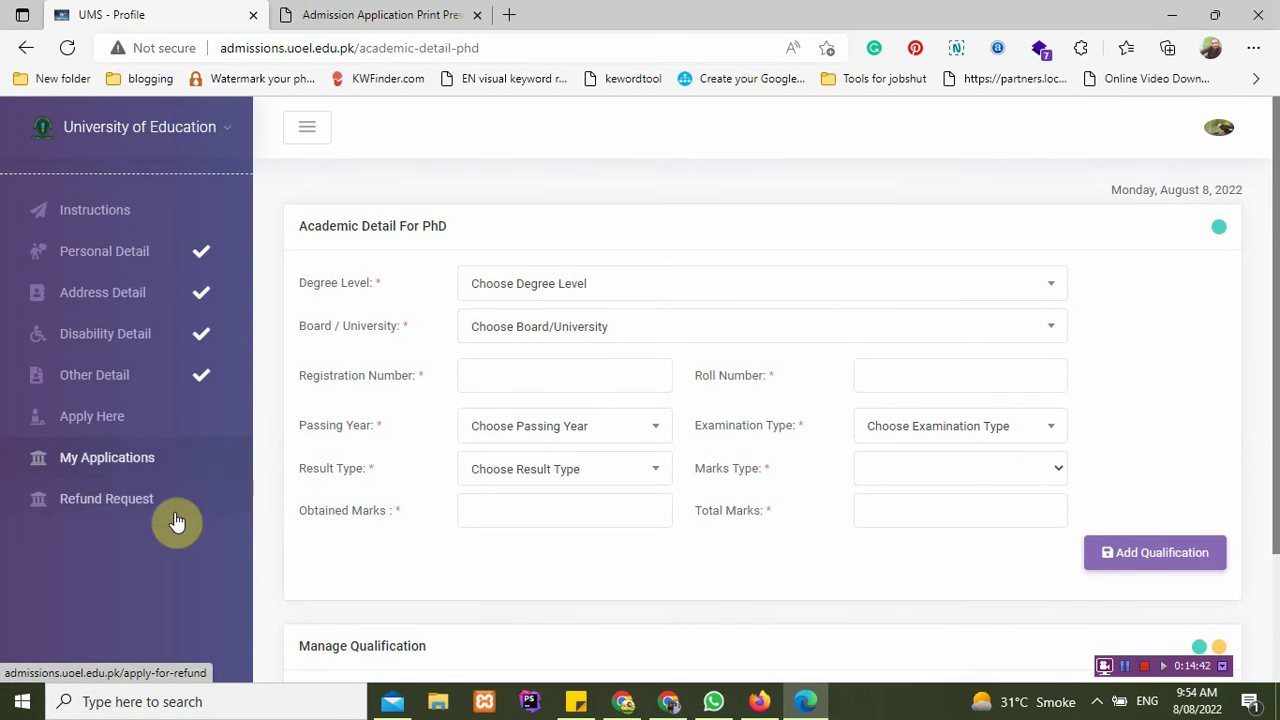
left_click(125, 472)
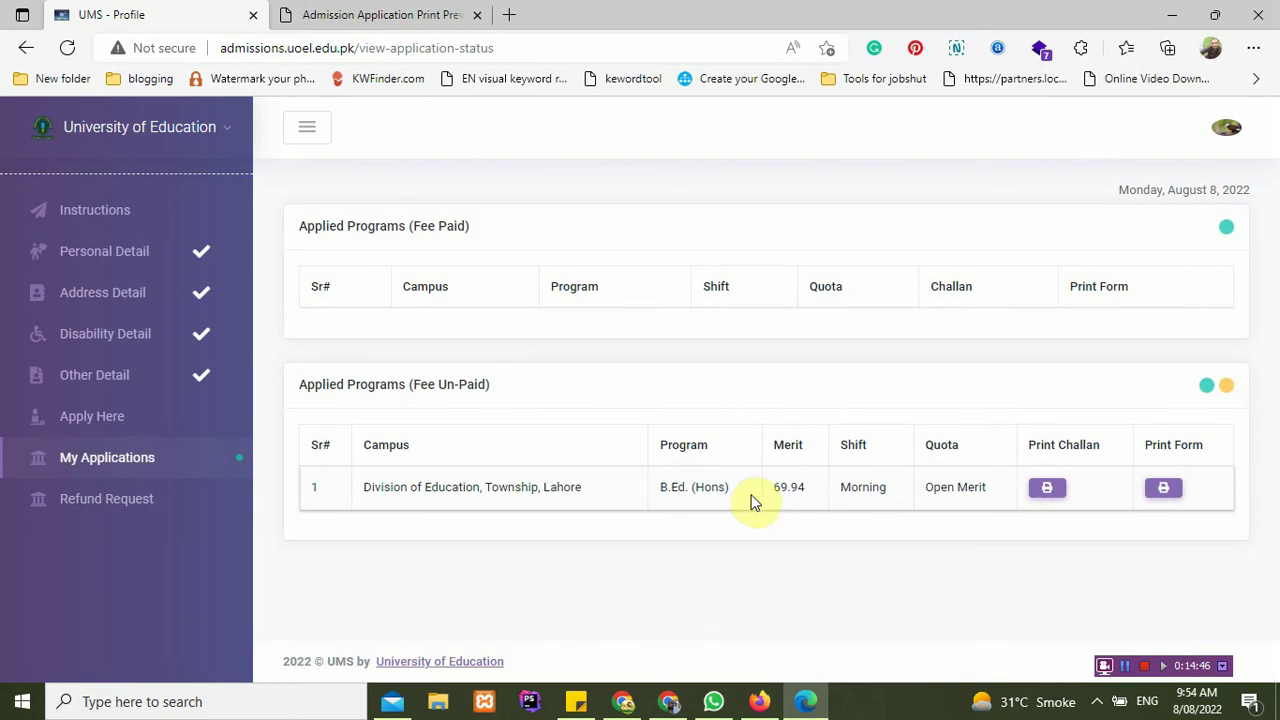
left_click_drag(421, 386, 490, 386)
left_click_drag(857, 487, 660, 492)
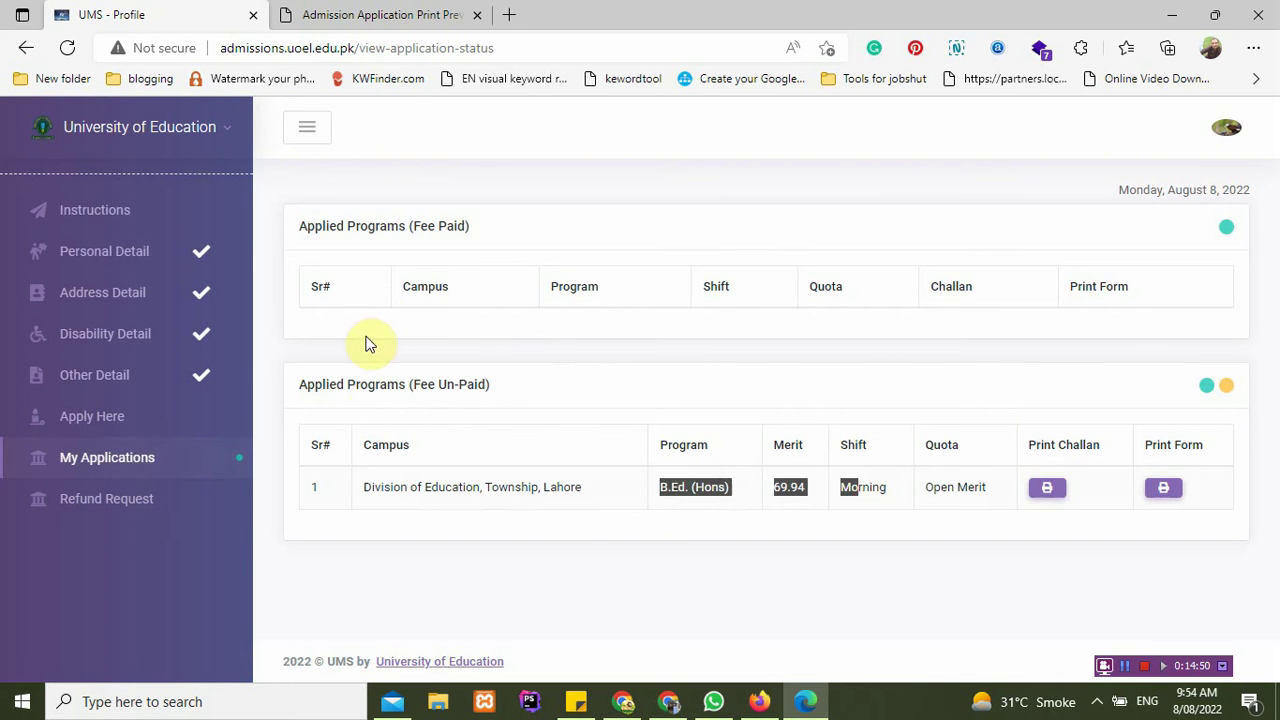
left_click(370, 300)
Step: Review the Fee Paid table headings, reload the applications page, and open the Refund Request form
left_click_drag(543, 305, 918, 289)
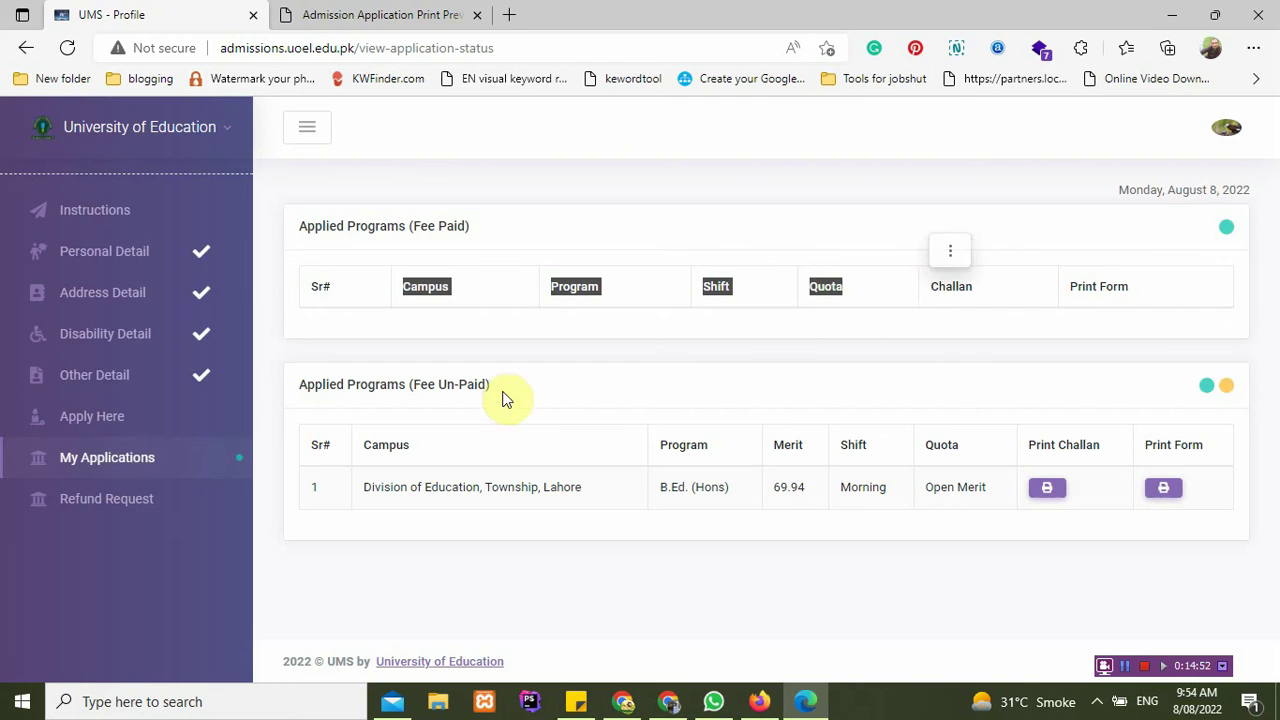
left_click(158, 470)
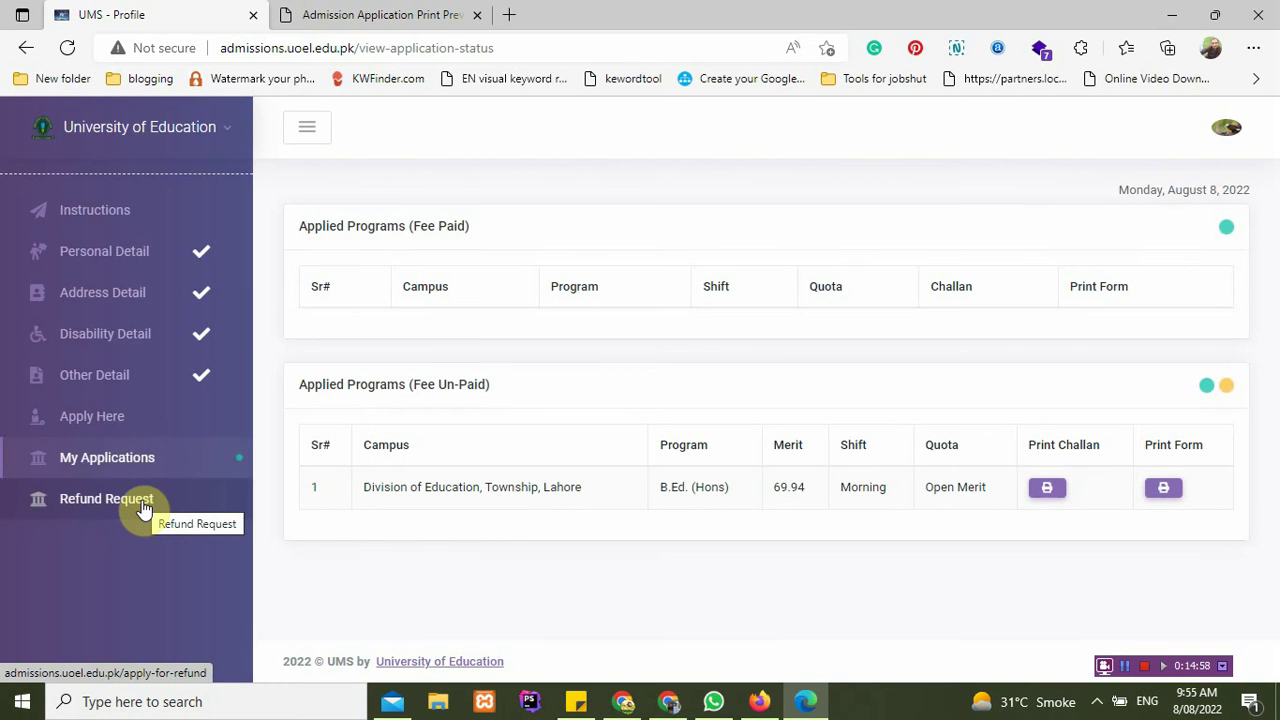
left_click(143, 508)
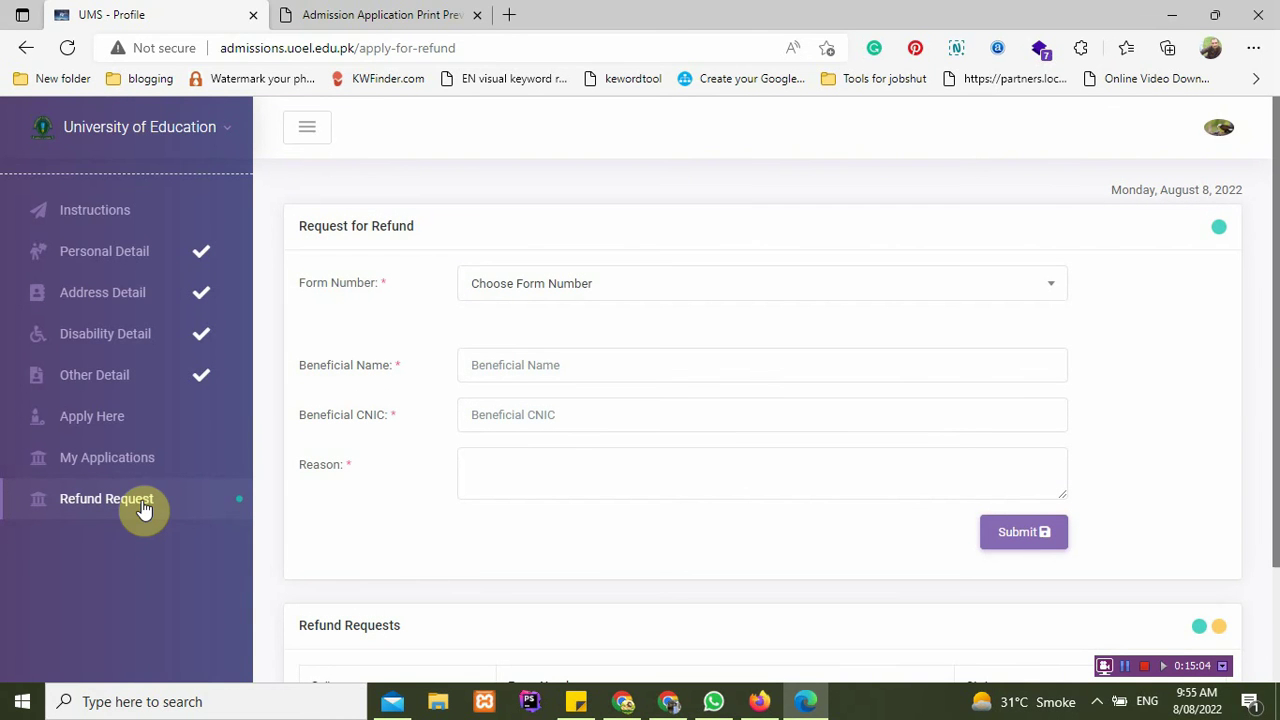
Step: Check the Form Number dropdown lists no forms, focus Reason, and view the empty Refund Requests list
left_click(533, 288)
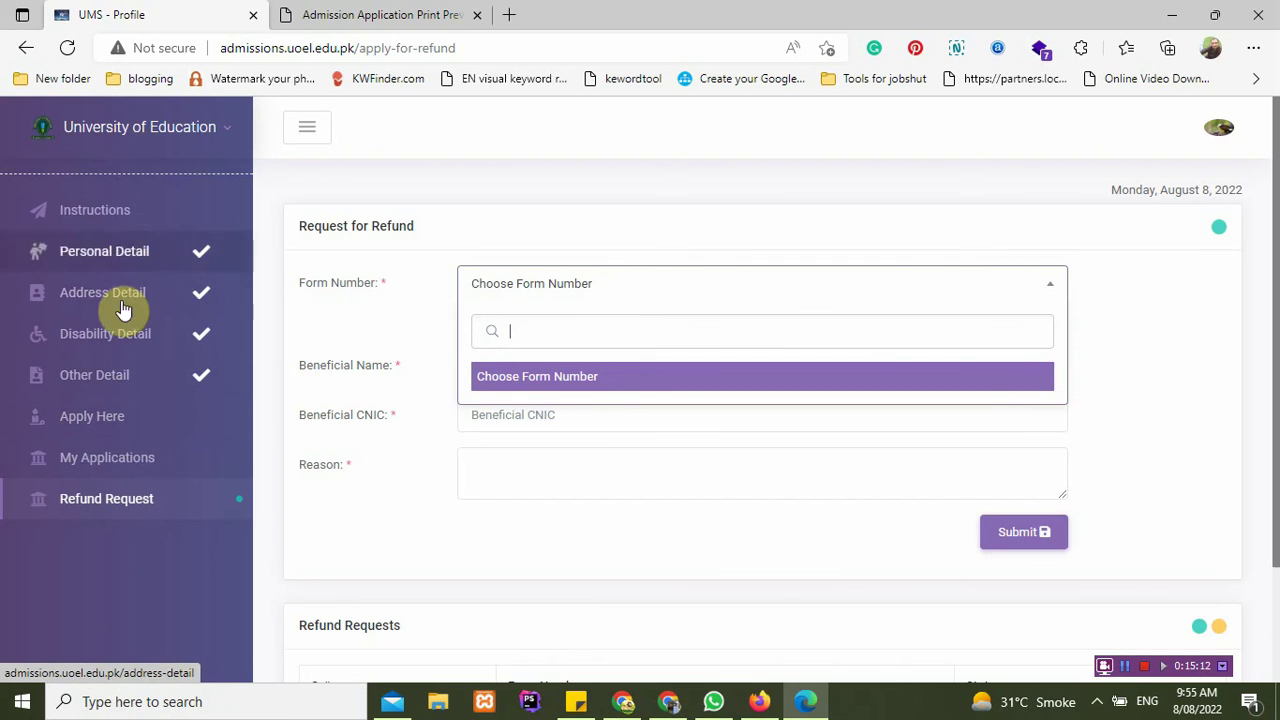
left_click(358, 488)
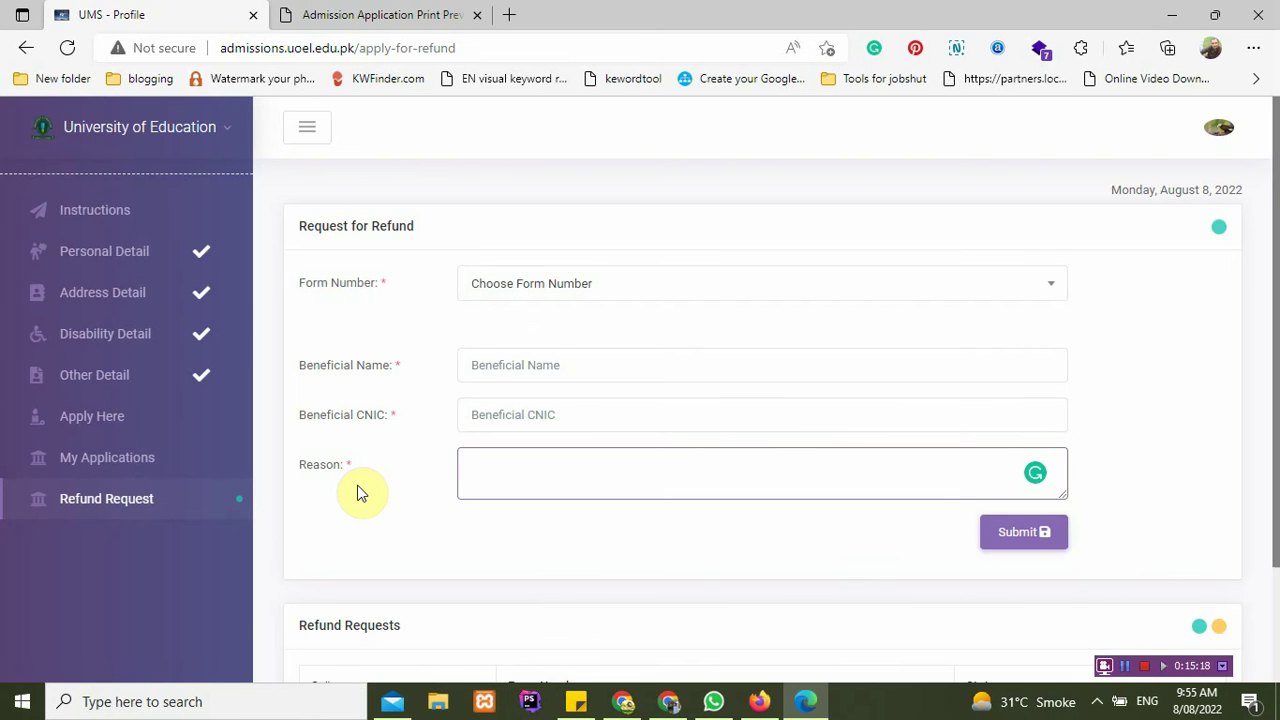
scroll(357, 485, "down", 1)
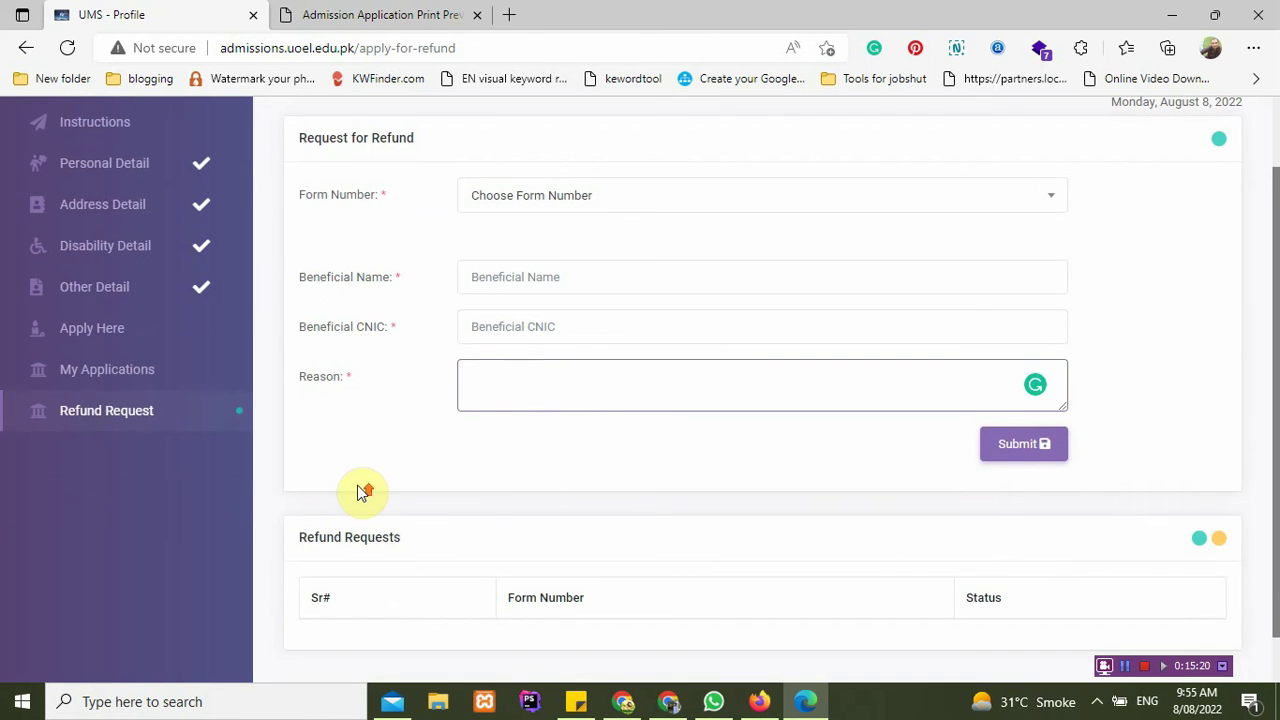
scroll(357, 485, "up", 1)
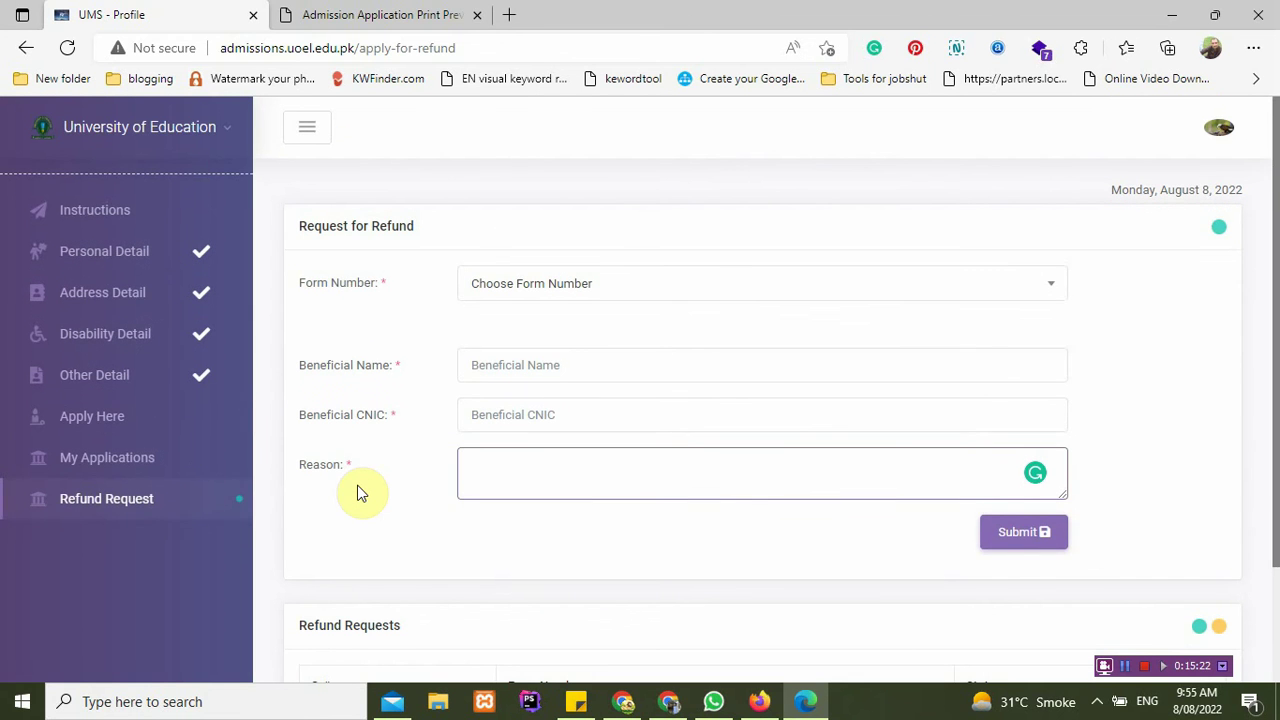